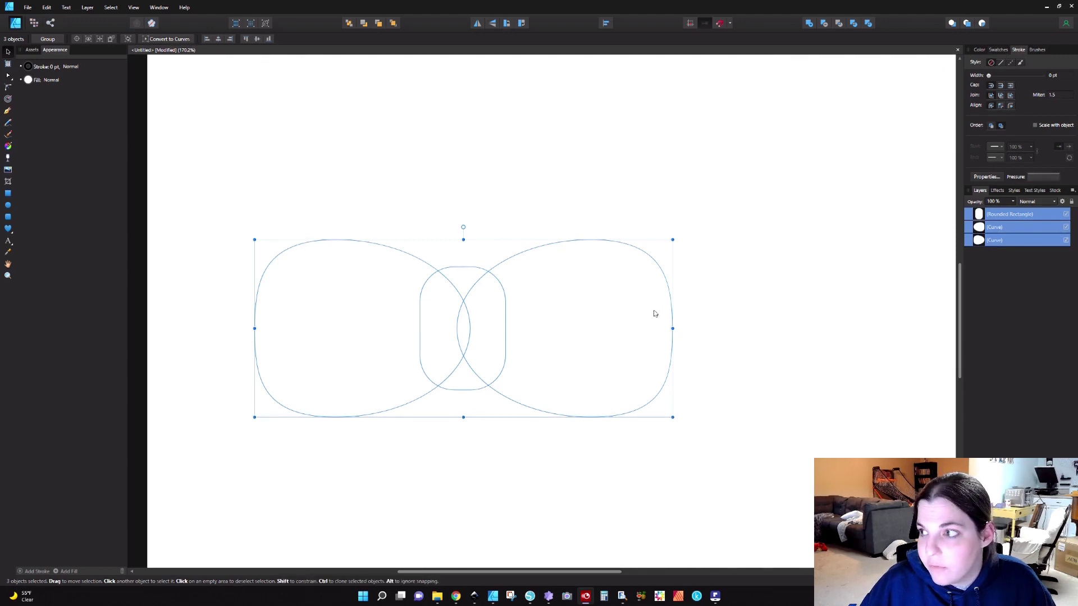
- Show the colour wheel for the selected bow lobes and rounded rectangle
left_click(978, 50)
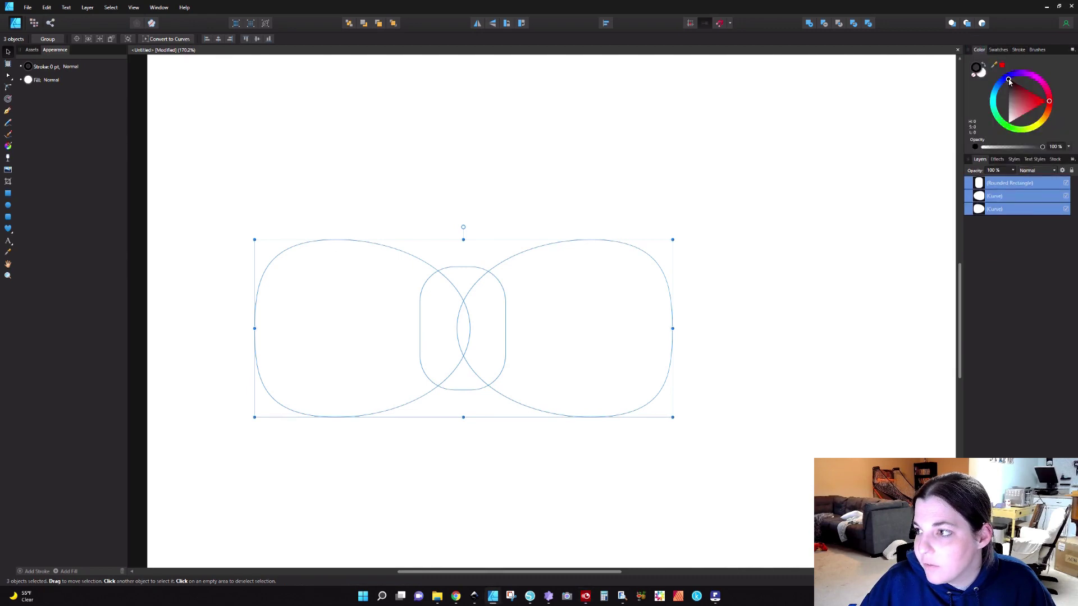
- Fill the three bow shapes red and widen their black stroke to about 10.8 pt
left_click_drag(1009, 81, 1009, 118)
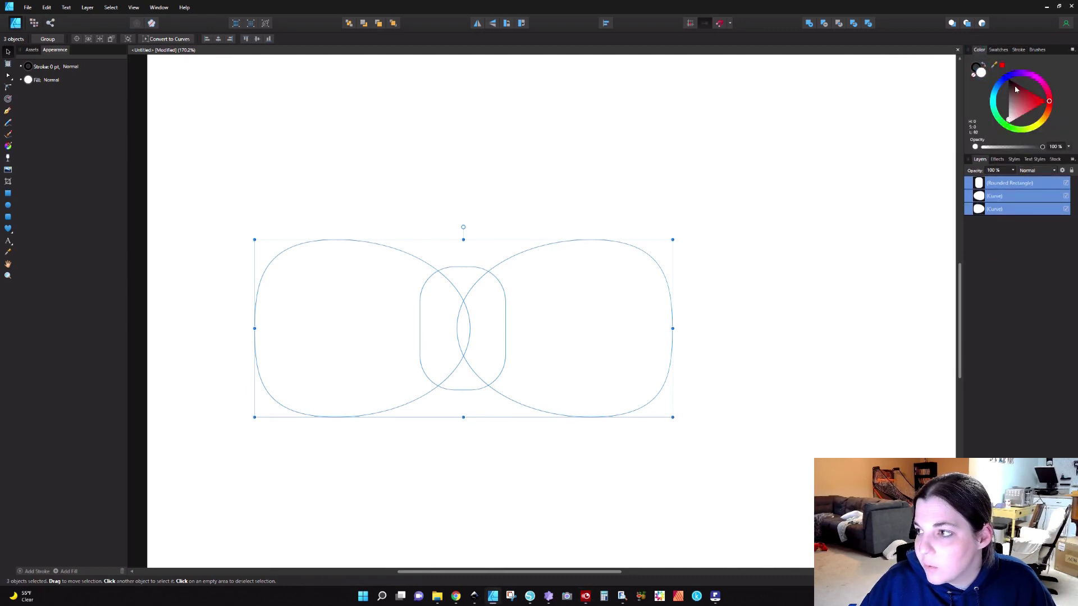
left_click(1047, 102)
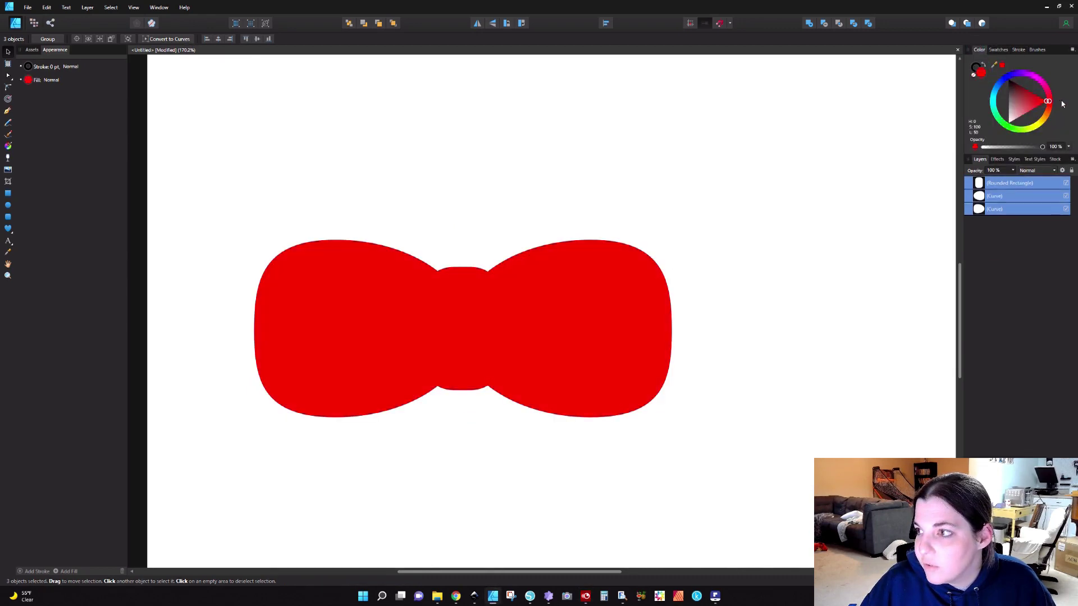
left_click(975, 67)
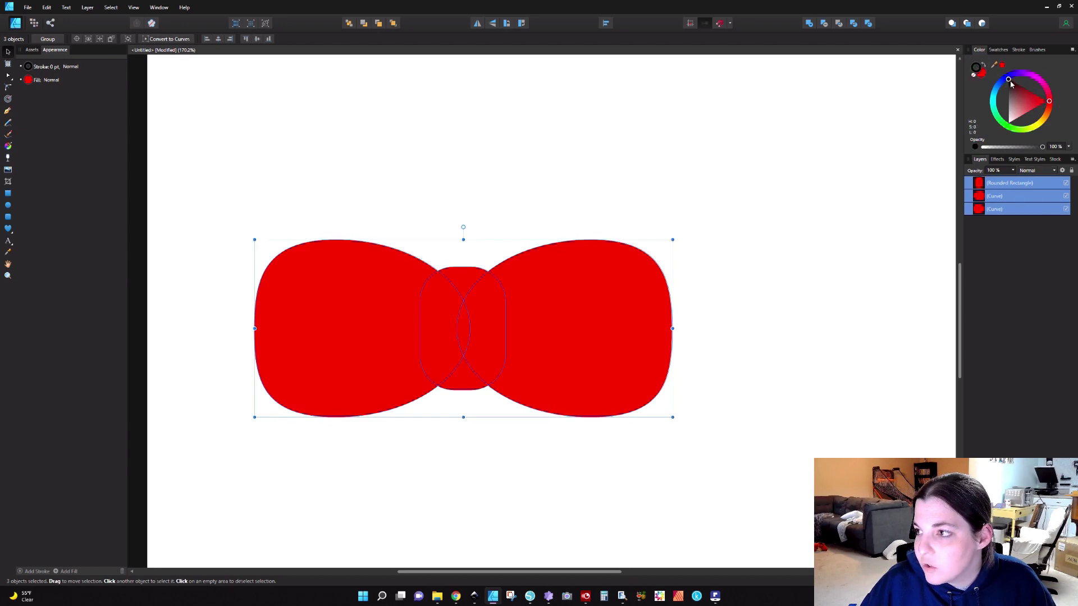
left_click(1018, 50)
left_click_drag(988, 76, 1013, 77)
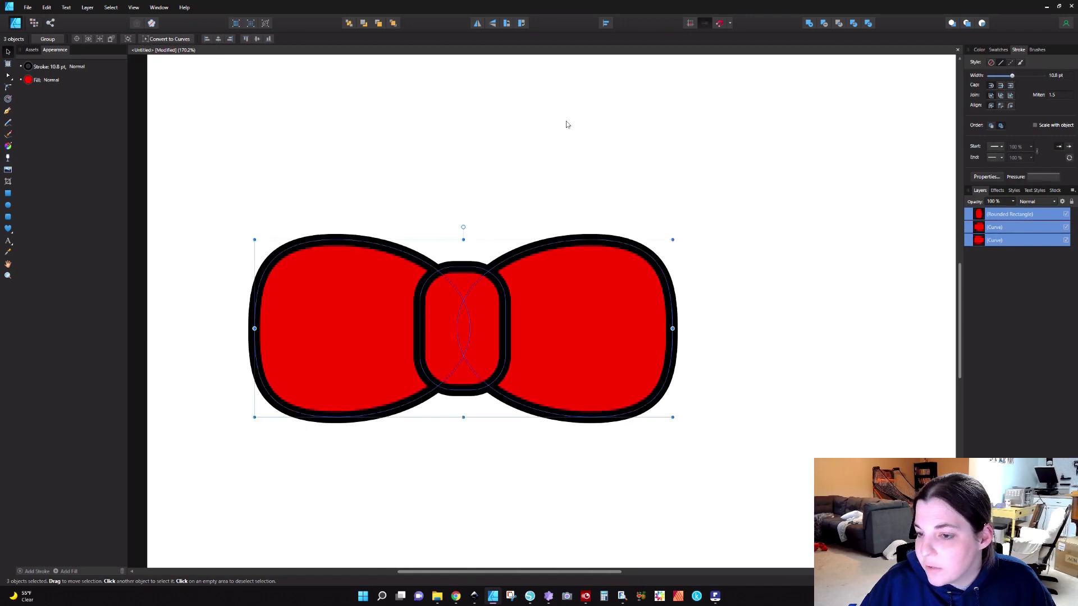
- Convert the centre rounded rectangle into an editable curve
left_click(367, 190)
left_click(360, 306)
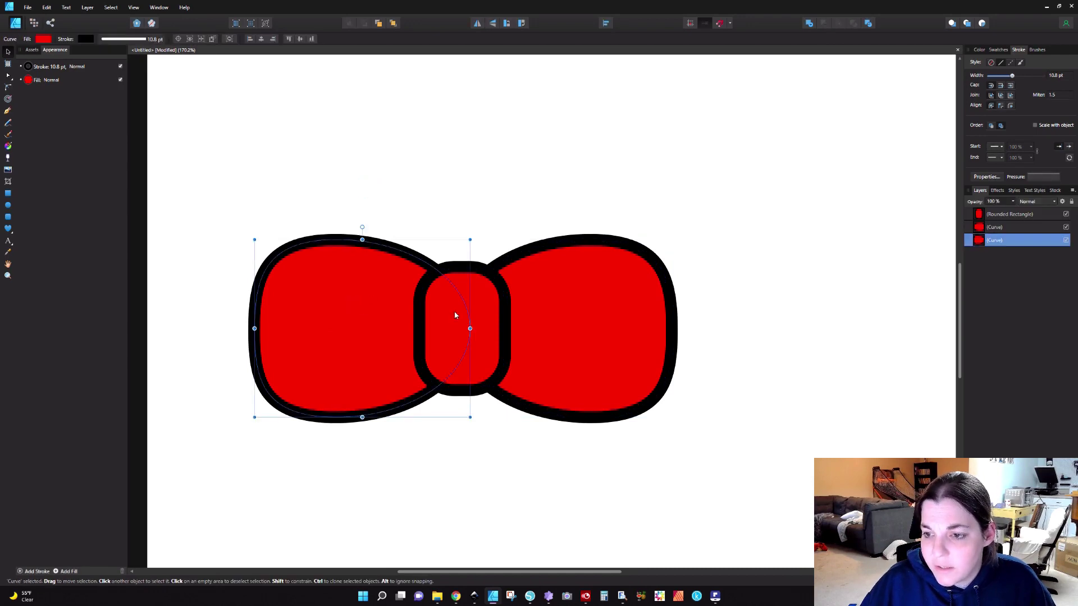
left_click(475, 316, "shift")
left_click(567, 298, "shift")
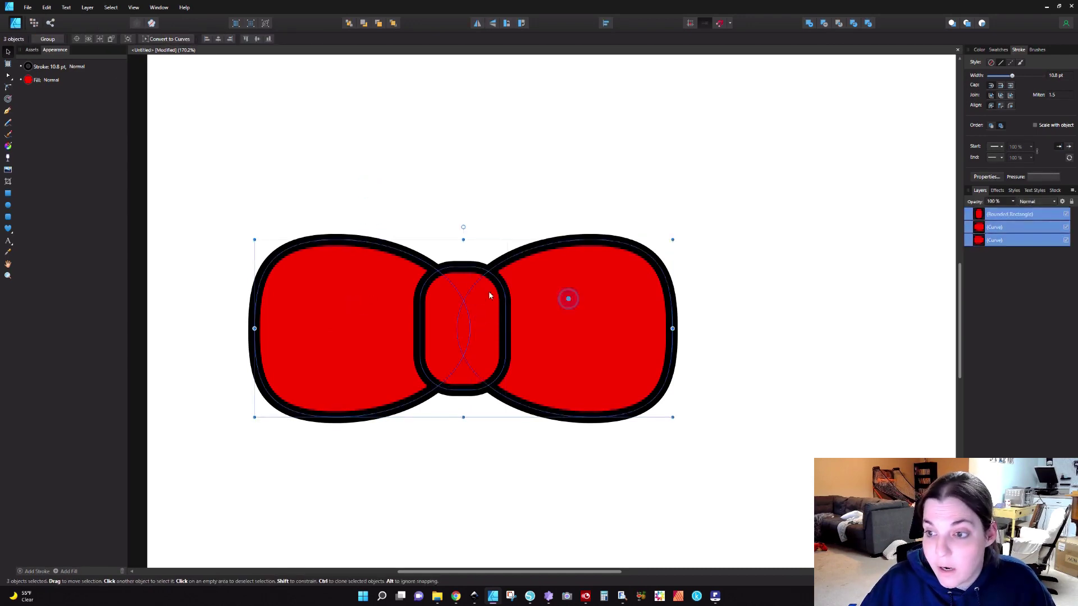
left_click(88, 7)
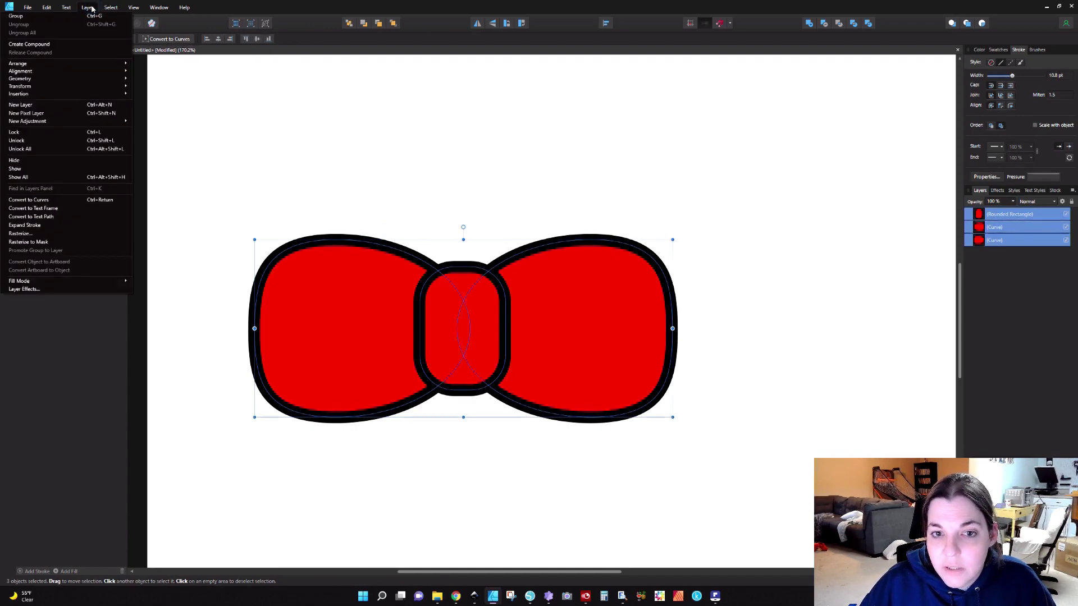
left_click(51, 201)
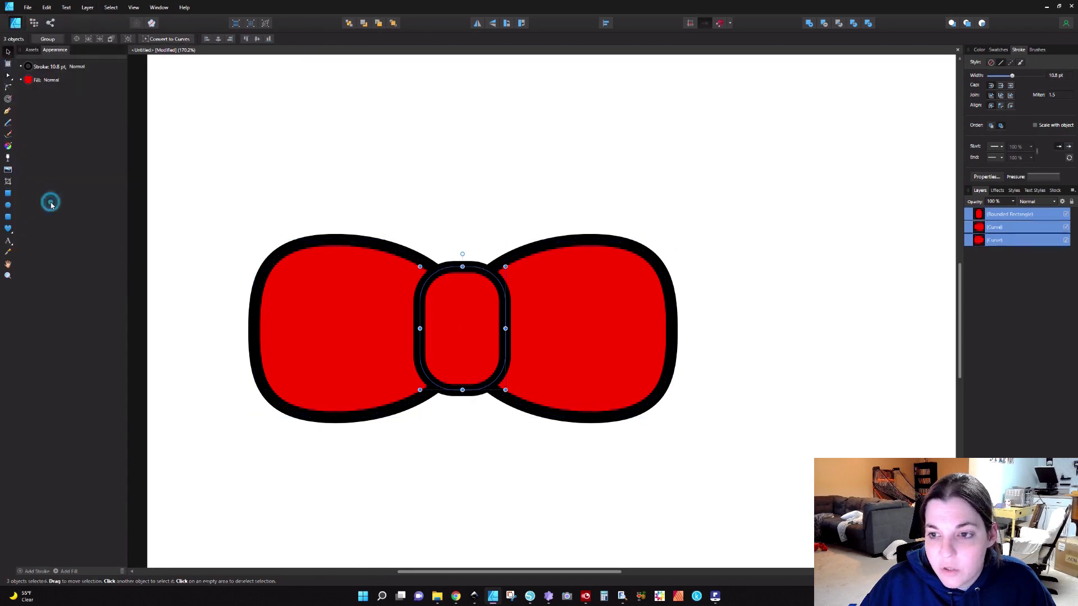
- Expand the left lobe's stroke into its own separate shape
left_click(338, 188)
left_click(367, 313)
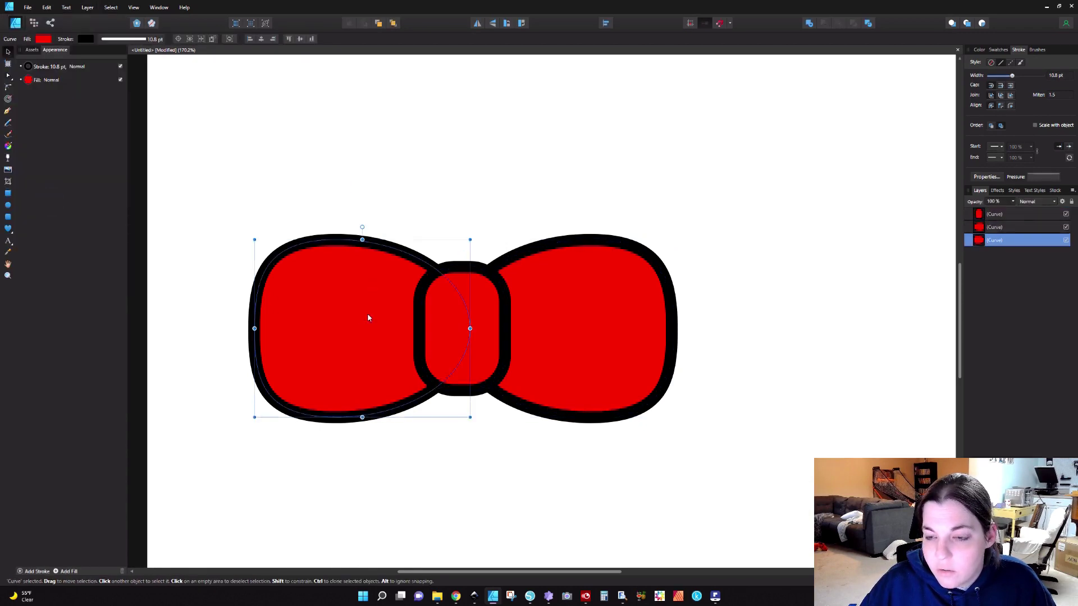
left_click(399, 199)
left_click(386, 243)
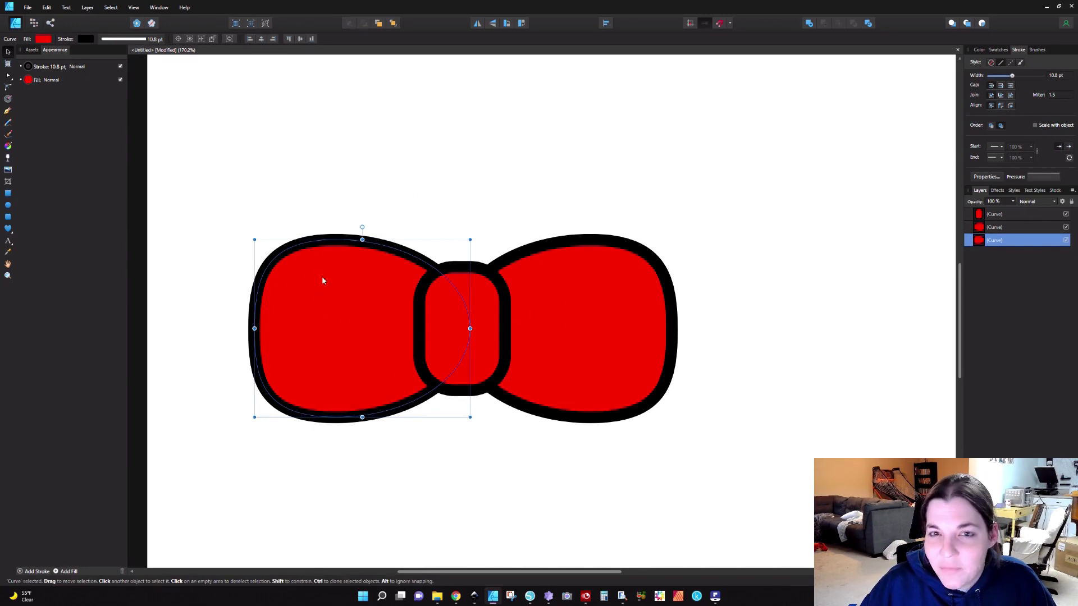
left_click(88, 8)
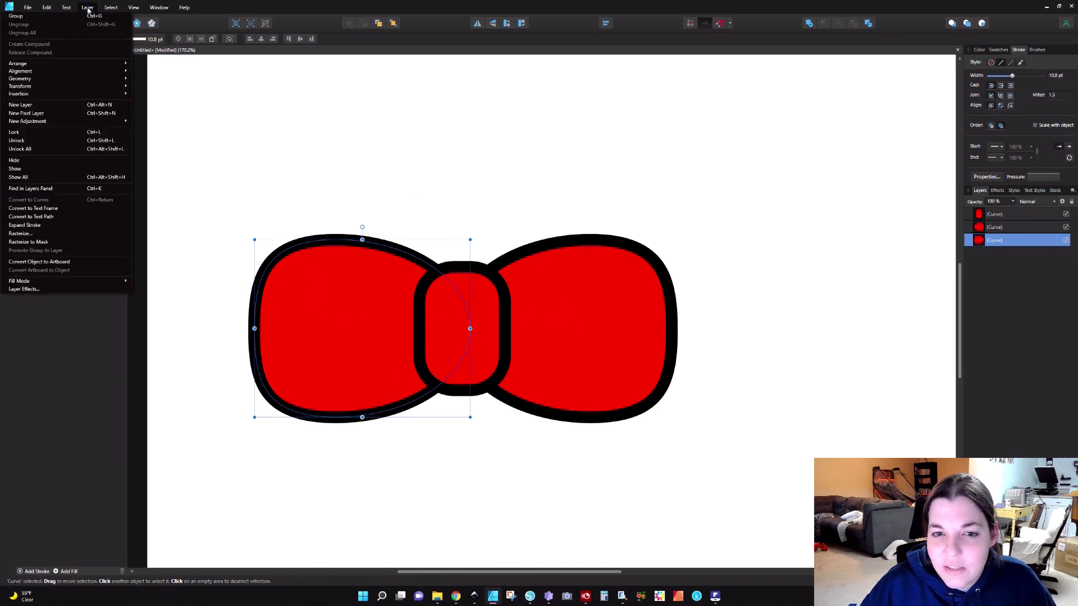
left_click(45, 225)
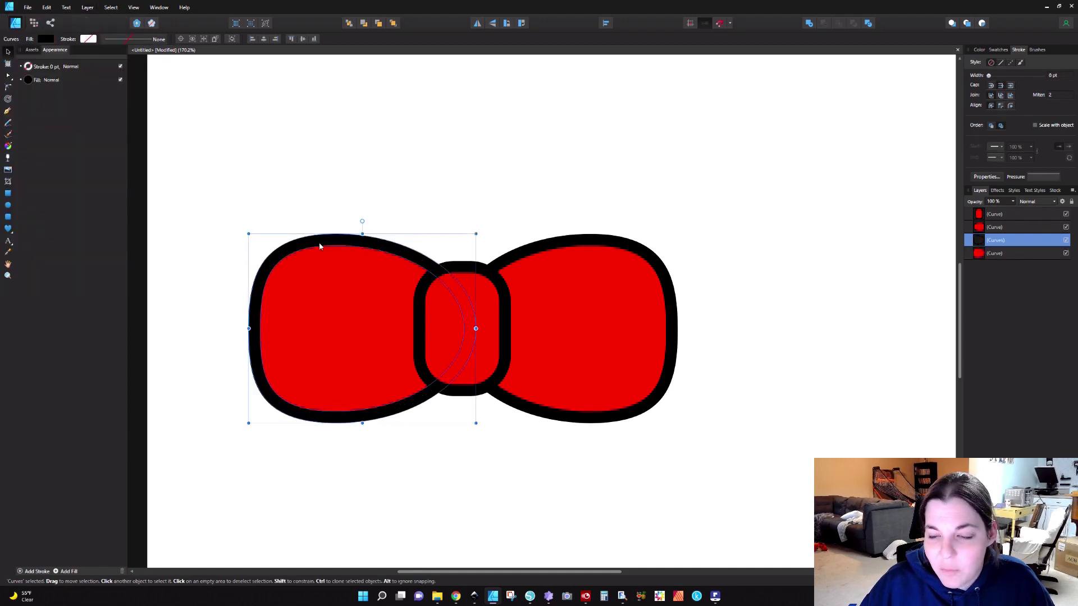
- Expand the centre piece's and right lobe's strokes into separate shapes
left_click(472, 268)
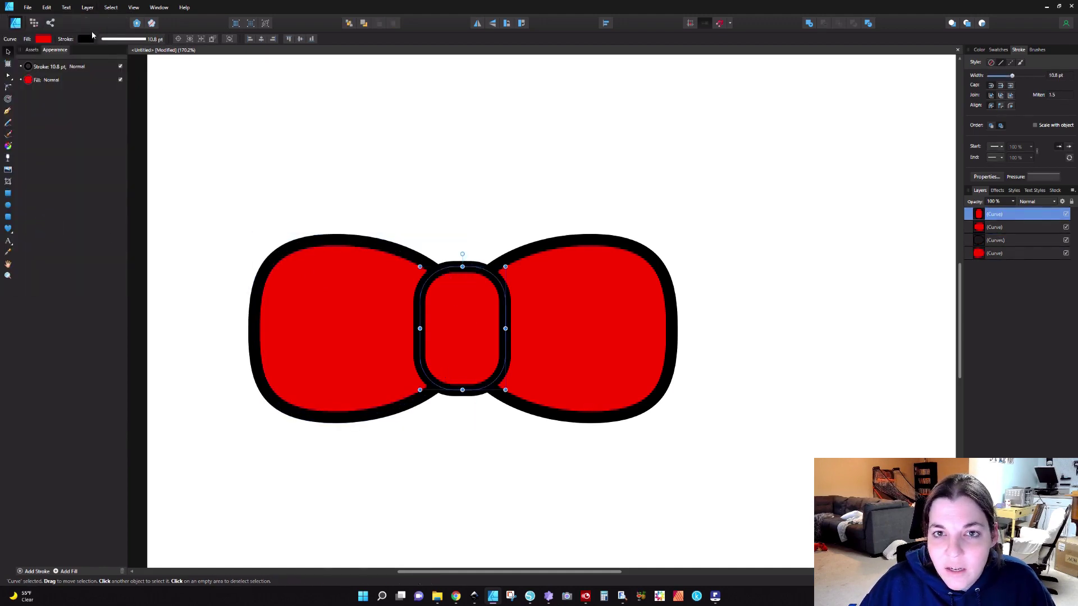
left_click(88, 8)
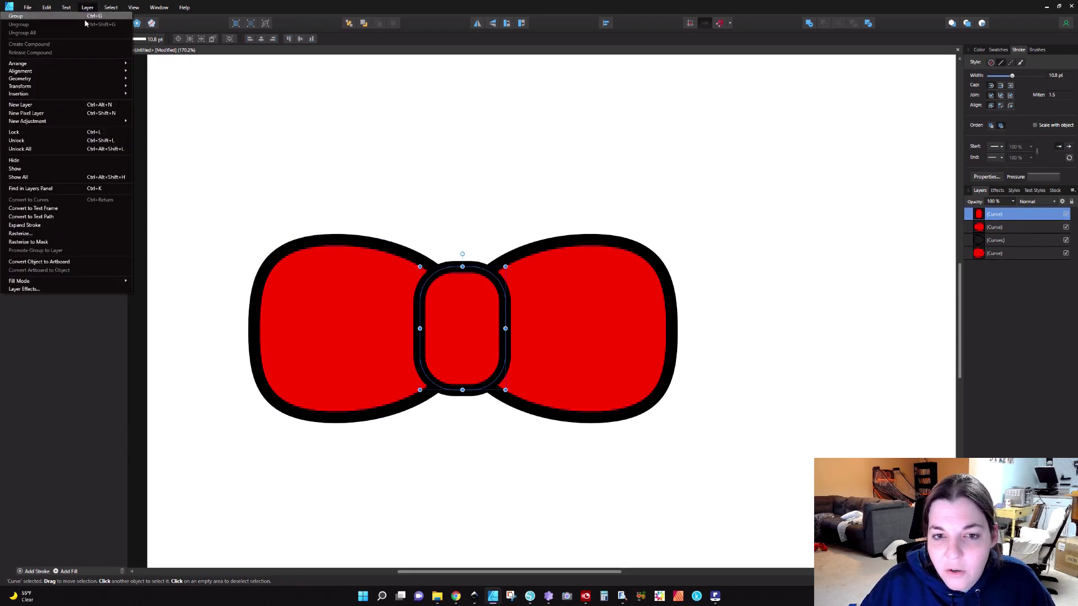
left_click(79, 225)
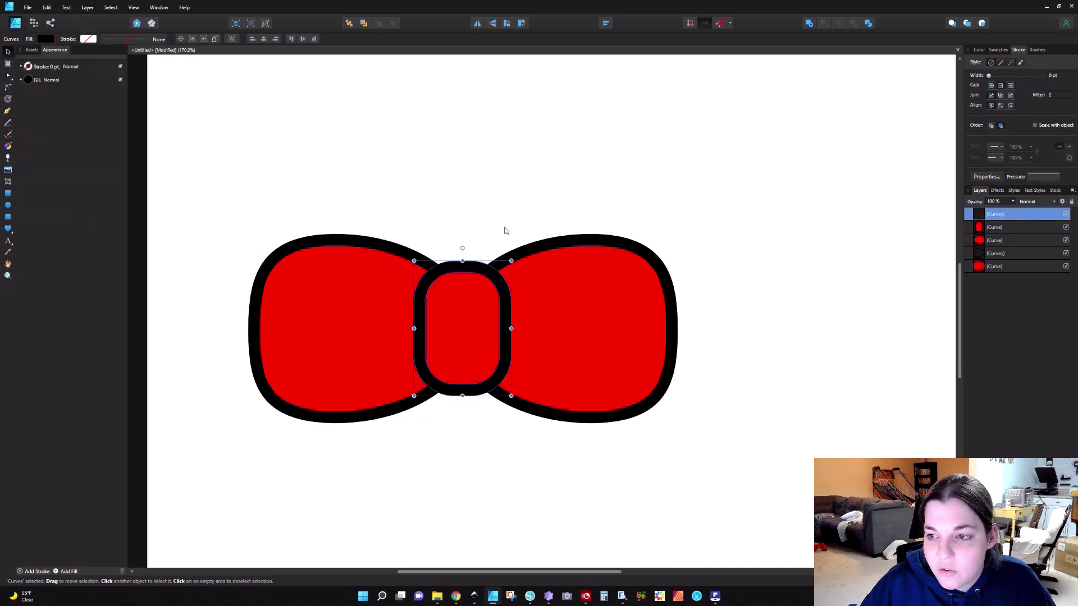
left_click(542, 247)
left_click(88, 8)
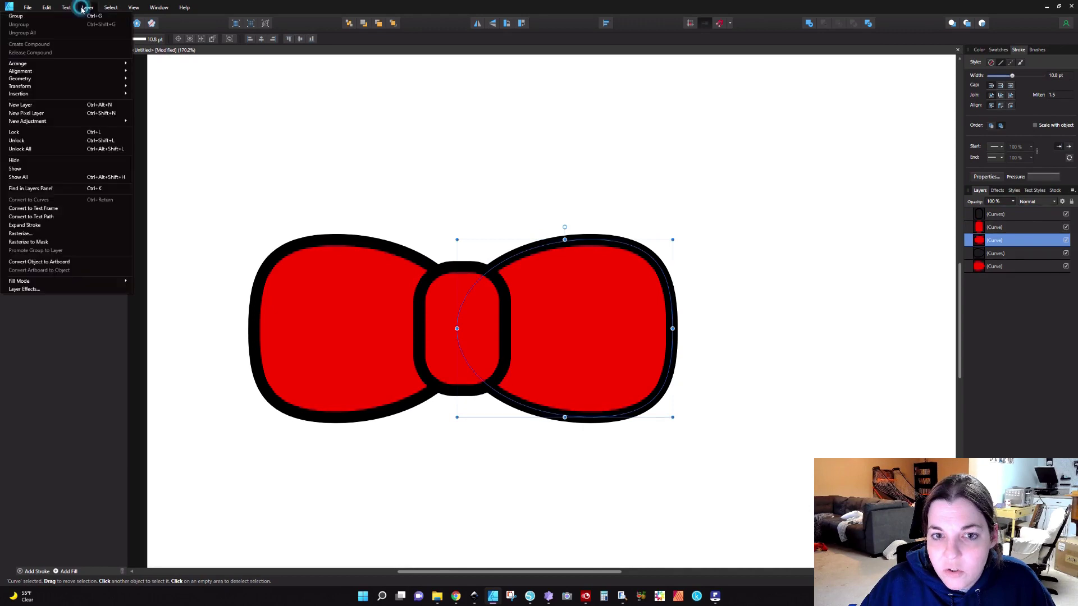
left_click(69, 225)
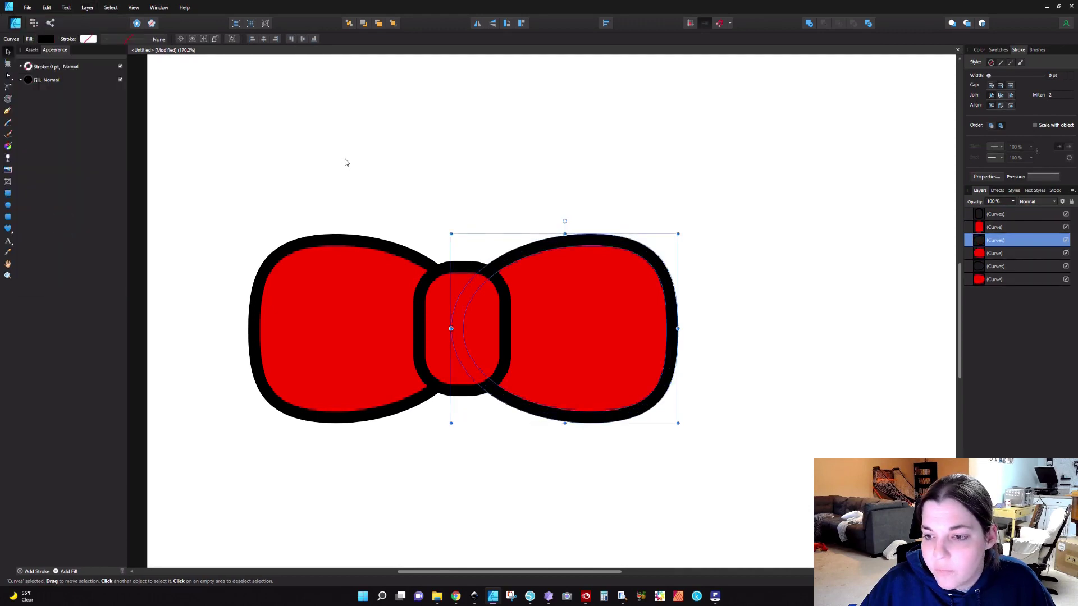
left_click(413, 202)
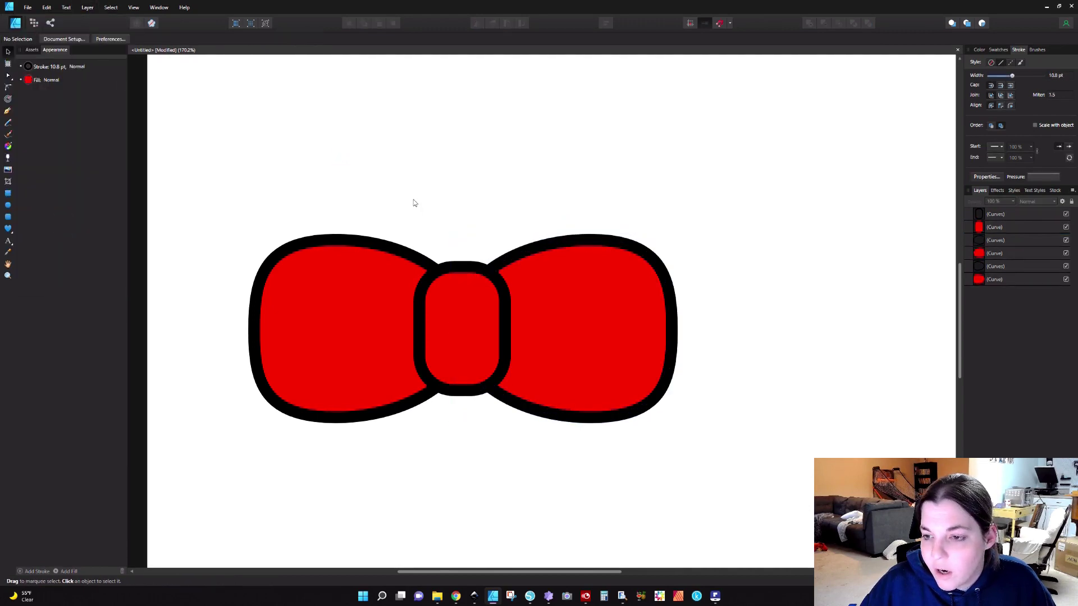
- Merge the left, centre and right red fills into one compound shape
left_click(370, 310)
left_click(481, 312, "shift")
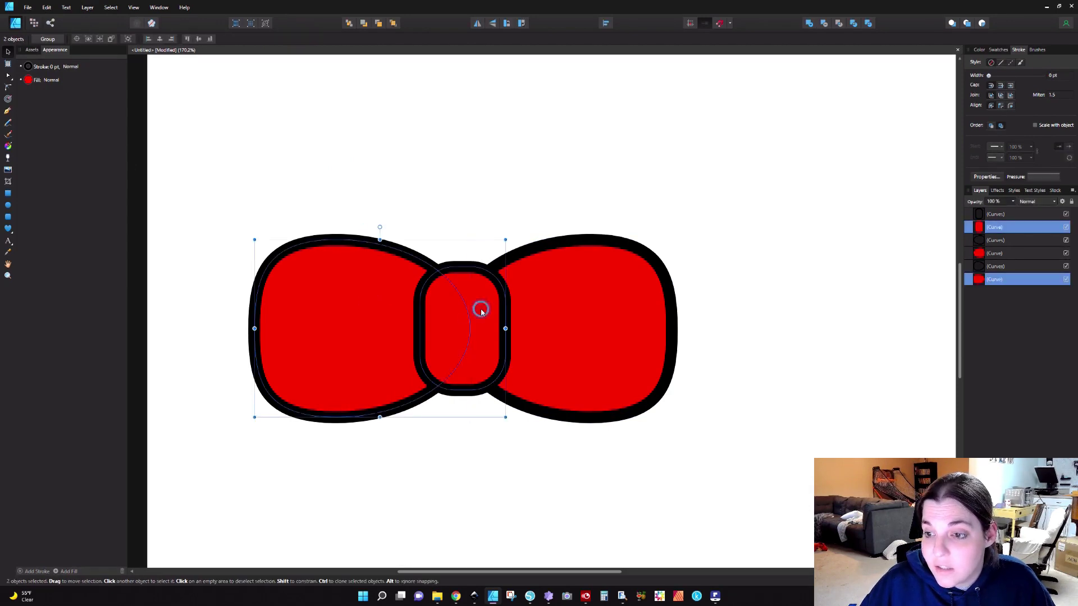
left_click(568, 300, "shift")
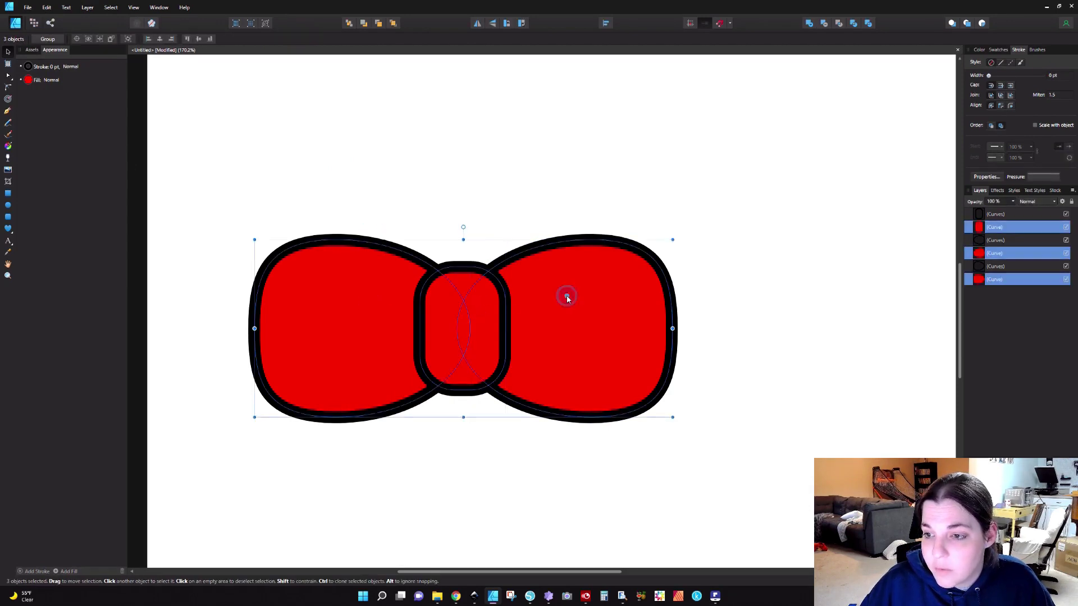
left_click(88, 7)
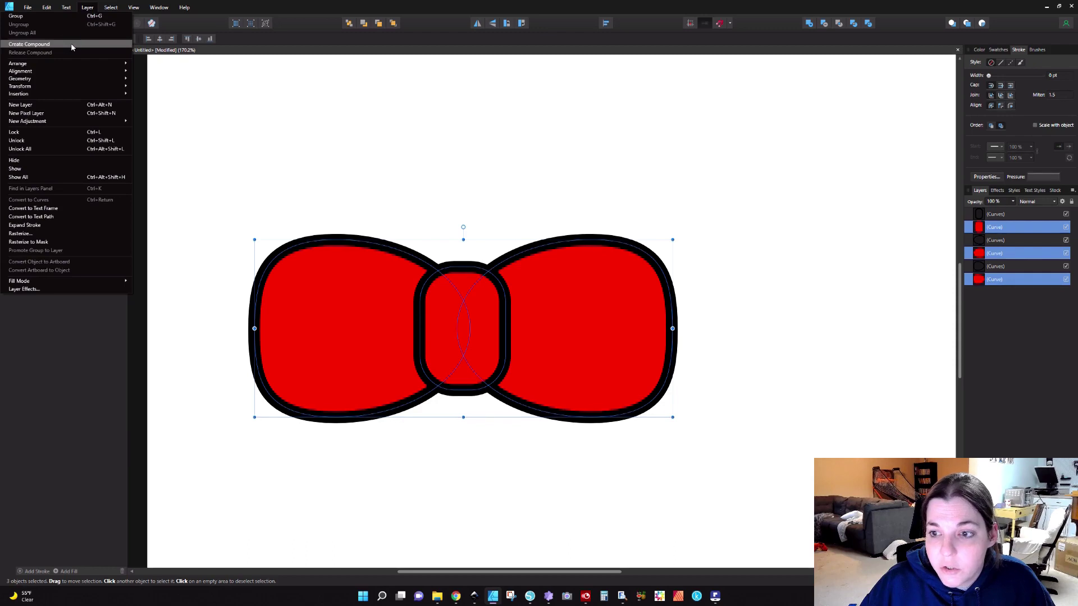
left_click(29, 43)
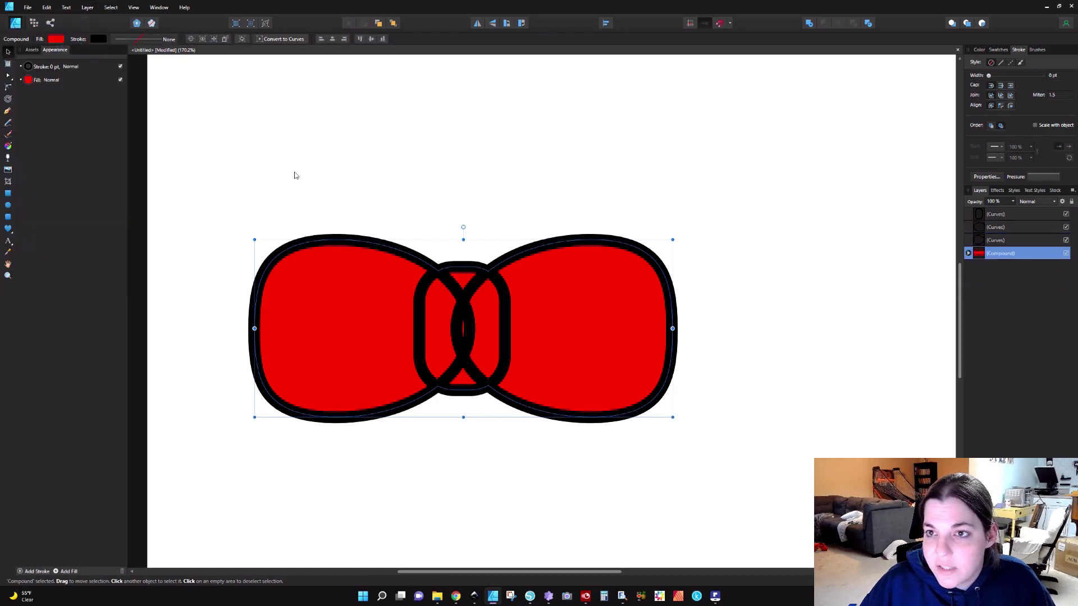
- Send the red compound fill behind the black outline curves
left_click(392, 24)
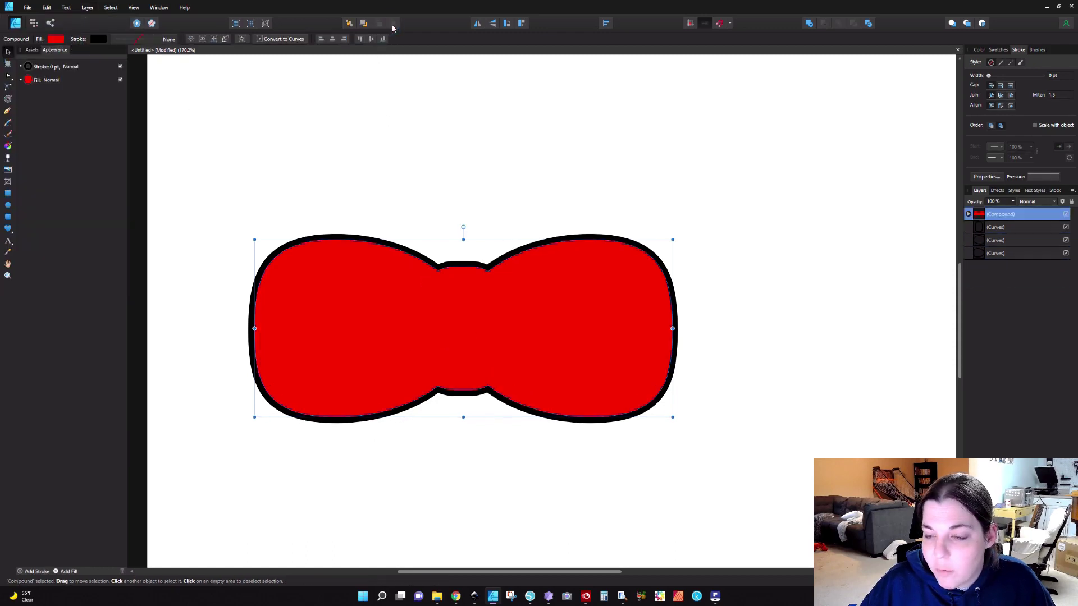
left_click(348, 24)
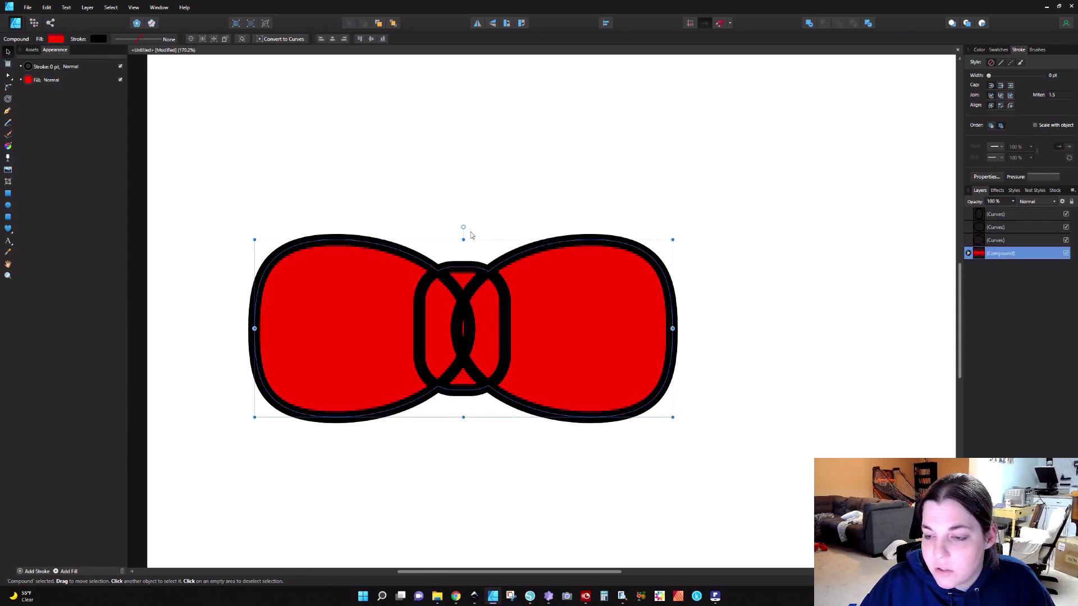
left_click(483, 177)
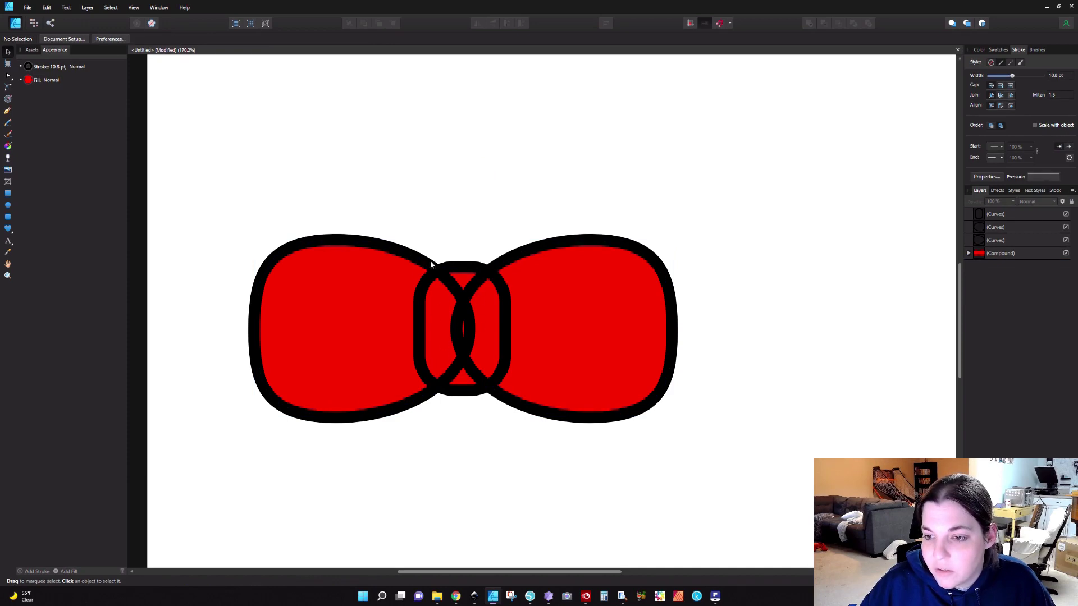
- Divide the overlapping left wing and centre loop outlines into separate pieces
left_click(412, 258)
left_click(464, 265)
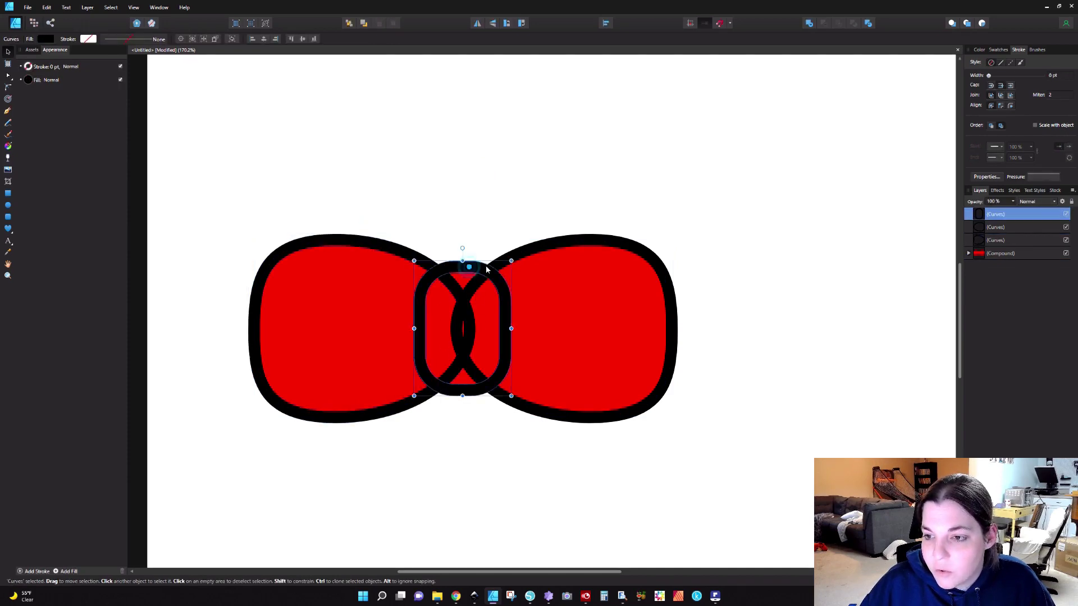
left_click(526, 256)
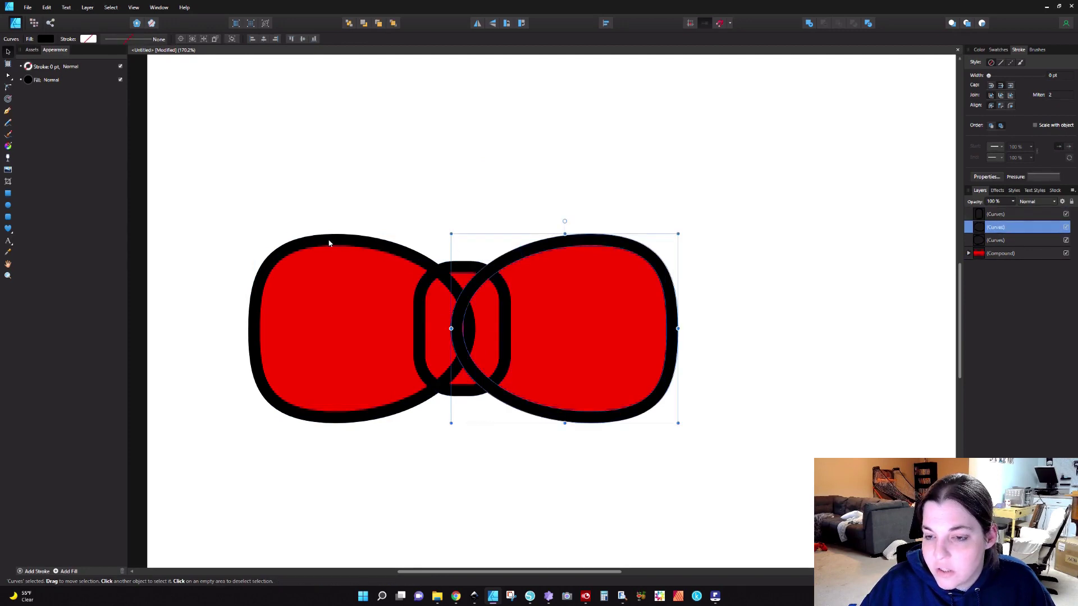
left_click(328, 241)
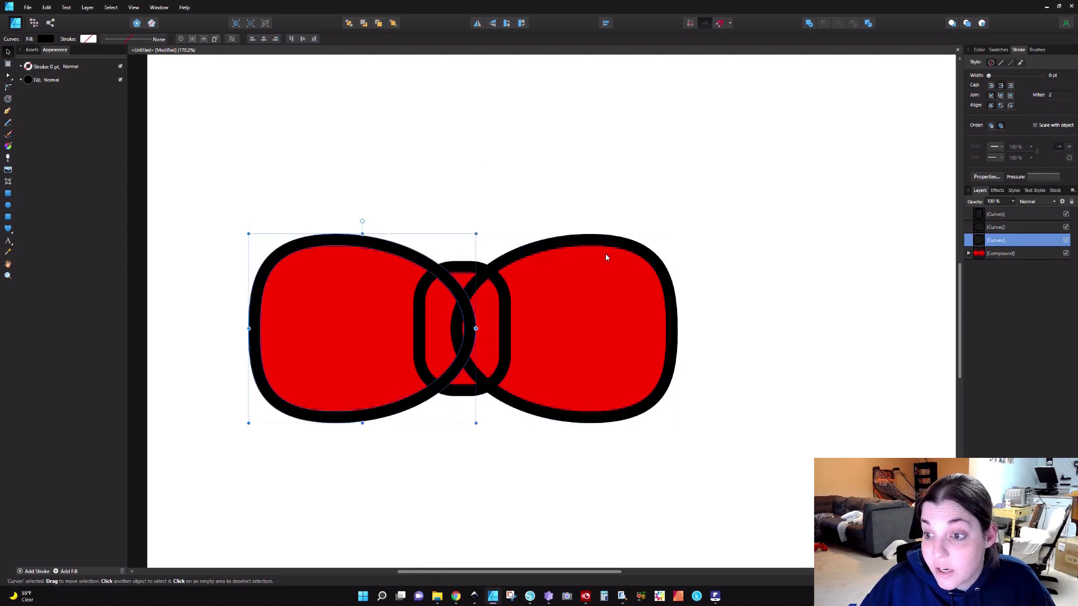
left_click(464, 269, "shift")
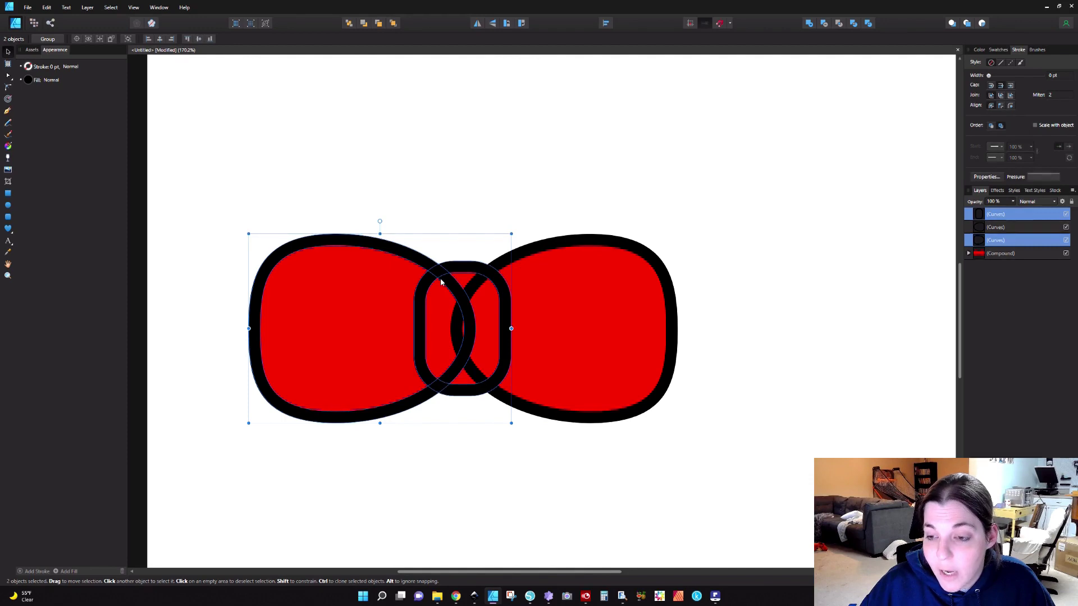
left_click(87, 7)
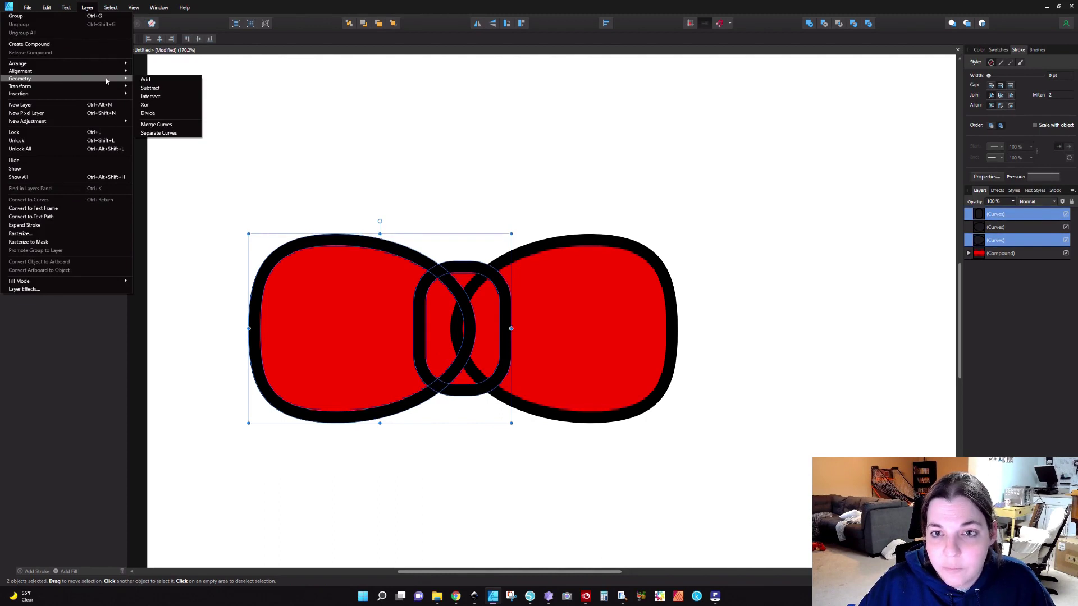
left_click(148, 113)
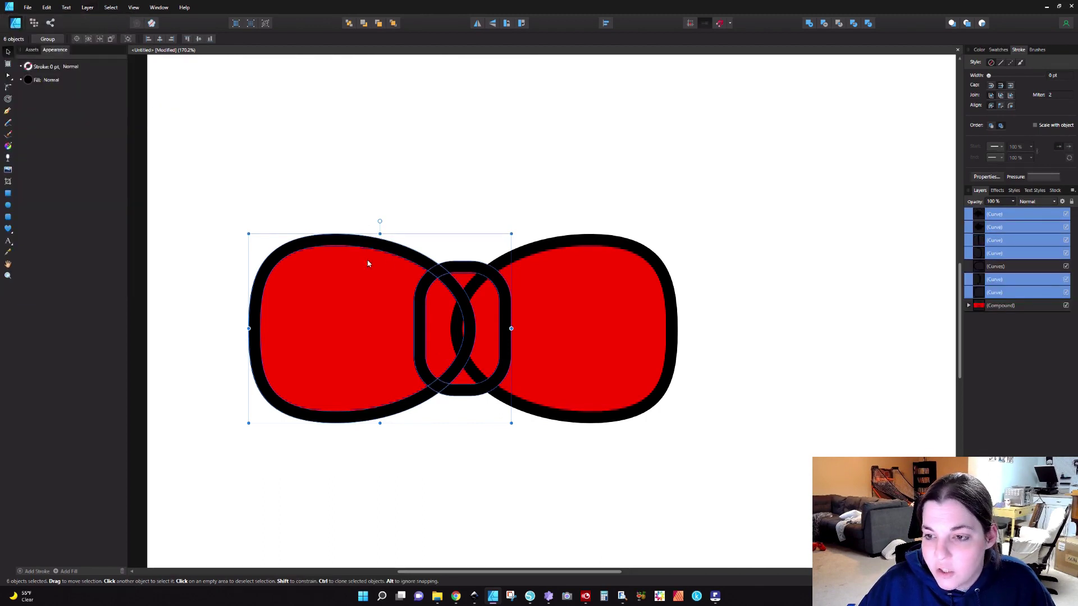
- Check the split pieces and delete the stray crescent in the left overlap
left_click(430, 210)
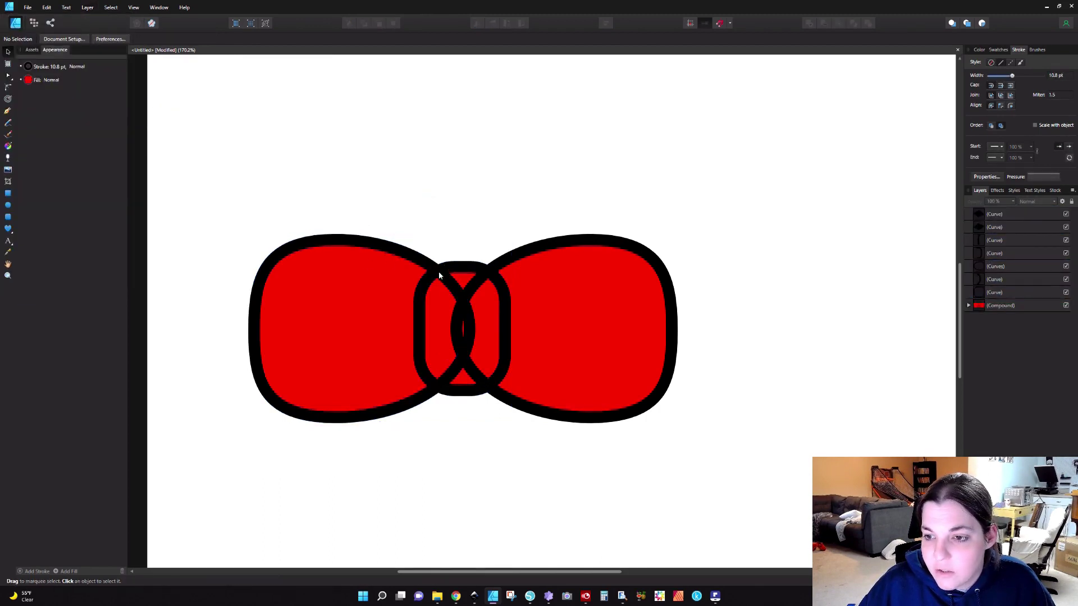
left_click_drag(439, 271, 451, 233)
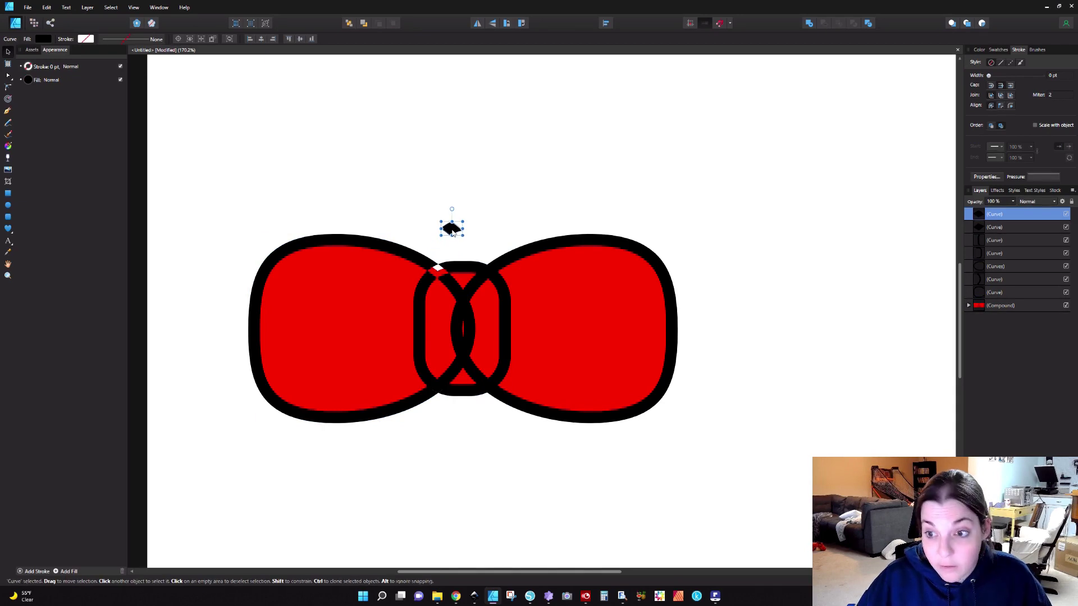
key("ctrl+z")
left_click(453, 287)
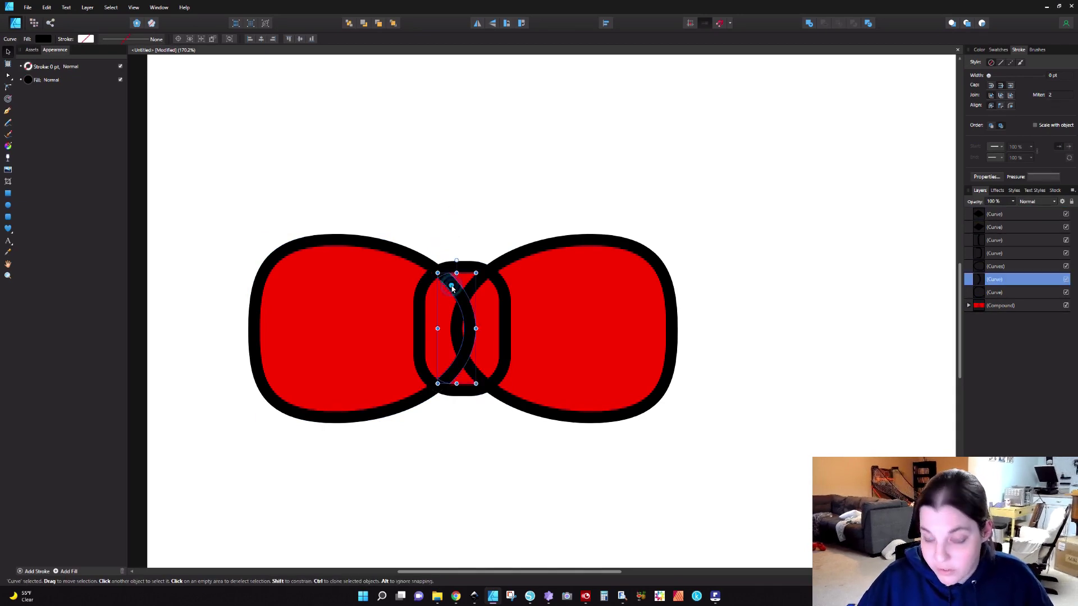
key("Delete")
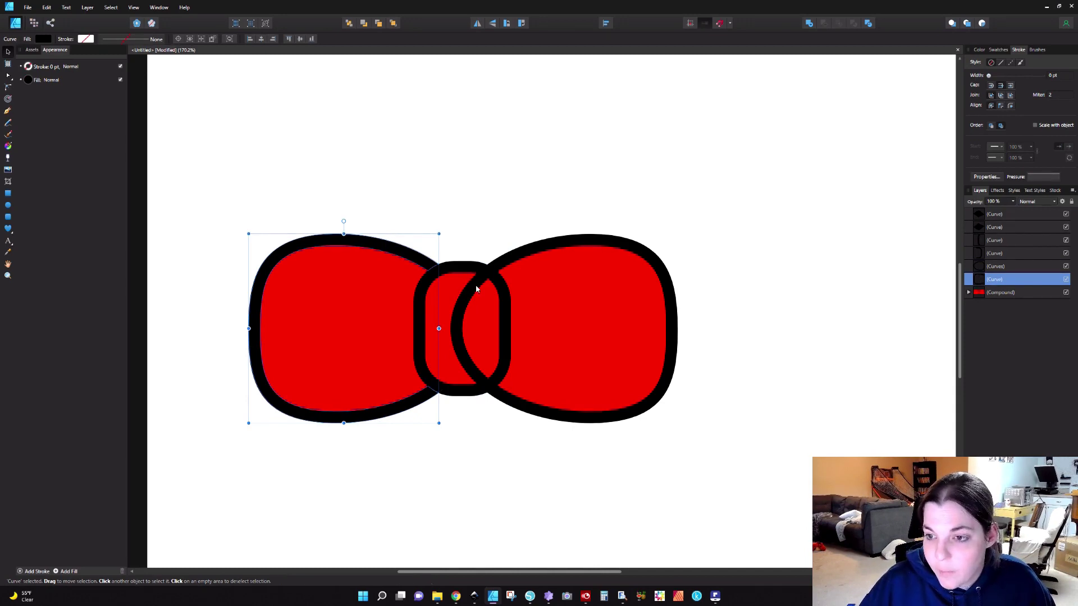
- Divide the right wing and centre loop outlines, then select the leftover inner piece
left_click(476, 289)
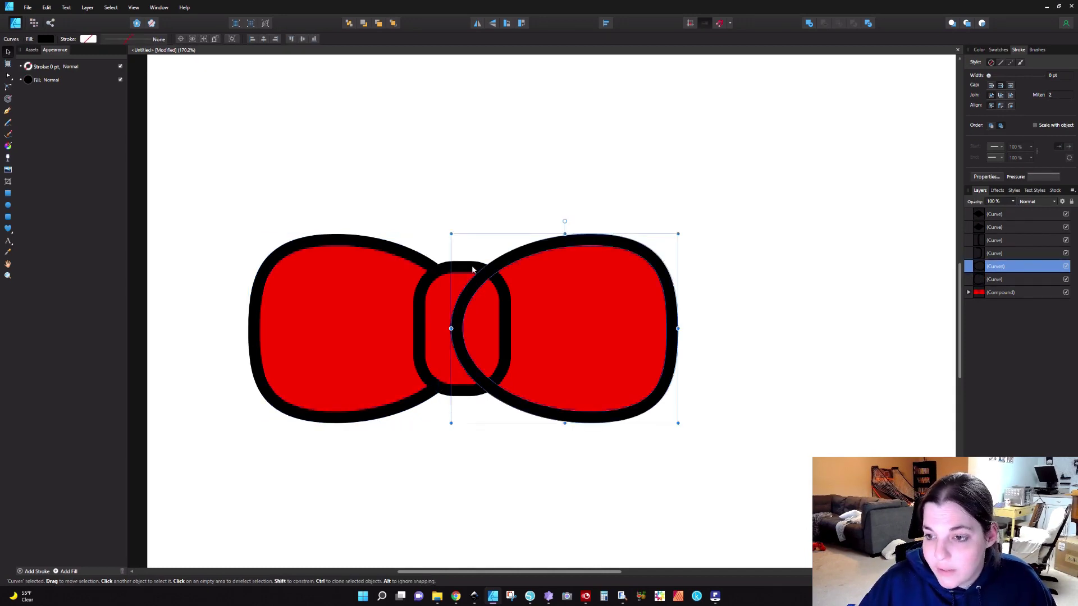
left_click(471, 269, "shift")
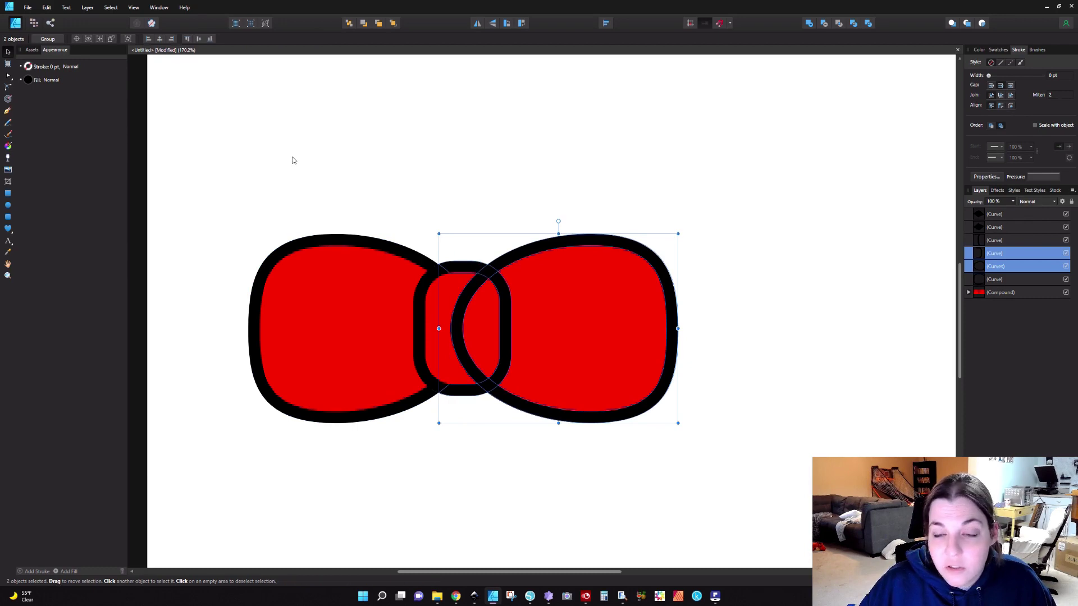
left_click(83, 9)
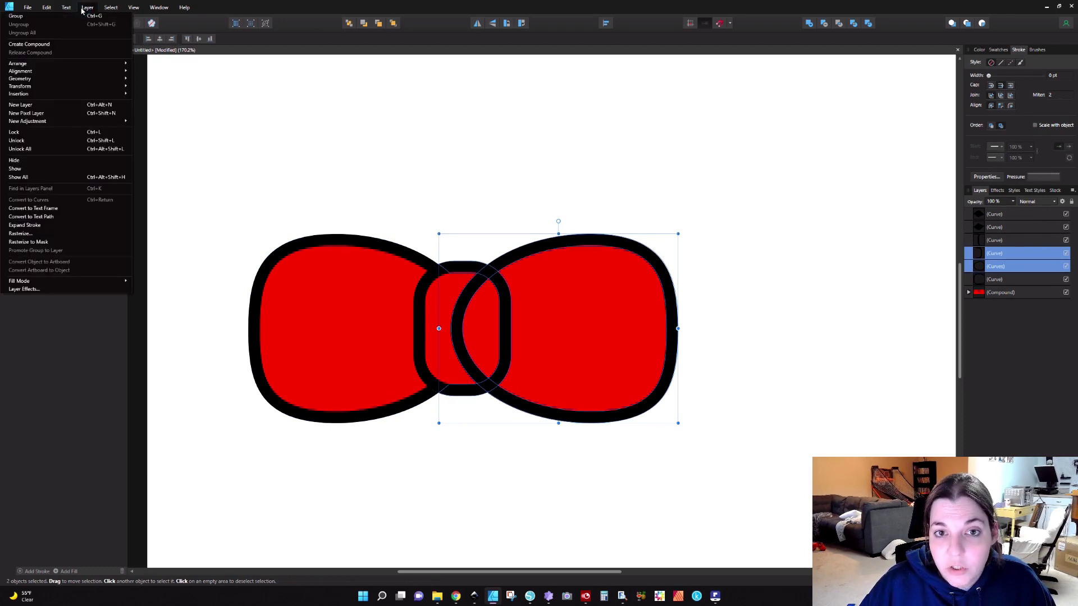
mouse_move(58, 79)
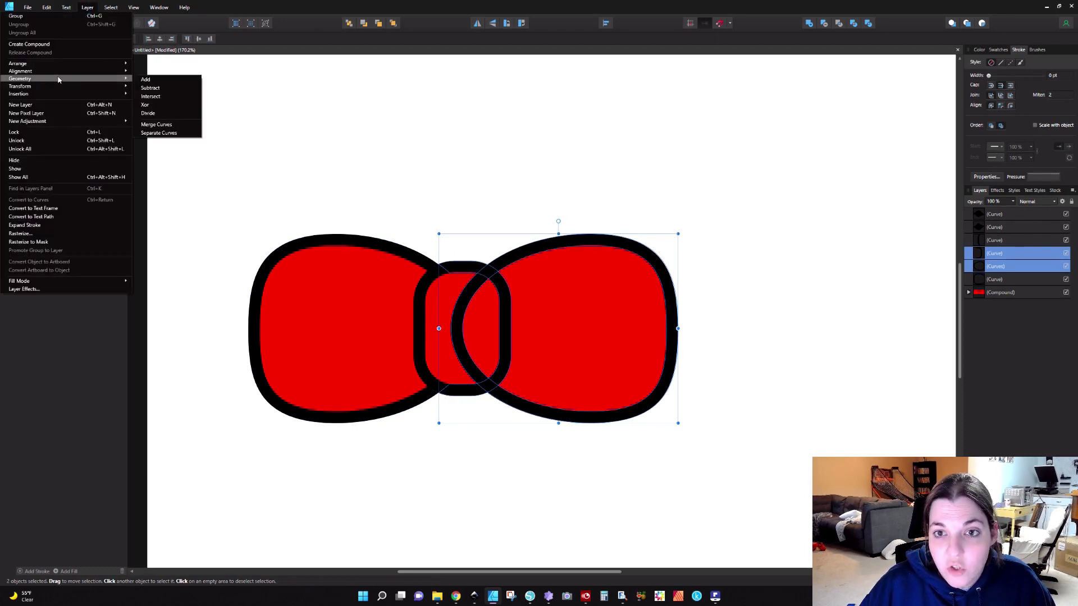
left_click(149, 113)
left_click(417, 190)
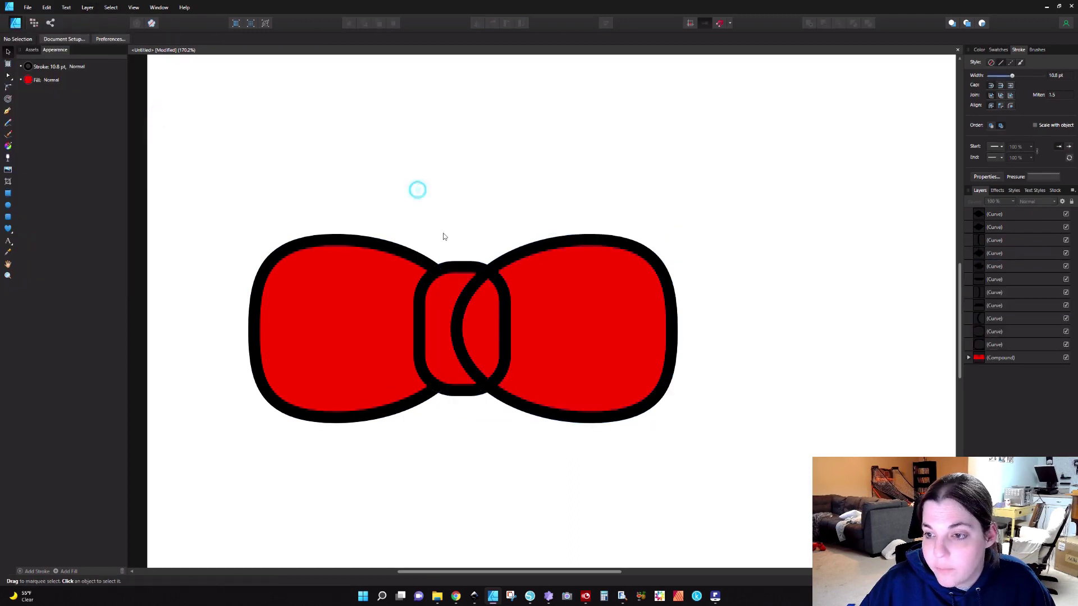
left_click(470, 289)
- Delete the leftover inner outline piece and zoom in and out to inspect the knot
key("Delete")
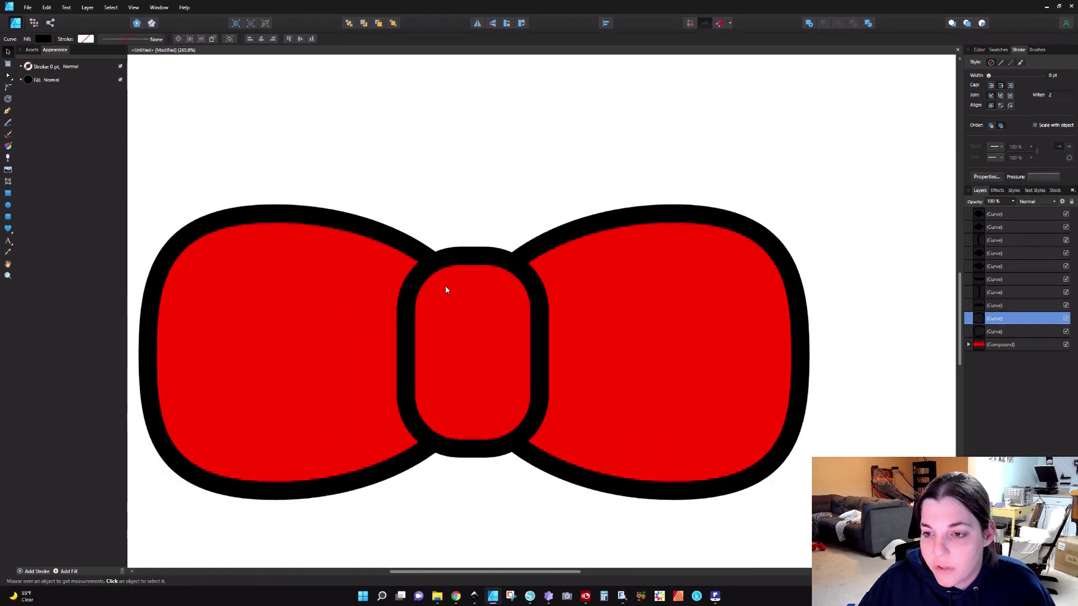
scroll(445, 290, "up", 3)
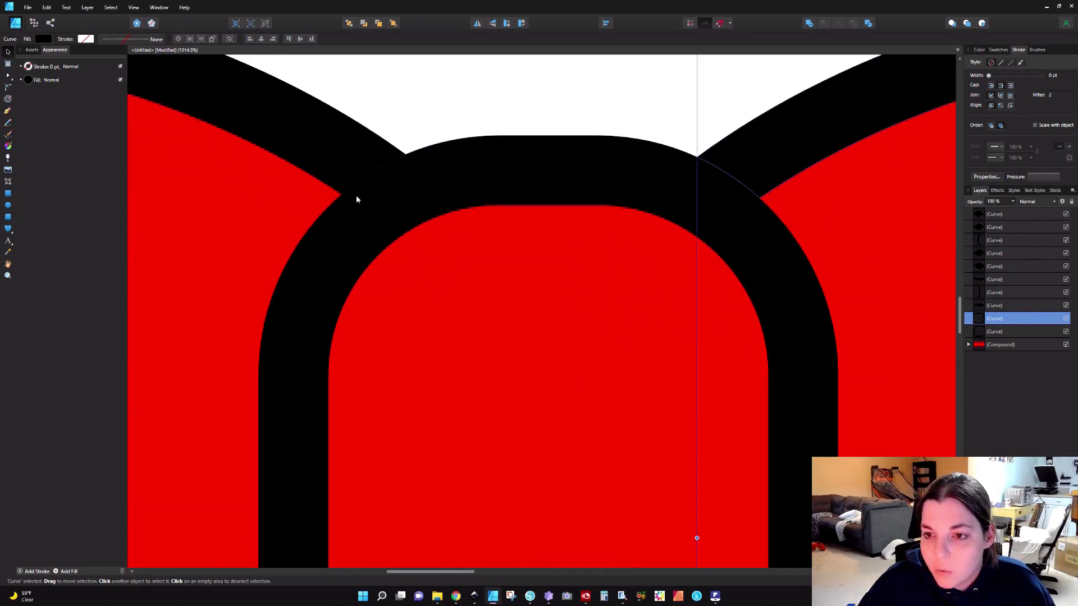
scroll(419, 236, "down", 8)
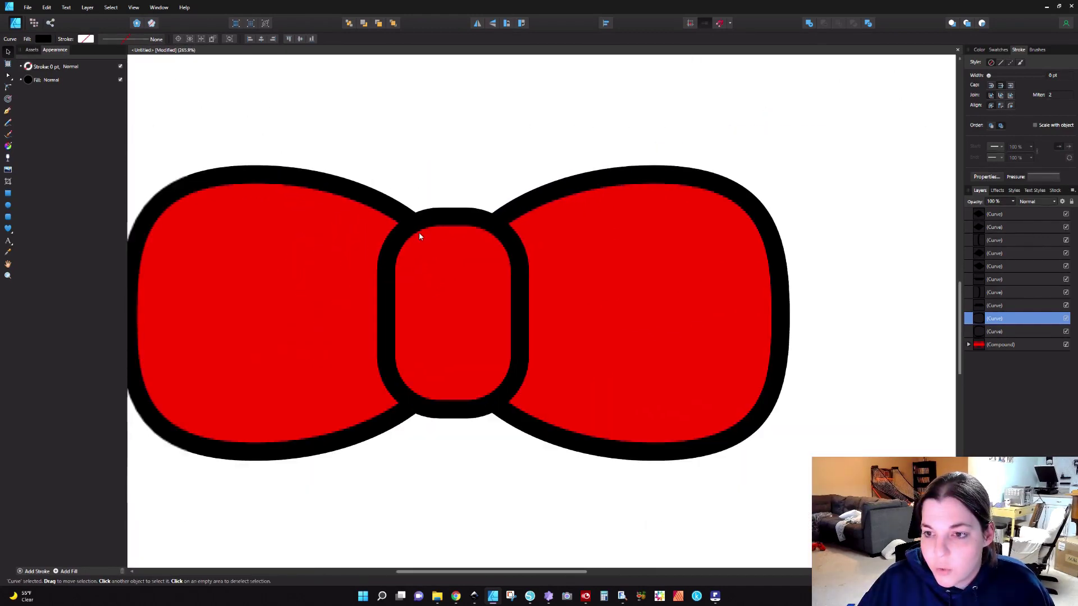
left_click_drag(187, 125, 758, 486)
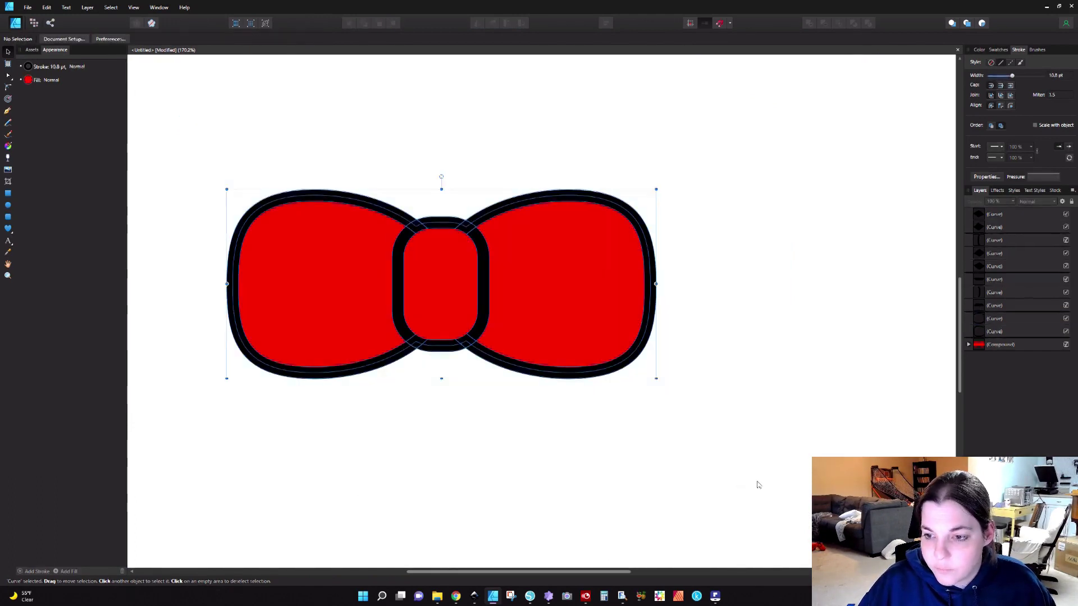
left_click(577, 306, "shift")
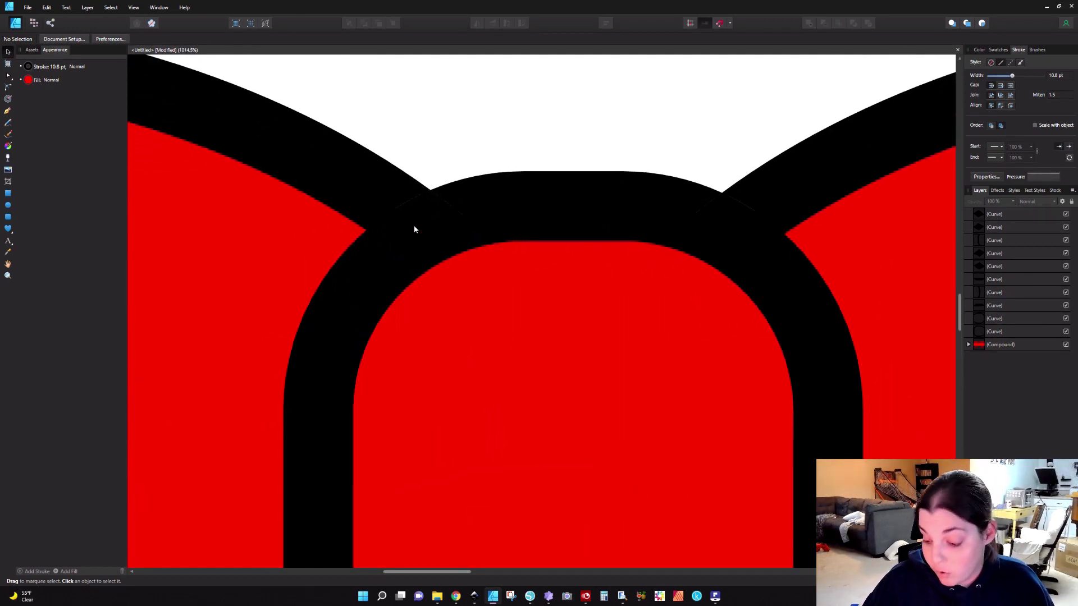
left_click(414, 229)
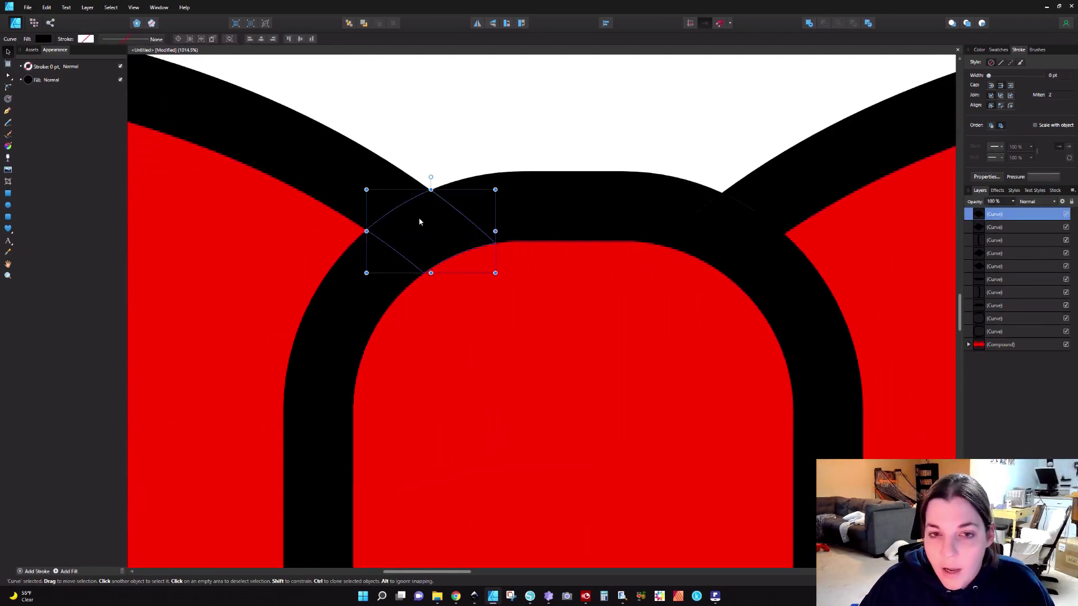
- Curve the left junction filler piece's edges outward and remove its extra node
double_click(419, 219)
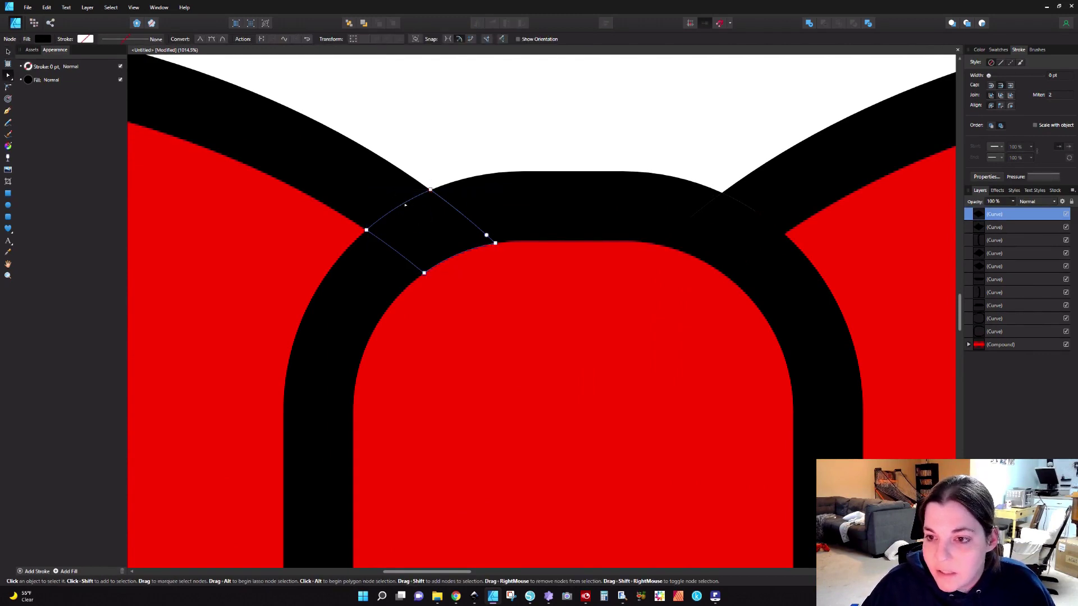
left_click_drag(397, 208, 388, 195)
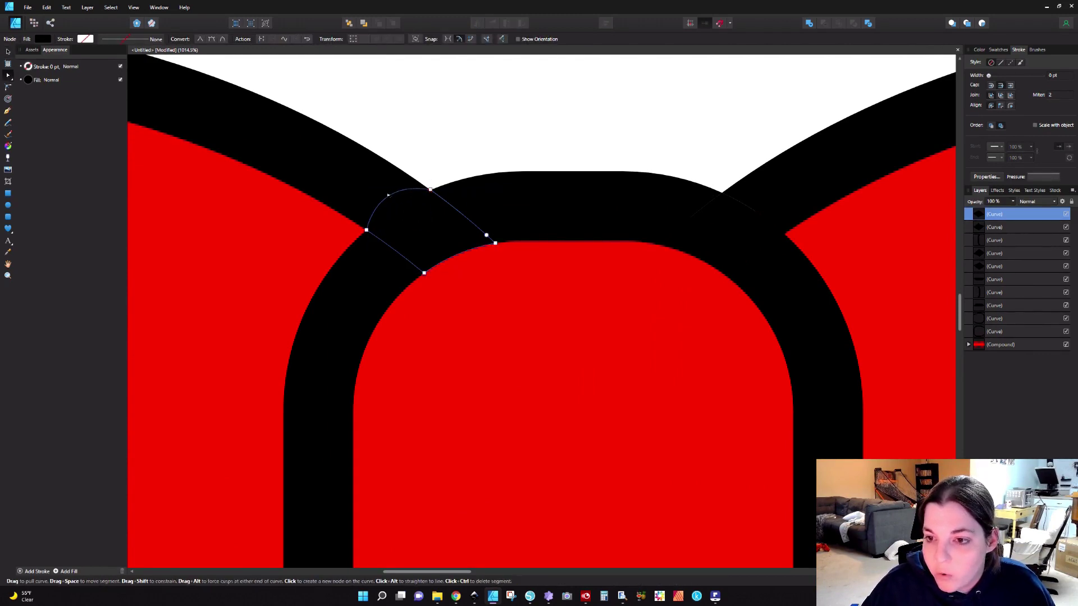
left_click_drag(391, 248, 420, 233)
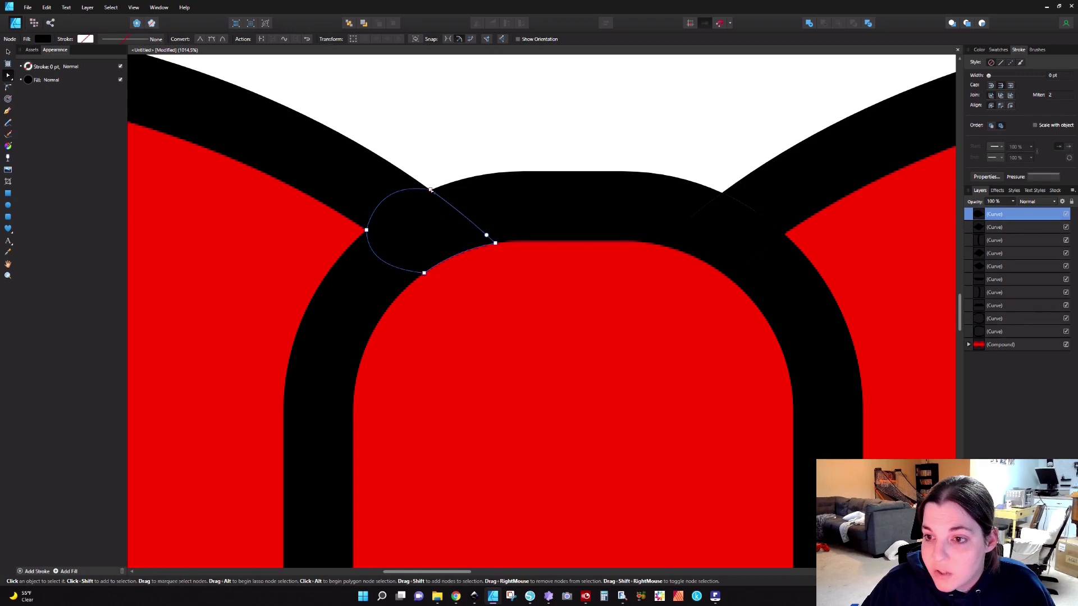
left_click_drag(462, 212, 481, 200)
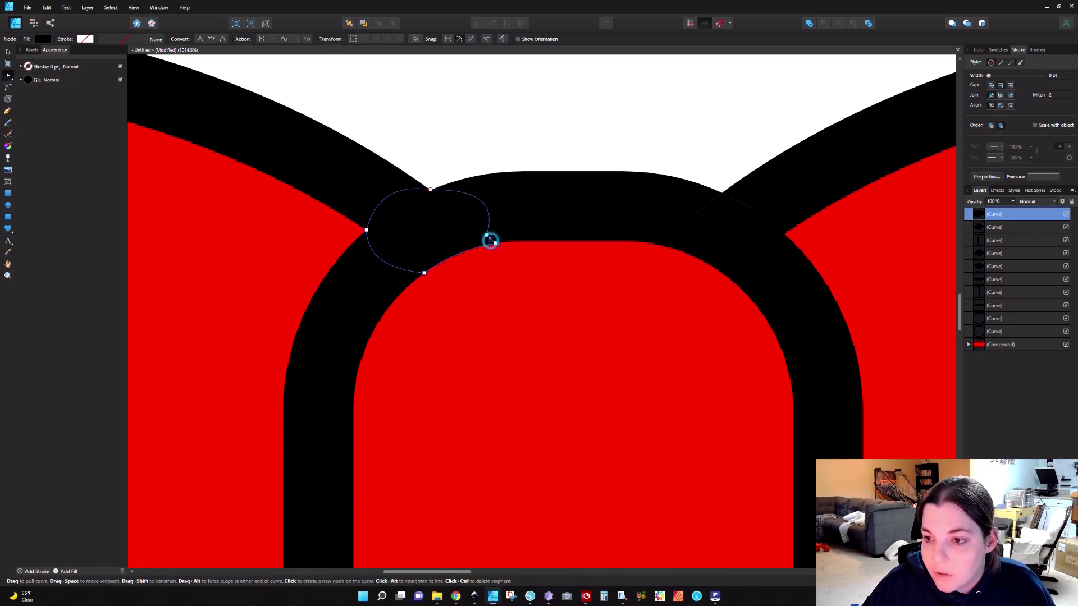
left_click_drag(490, 240, 493, 233)
key("ctrl+z")
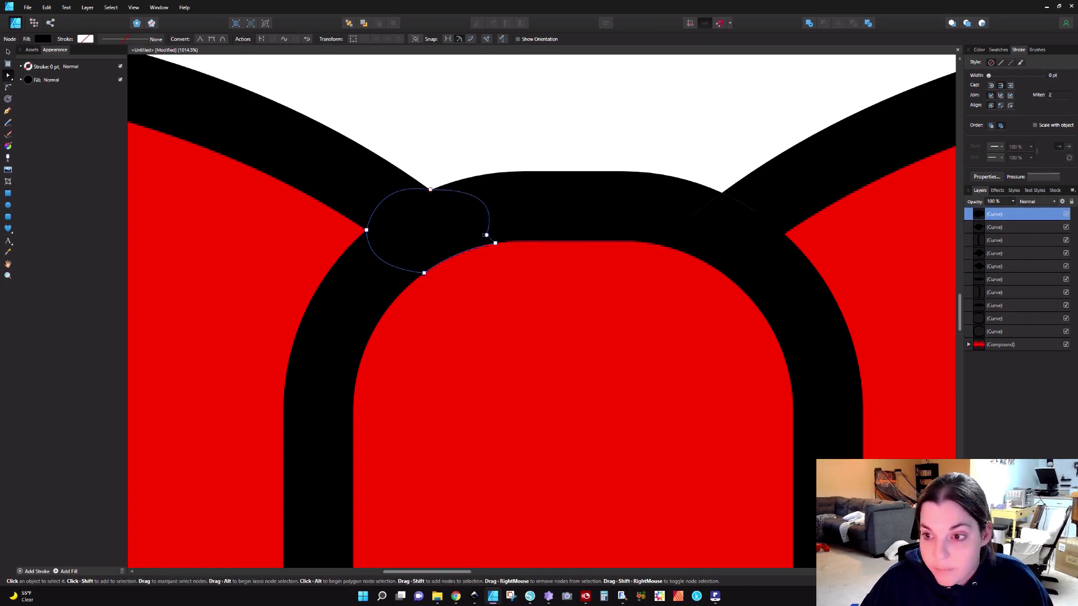
left_click(486, 234)
key("Delete")
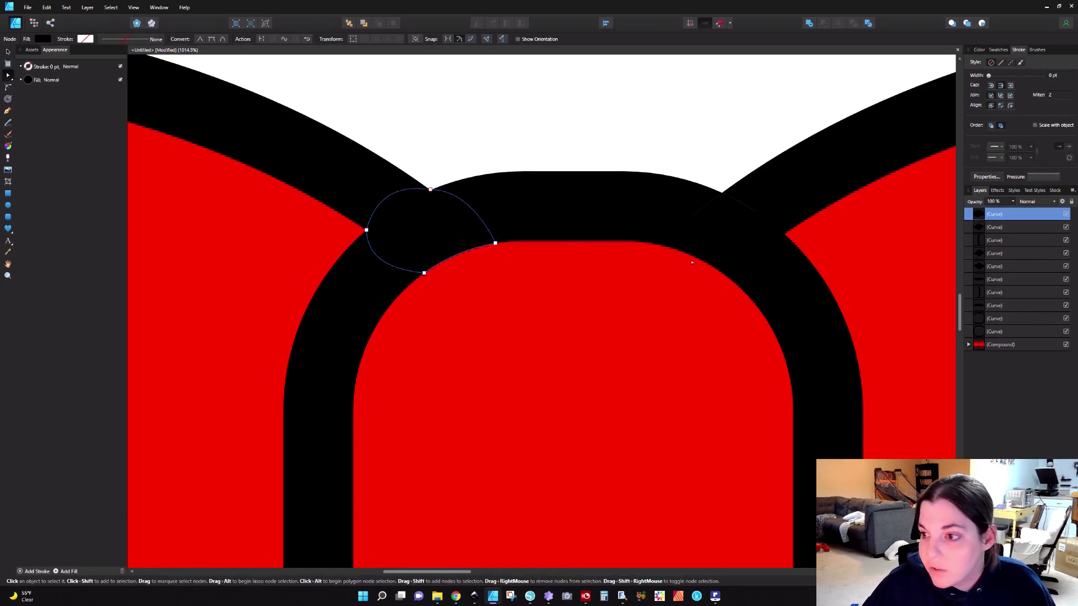
- Round out the right junction filler piece's edges, deleting a node to smooth it
left_click(741, 234)
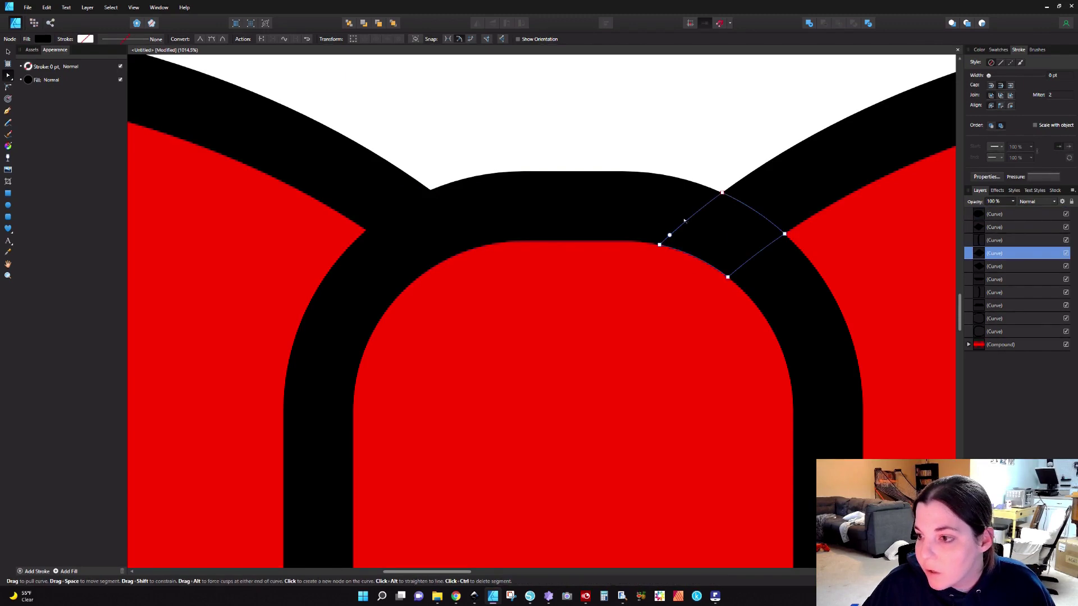
left_click_drag(686, 220, 680, 204)
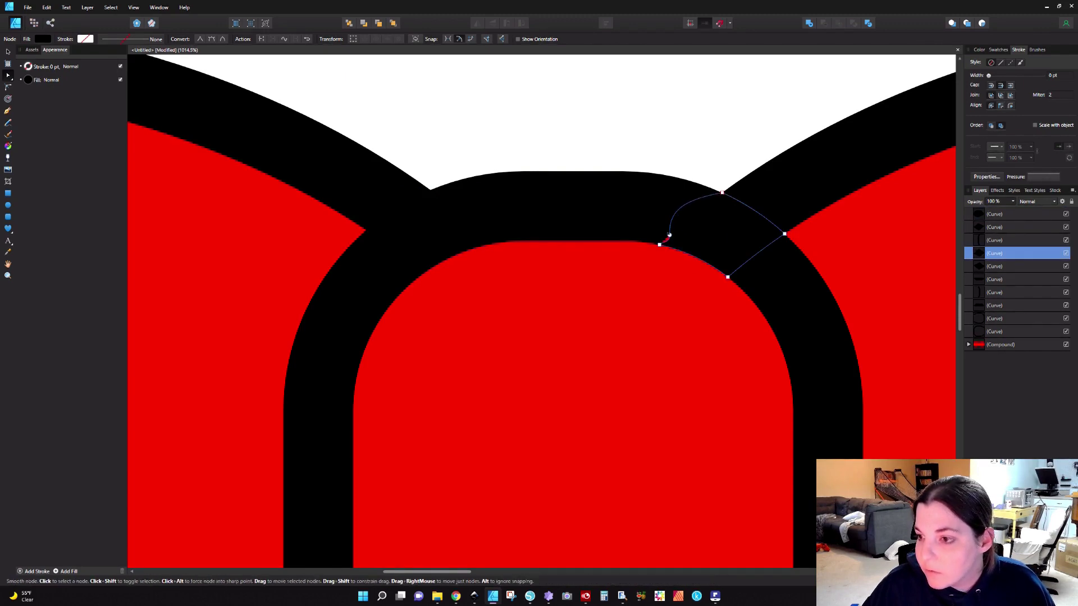
left_click(669, 235)
key("Delete")
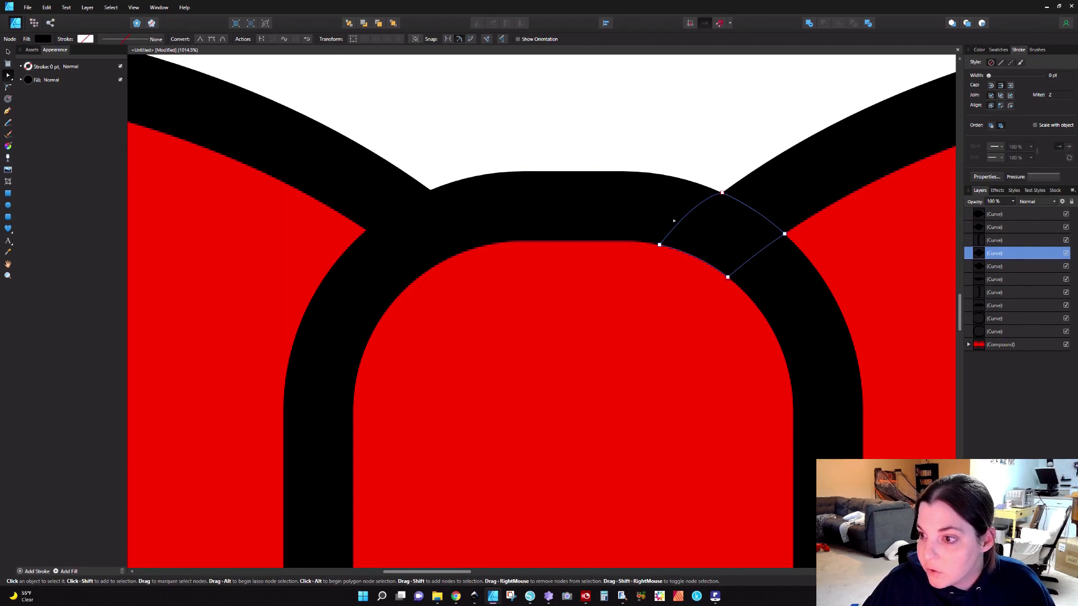
left_click_drag(674, 220, 668, 217)
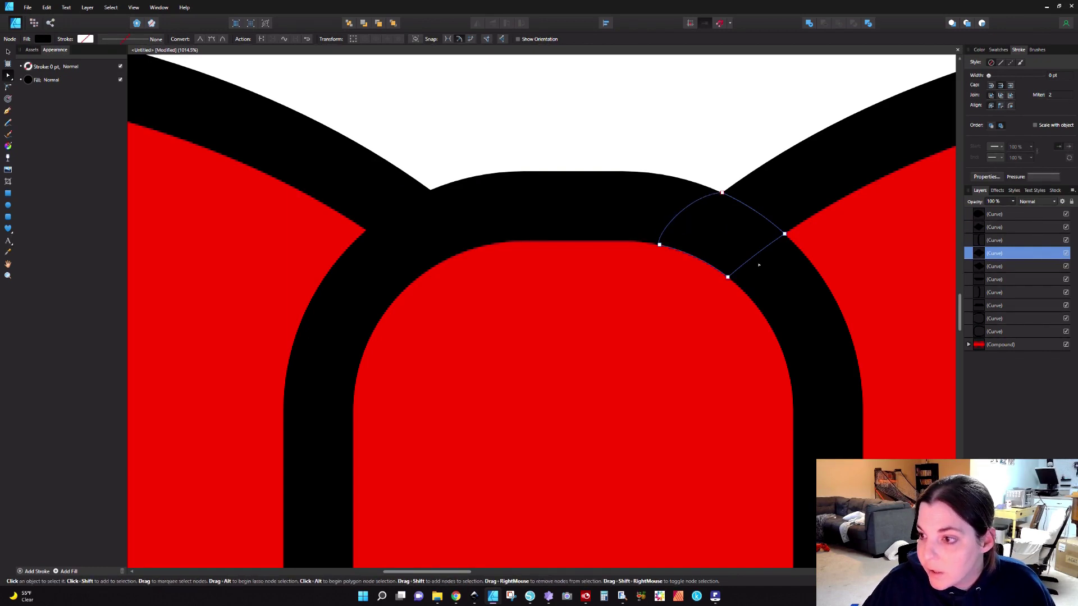
left_click_drag(755, 254, 774, 257)
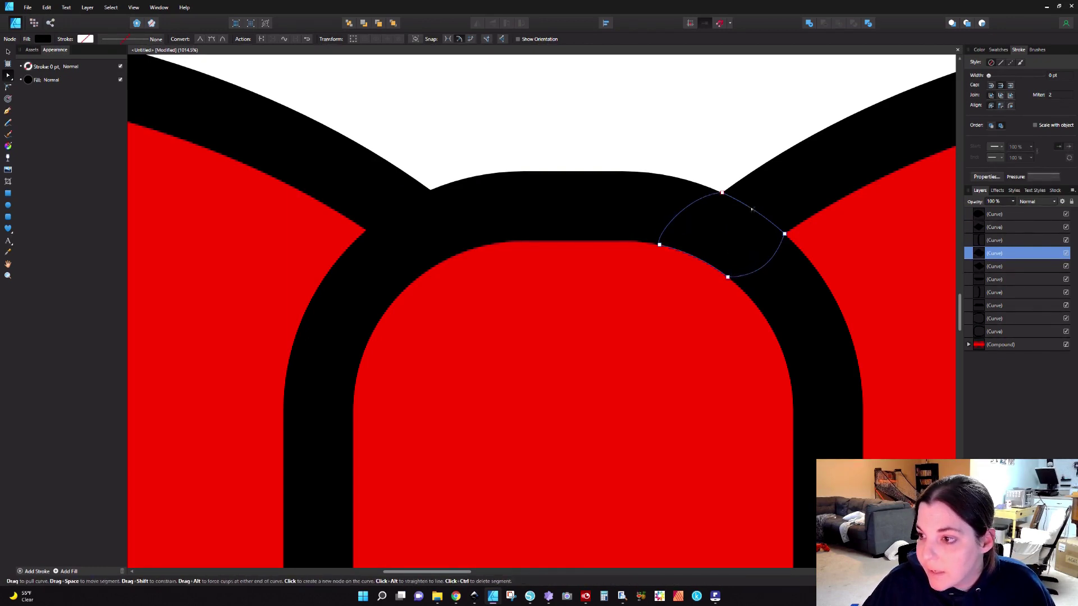
- Delete the extra node on the lower-left joint piece and bulge its edges outward
scroll(420, 360, "down", 10)
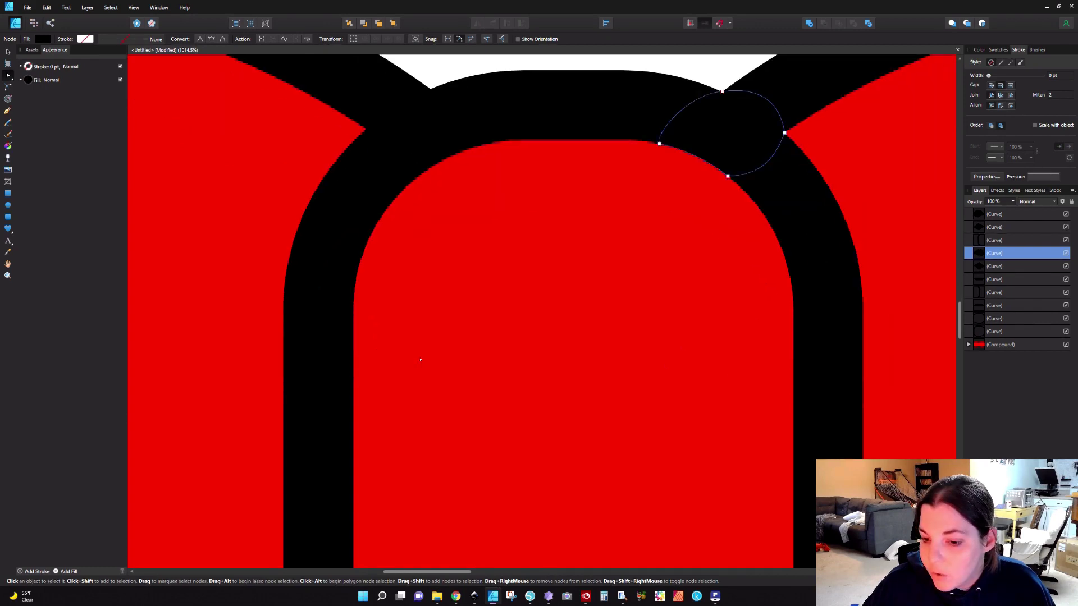
scroll(420, 360, "down", 5)
left_click(402, 400)
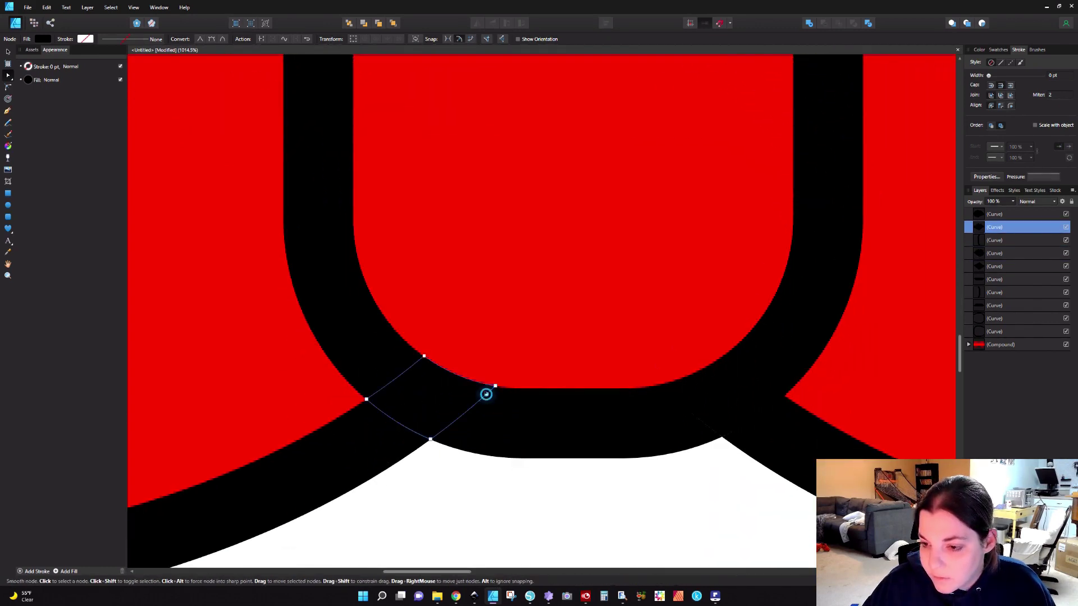
left_click(486, 394)
key("Delete")
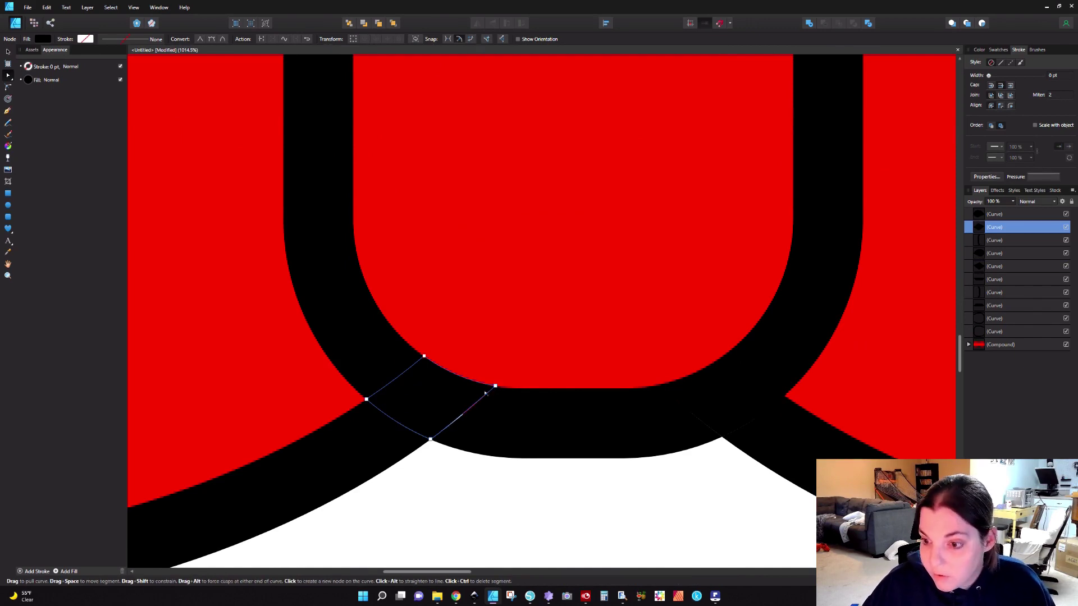
left_click_drag(465, 410, 472, 418)
left_click_drag(396, 378, 383, 370)
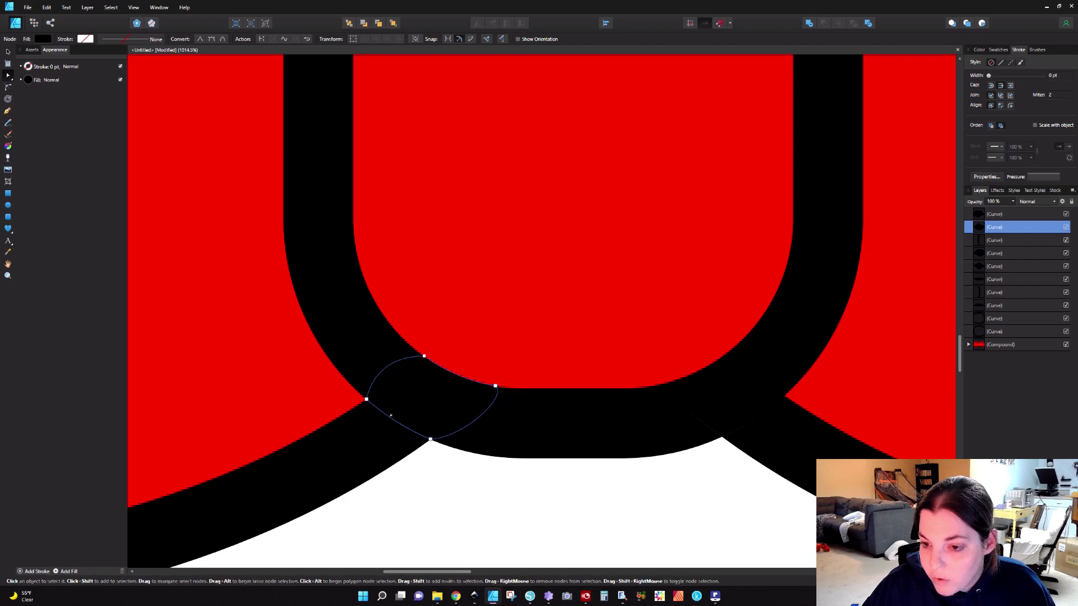
left_click_drag(397, 420, 385, 431)
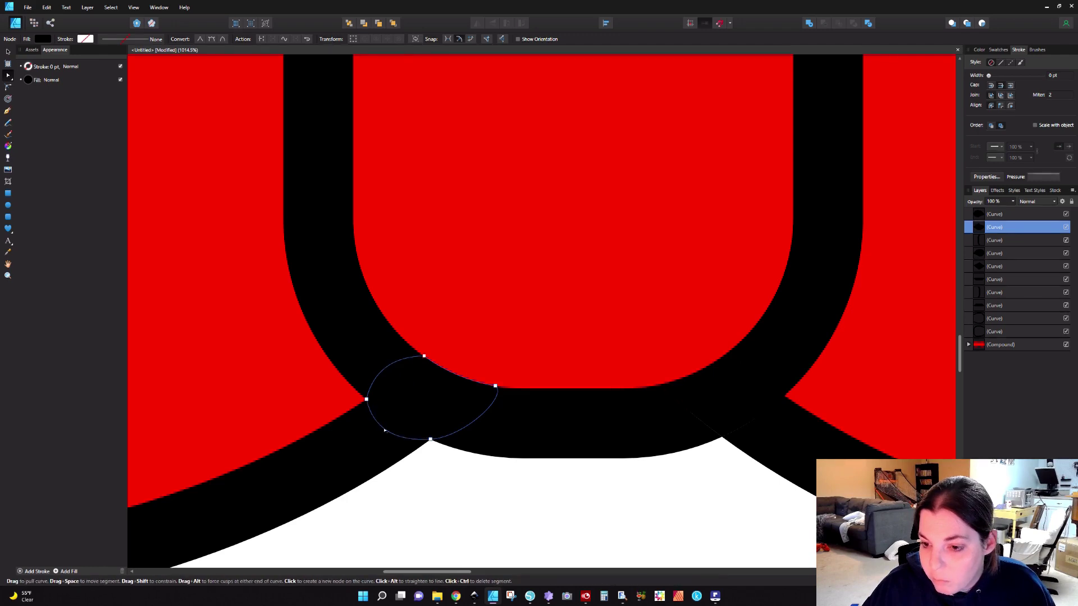
- Bulge the right joint piece's lower-left, upper-right and lower-right edges outward
left_click(715, 392)
left_click(669, 393)
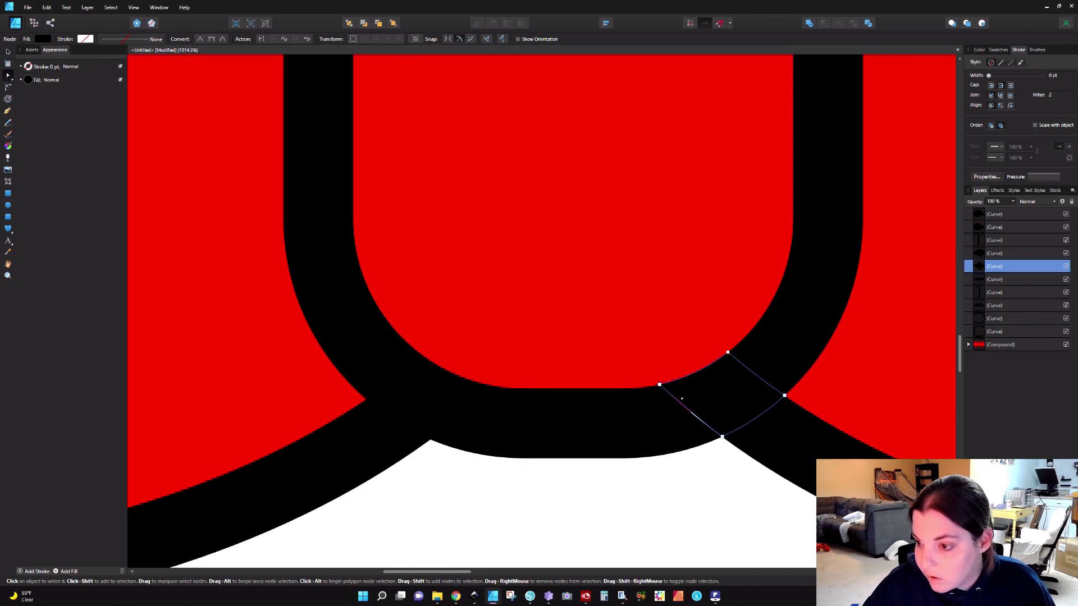
left_click_drag(683, 406, 664, 416)
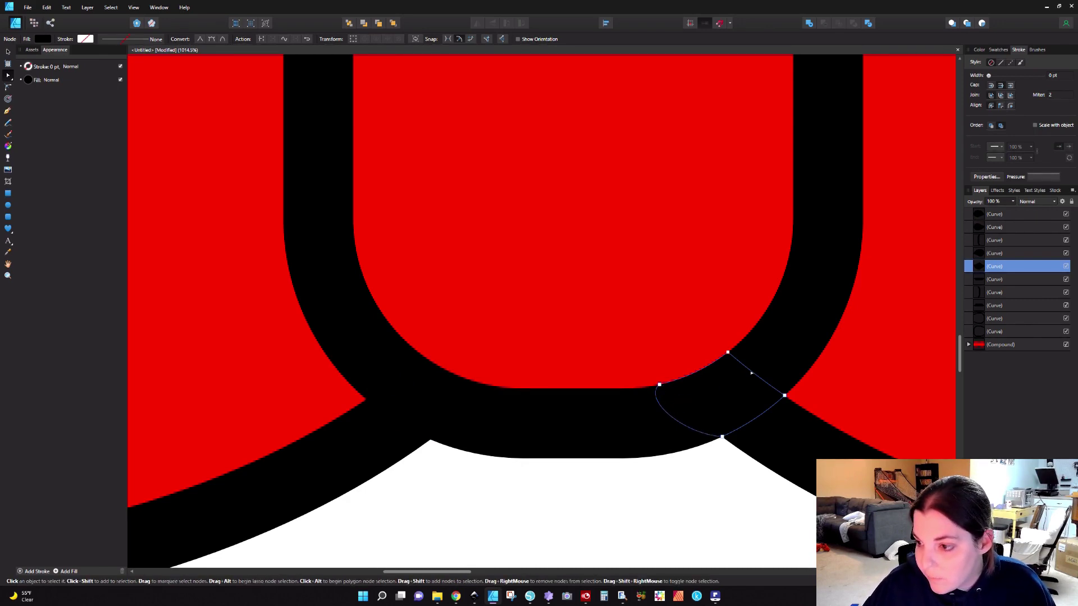
left_click_drag(751, 372, 766, 365)
left_click_drag(755, 416, 770, 429)
scroll(648, 475, "down", 6)
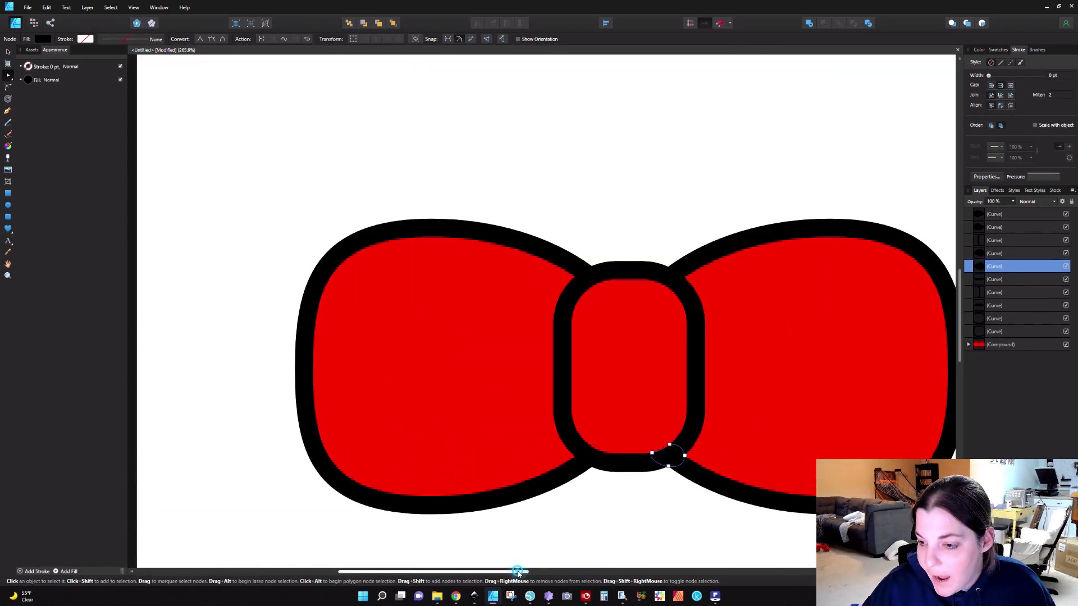
- Select all ten black outline pieces, excluding the red shape, and combine them into one compound
scroll(552, 565, "right", 5)
scroll(539, 518, "left", 2)
scroll(540, 519, "down", 1)
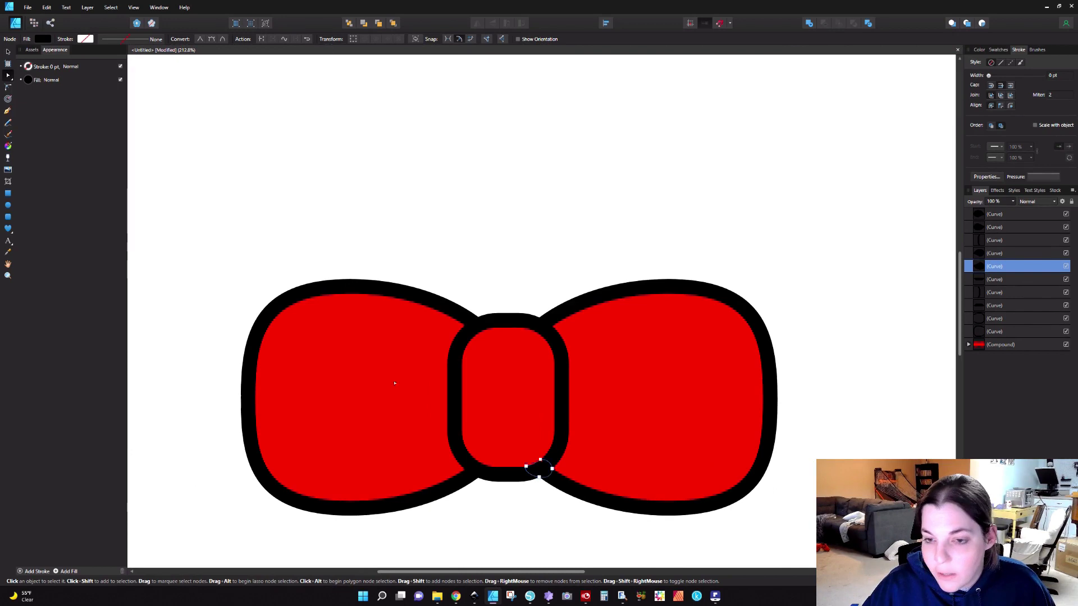
left_click_drag(183, 195, 843, 557)
left_click(322, 216)
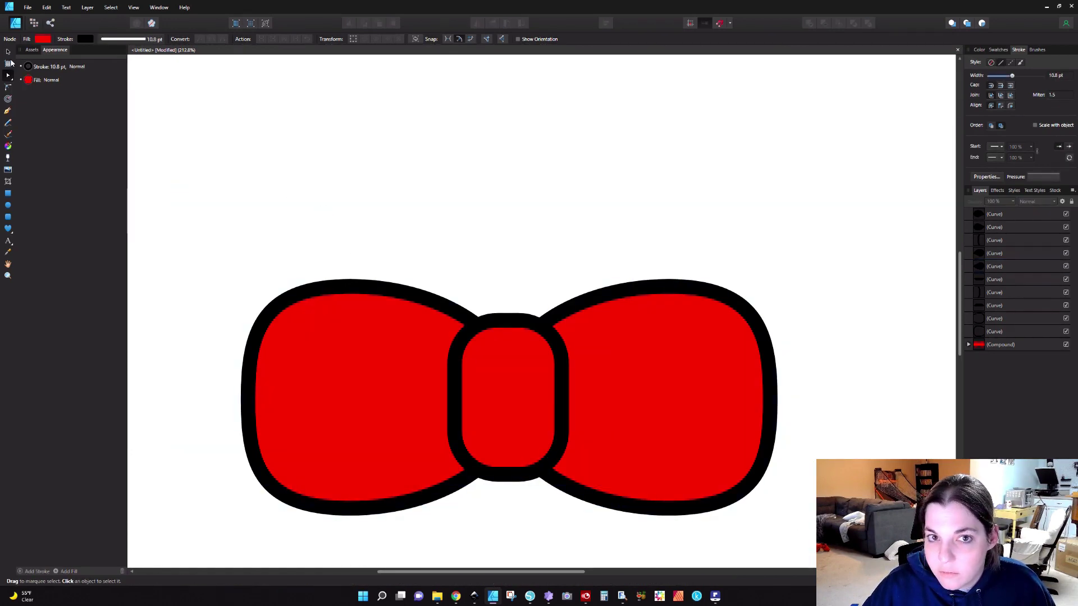
left_click(9, 52)
left_click_drag(192, 179, 816, 566)
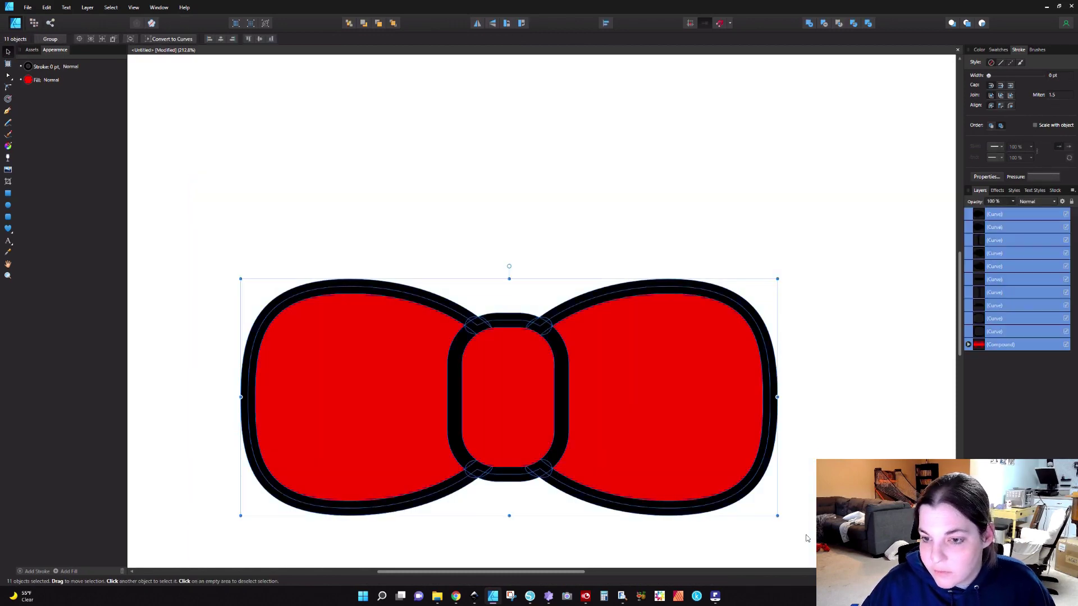
left_click(377, 390, "shift")
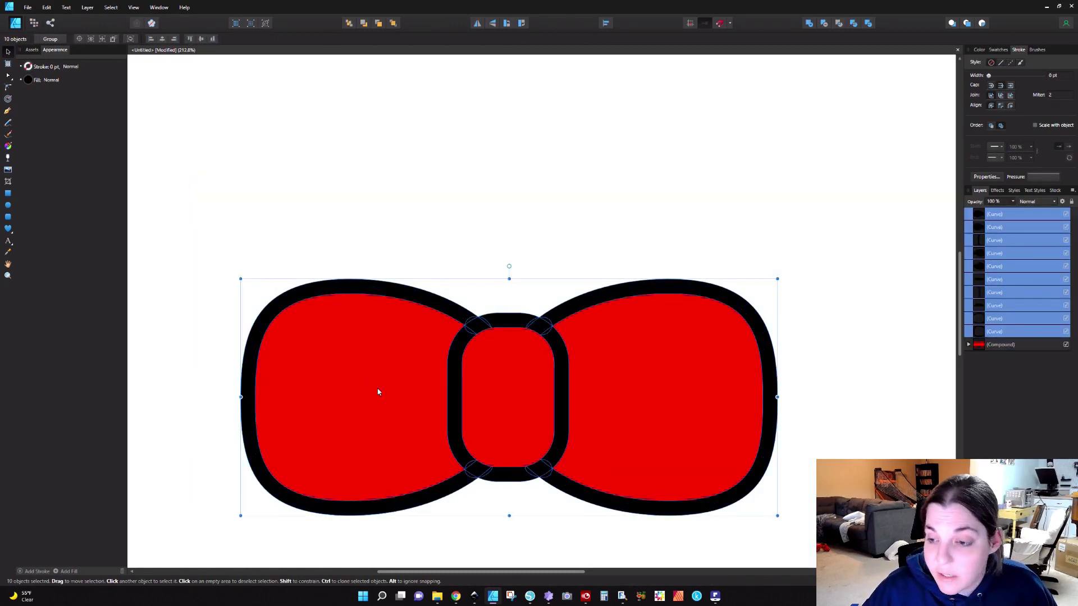
left_click(87, 7)
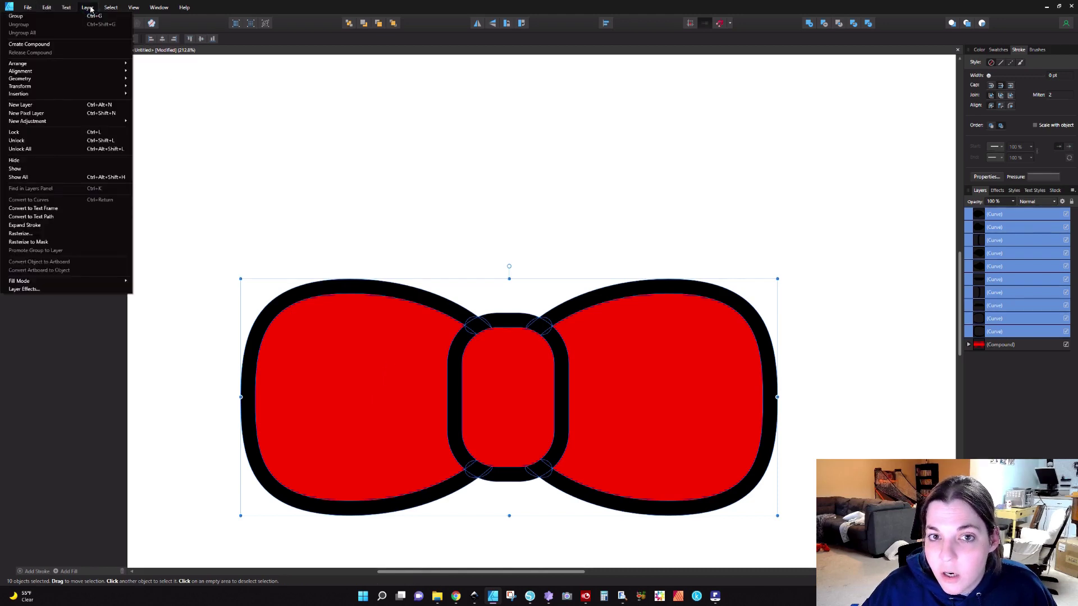
mouse_move(81, 82)
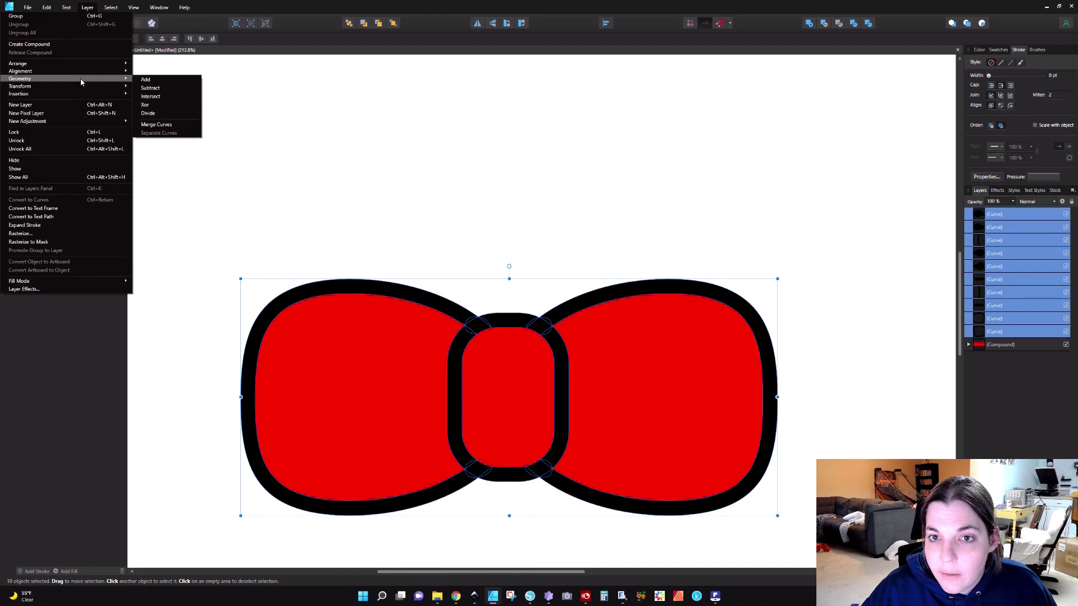
left_click(68, 45)
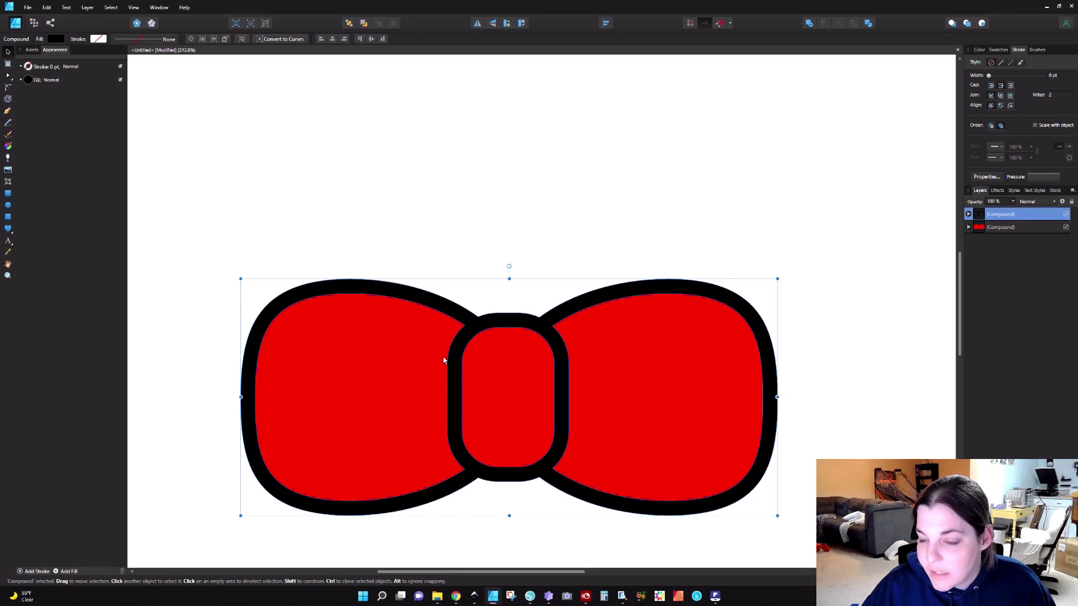
- Duplicate the black outline compound, then select the copy together with the red compound
left_click(375, 337)
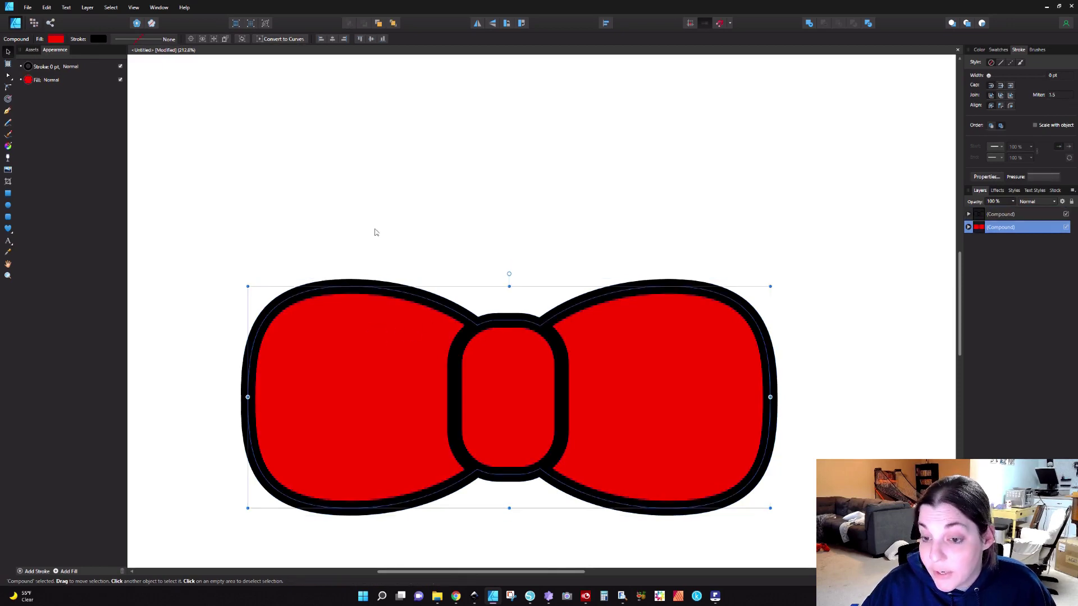
left_click(368, 212)
left_click(370, 324)
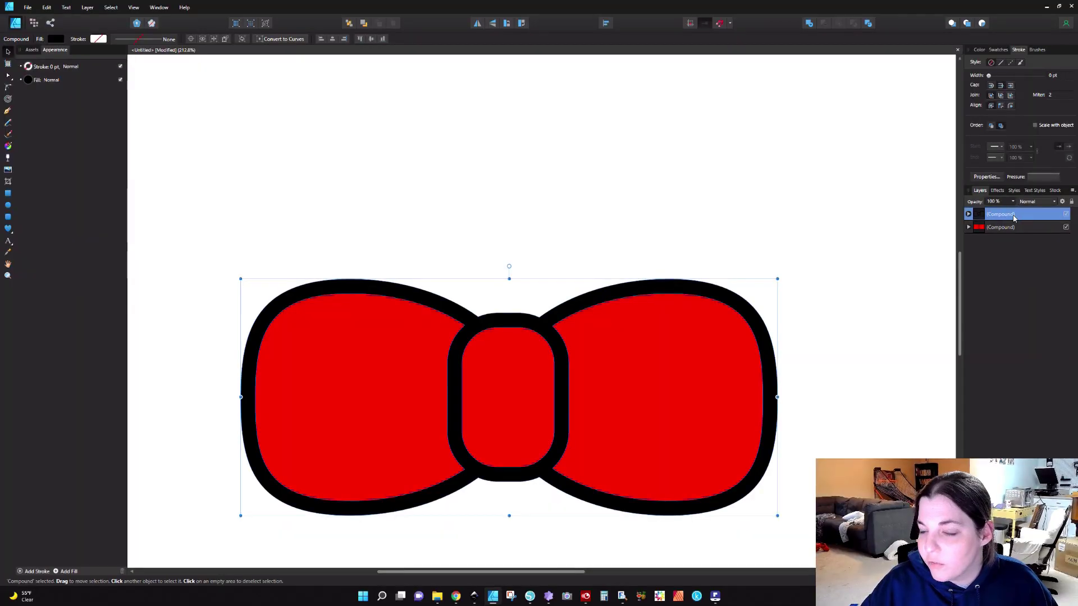
right_click(1014, 218)
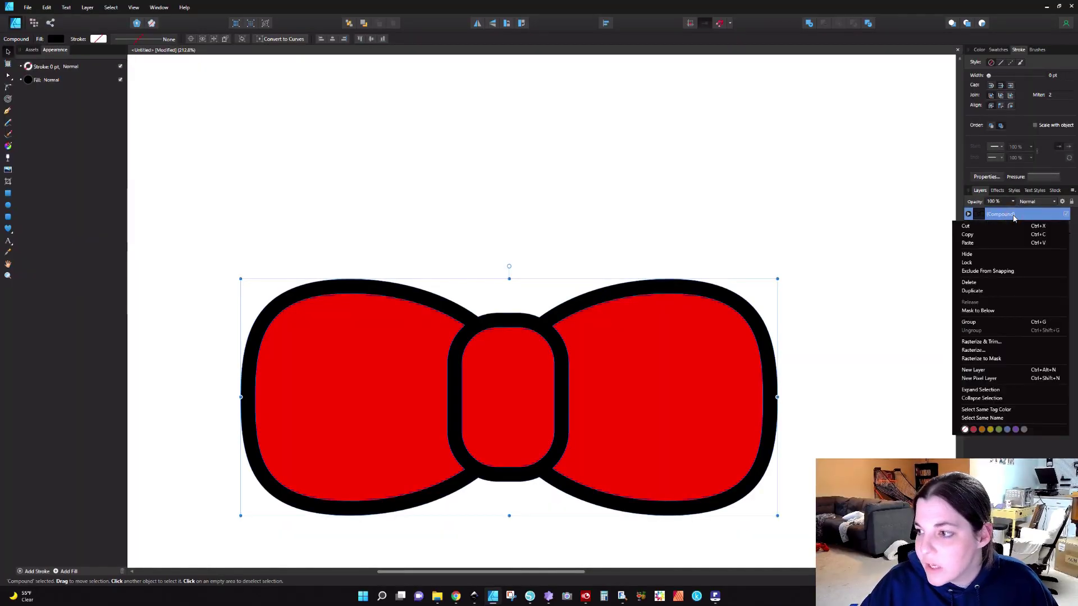
left_click(989, 290)
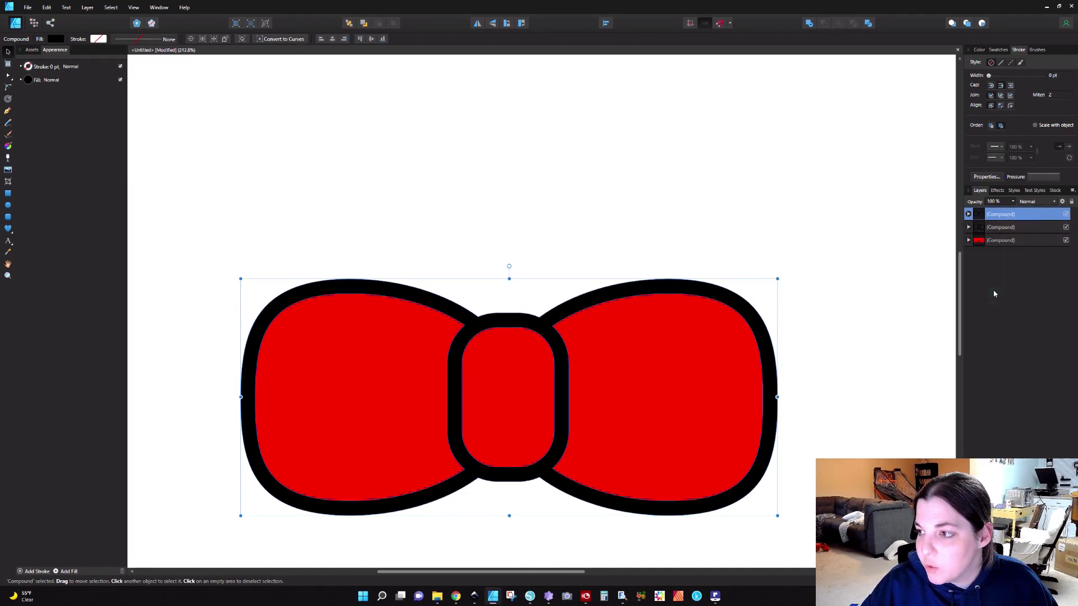
left_click(1004, 228)
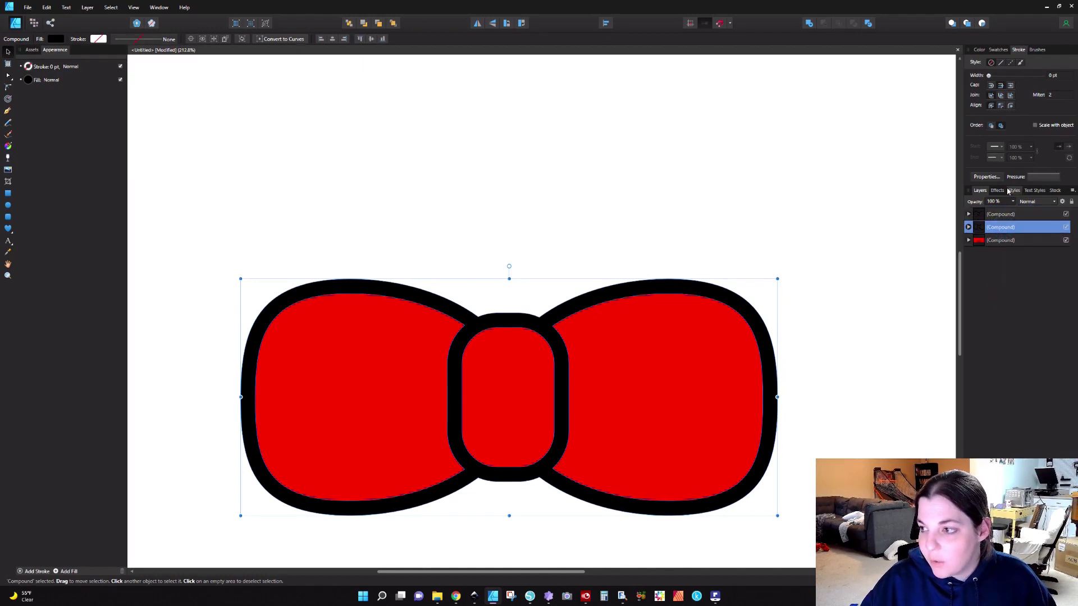
left_click(1006, 241, "shift")
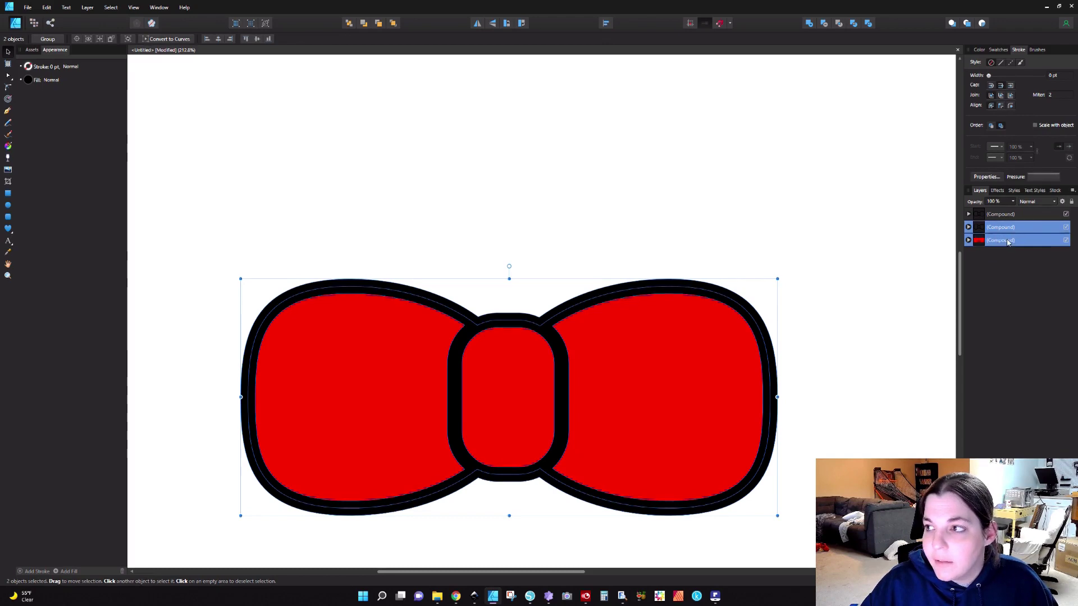
- Merge the outline copy with the red shape using Geometry > Add
left_click(90, 9)
mouse_move(65, 82)
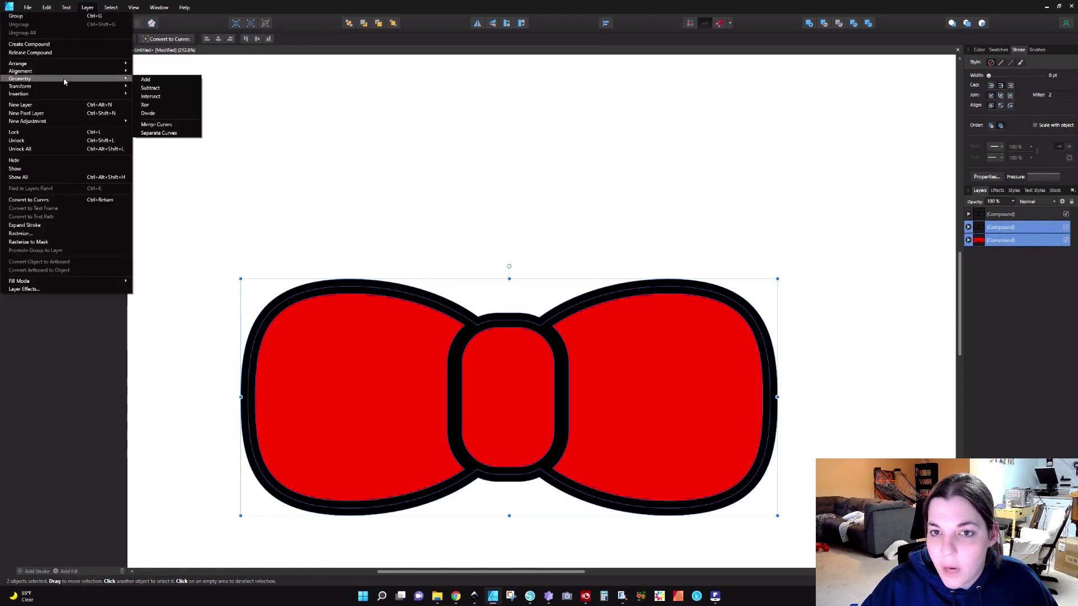
left_click(145, 80)
- Select the merged red piece together with the black outline compound for grouping
left_click(399, 148)
left_click(399, 363)
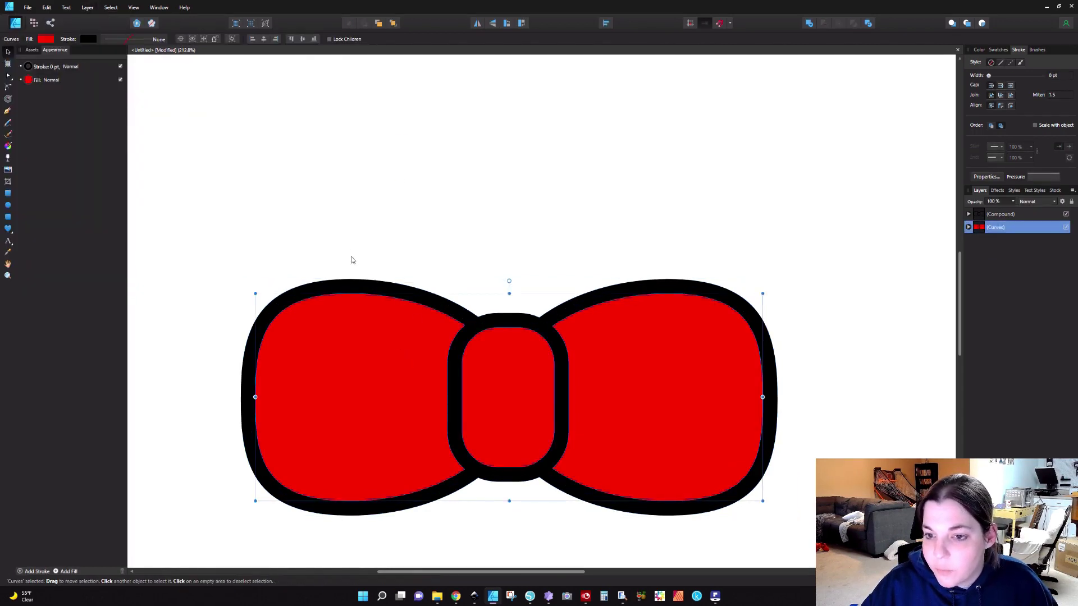
left_click(349, 287)
left_click(361, 330)
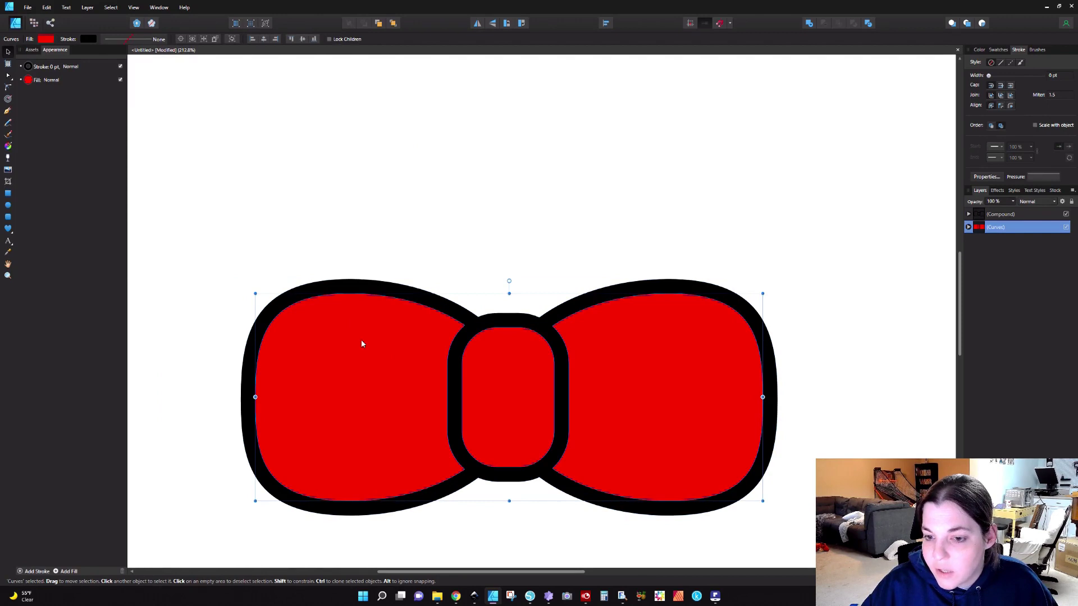
scroll(362, 342, "down", 2)
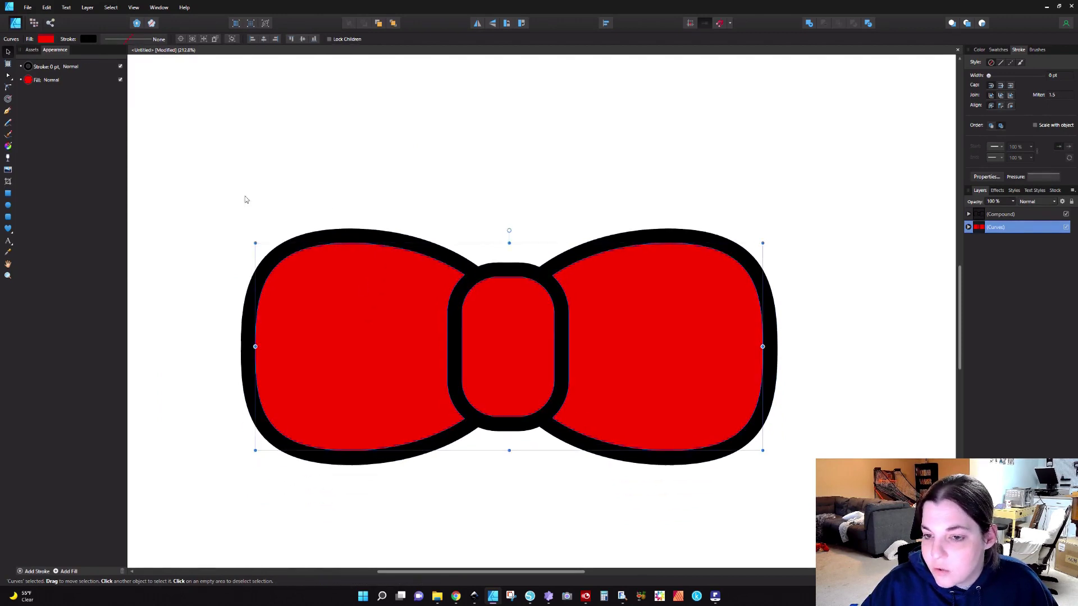
left_click(328, 236)
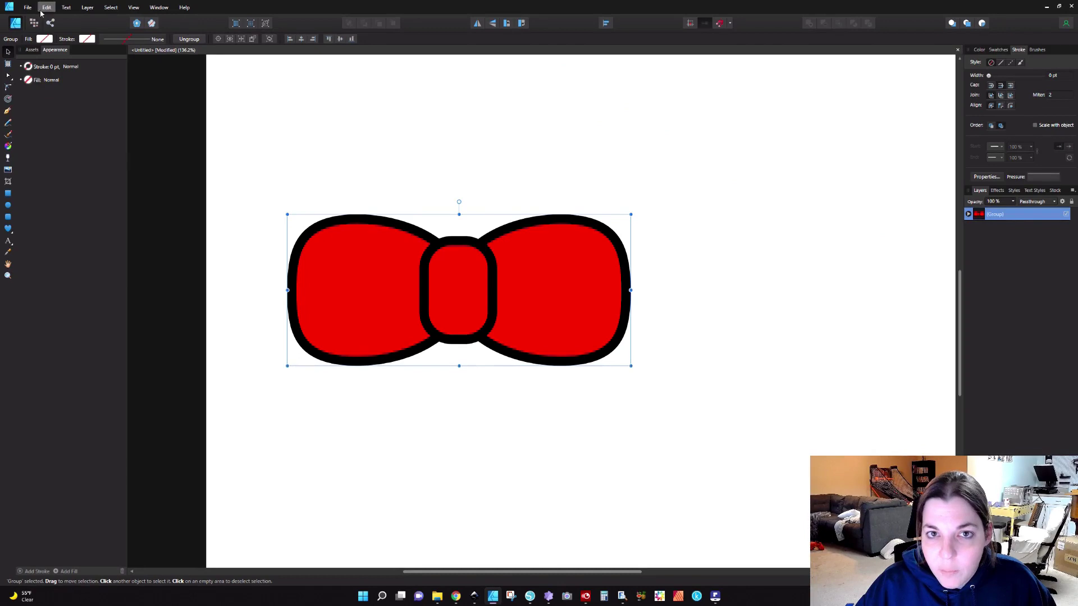
- Export the bow as SVG with the 'SVG (for export)' preset, saving it to the Desktop
left_click(26, 8)
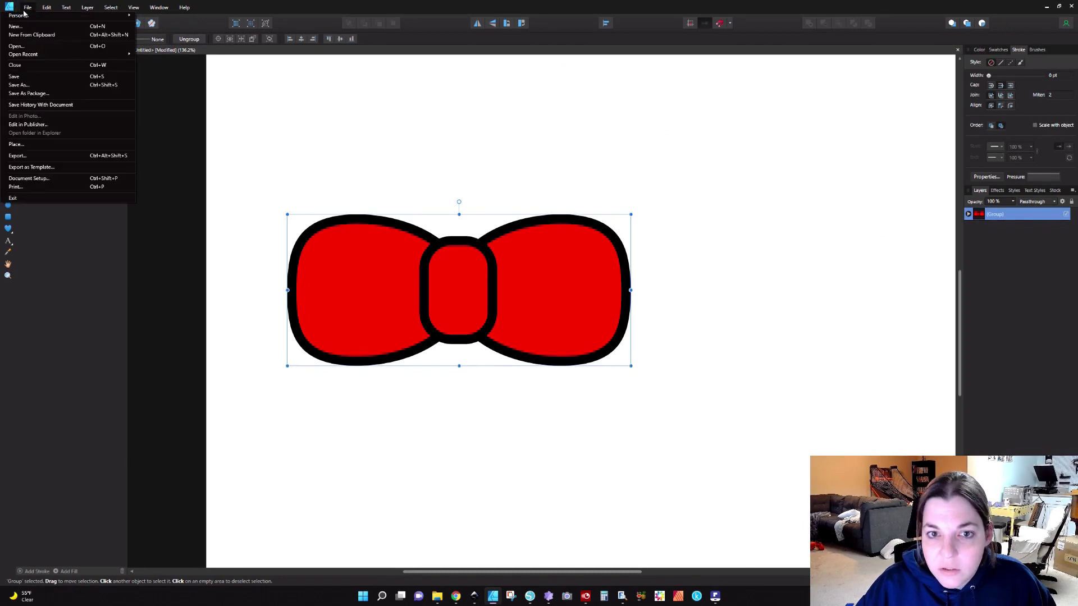
left_click(27, 156)
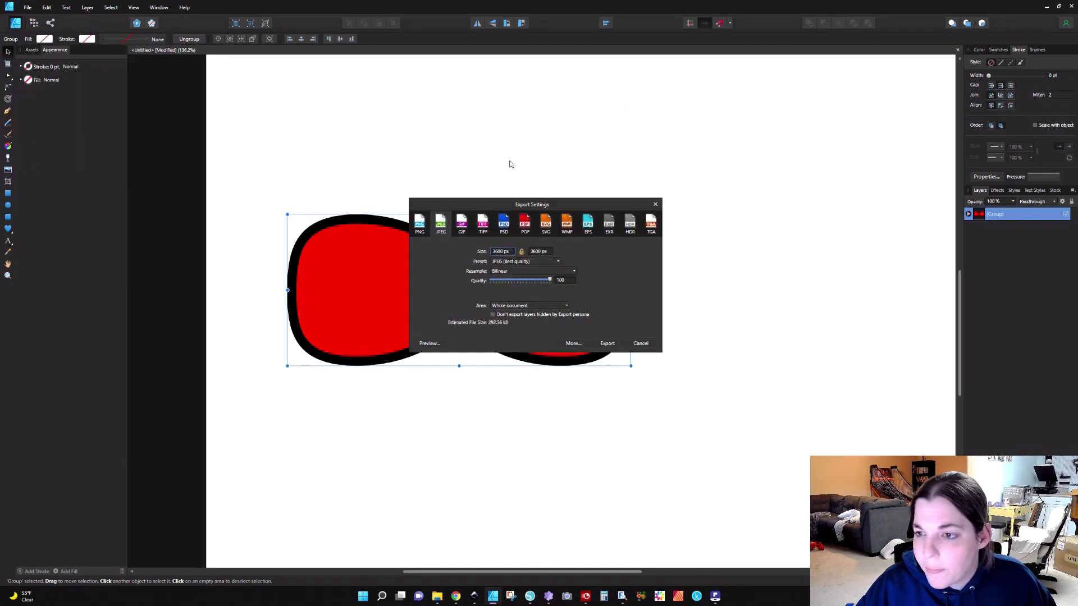
left_click(546, 225)
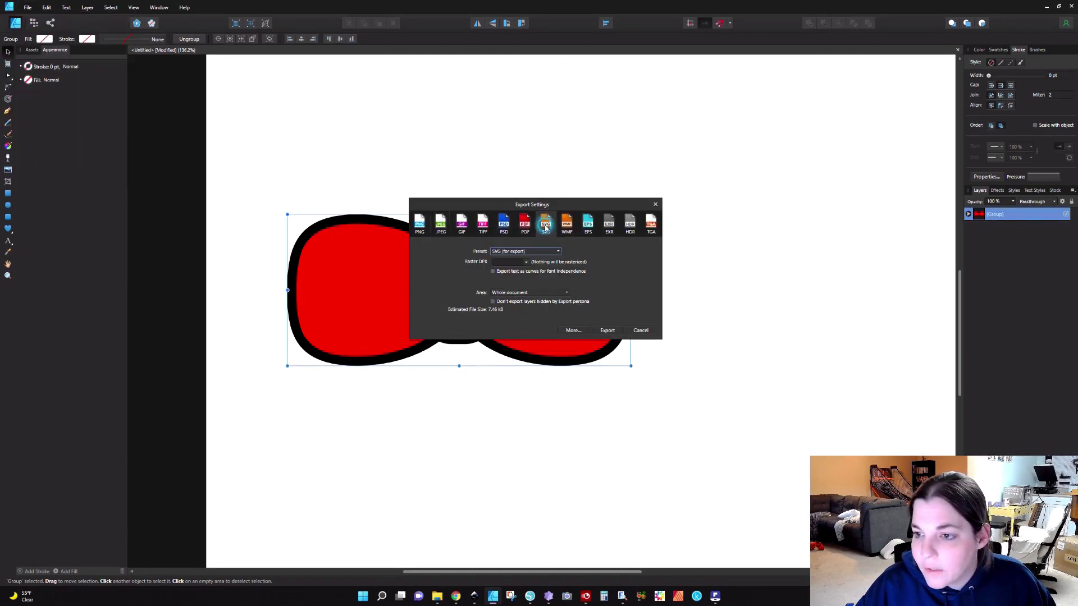
left_click(539, 253)
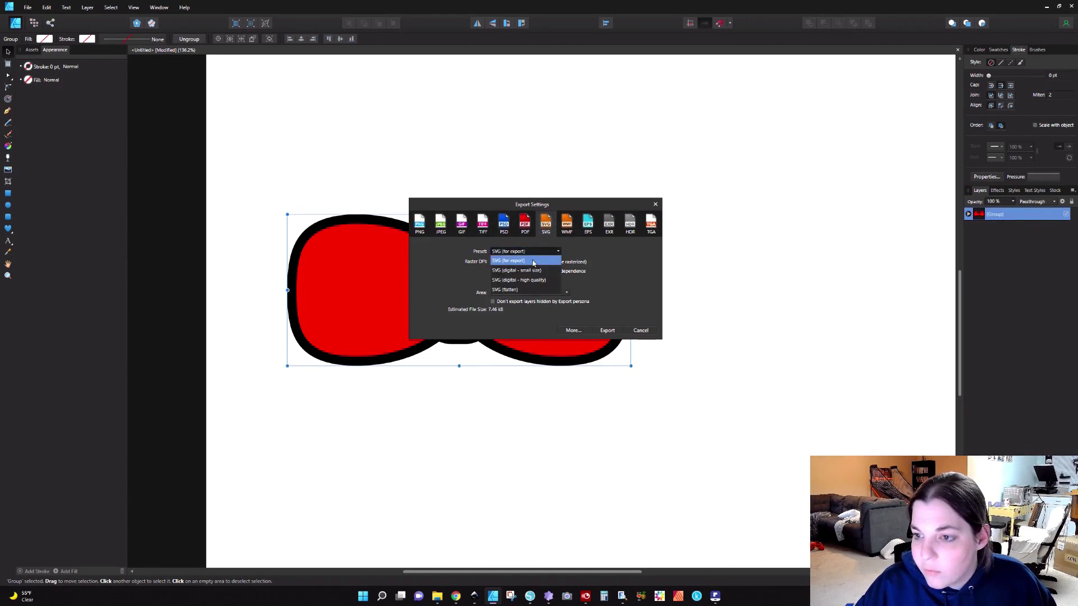
left_click(533, 262)
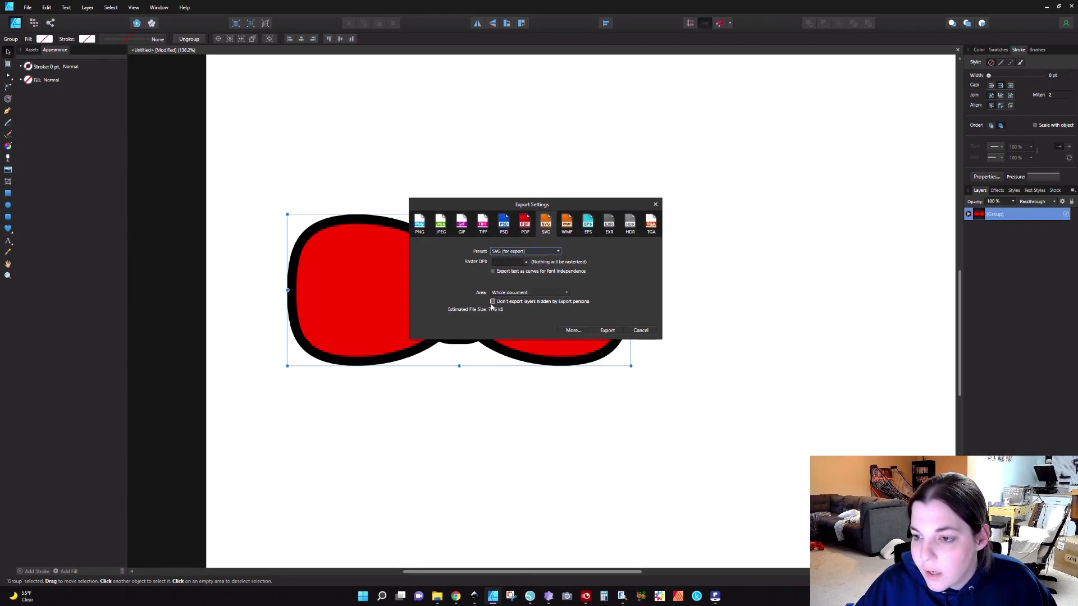
left_click(607, 331)
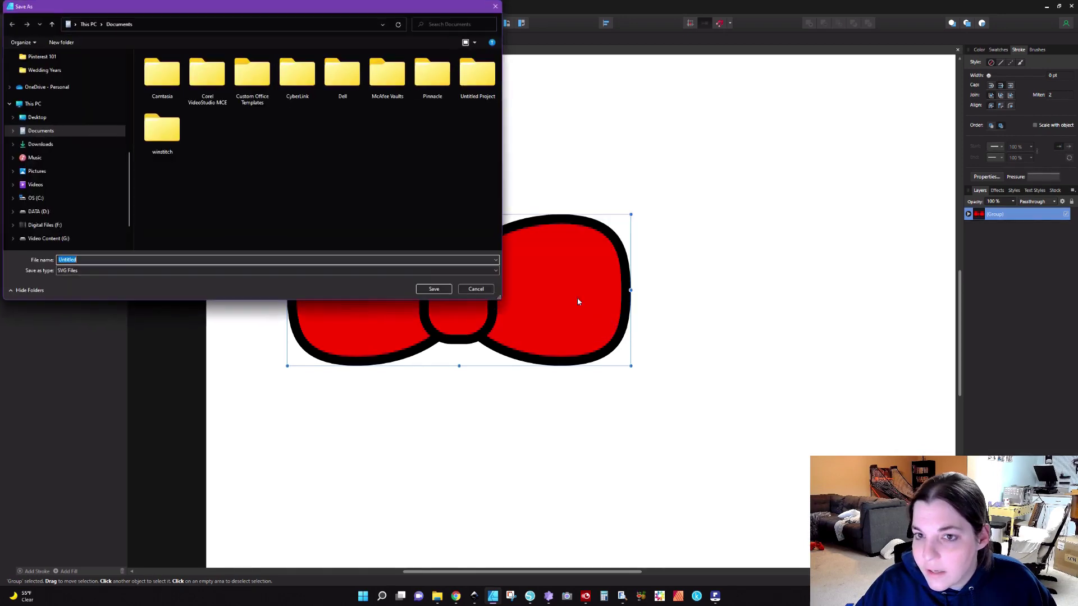
left_click(66, 117)
double_click(122, 260)
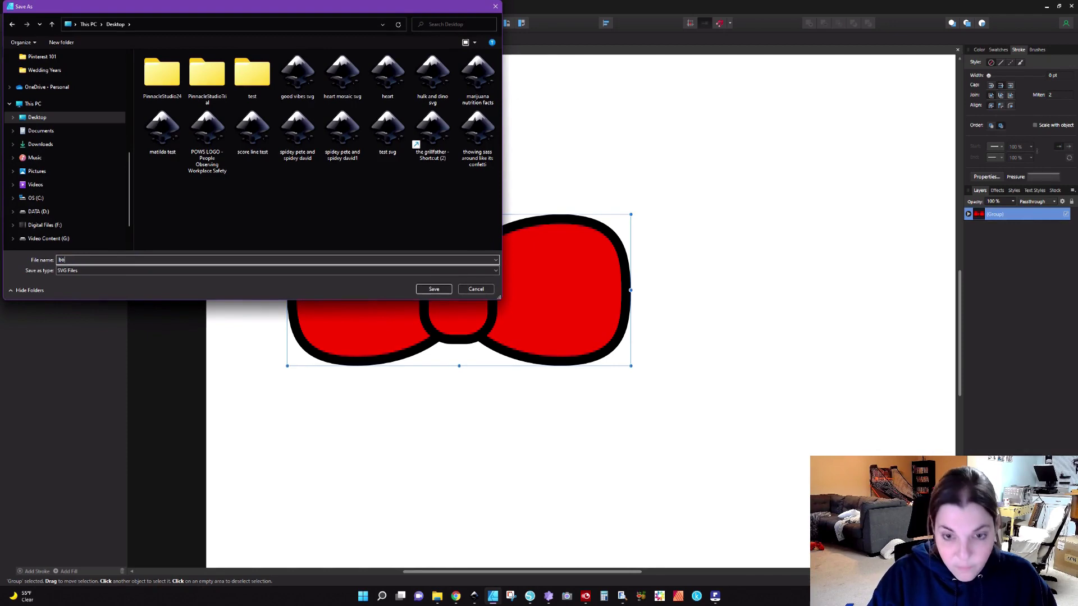
key("Return")
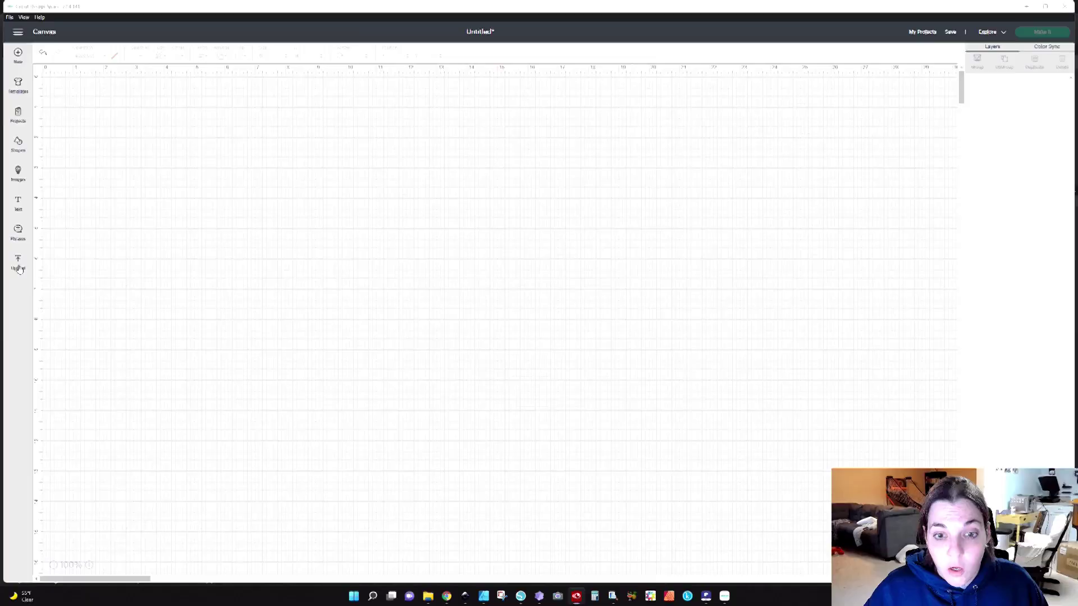
- Delete the old bow image from Recent Uploads
left_click(19, 263)
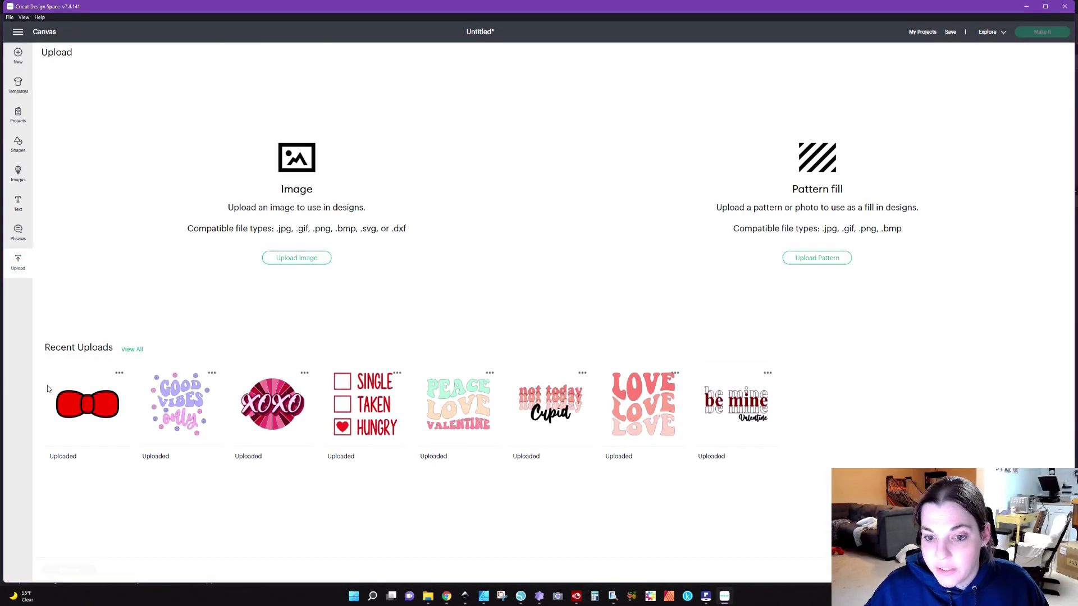
left_click(119, 372)
left_click(94, 411)
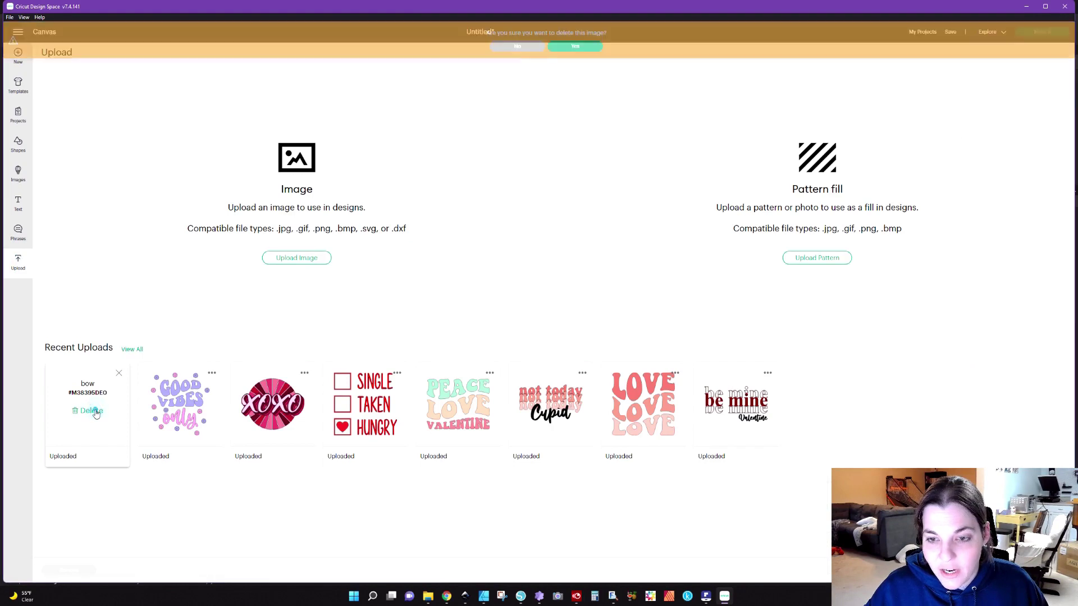
left_click(573, 45)
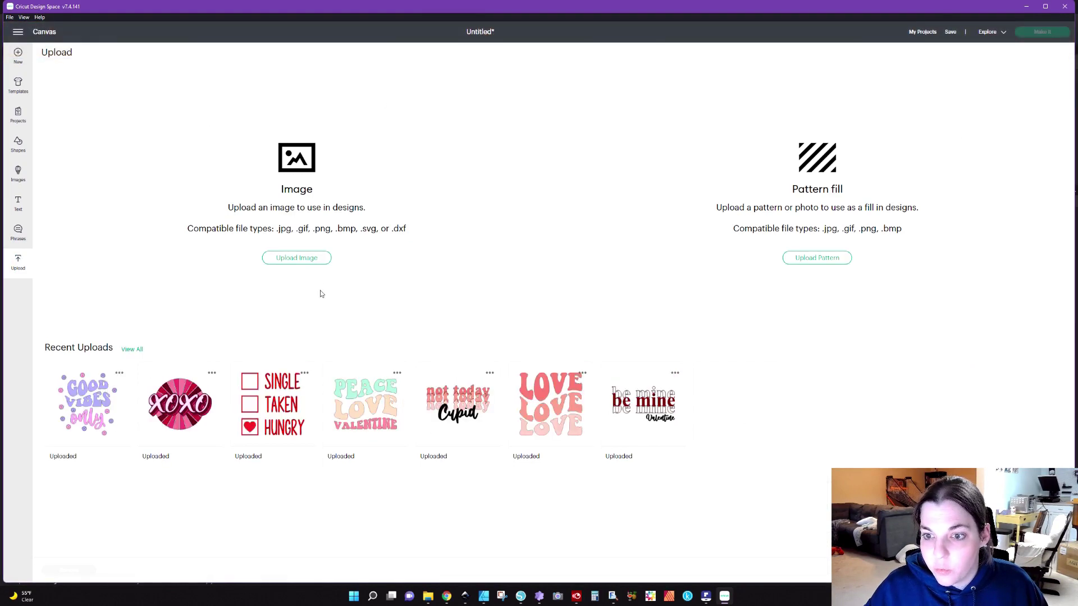
- Upload the exported bow SVG despite the clipping-path warning and add it to the canvas
left_click(311, 258)
left_click(540, 297)
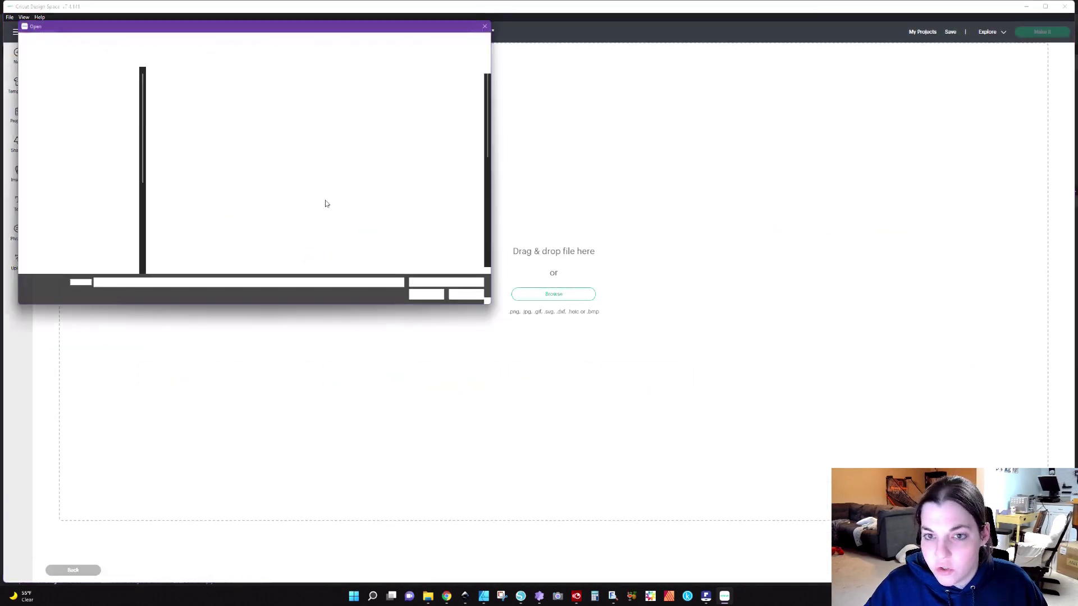
double_click(417, 194)
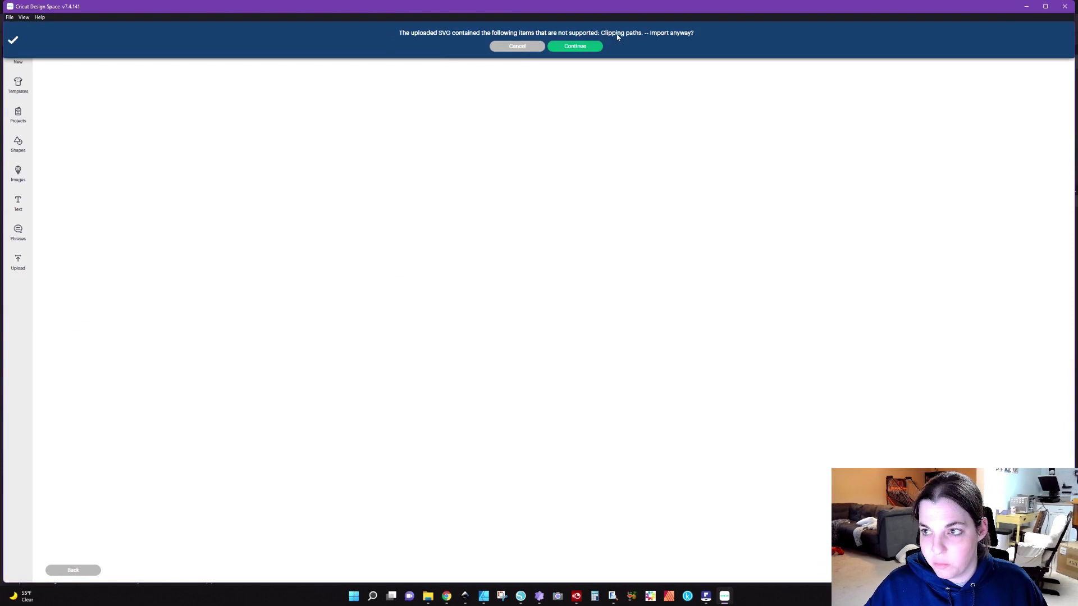
left_click(574, 47)
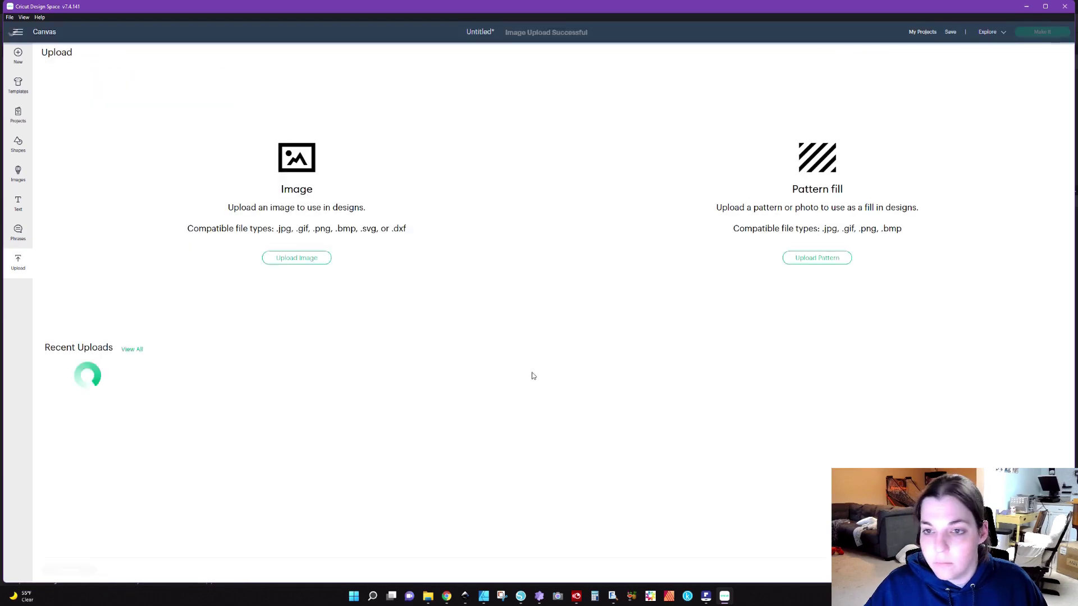
left_click(87, 397)
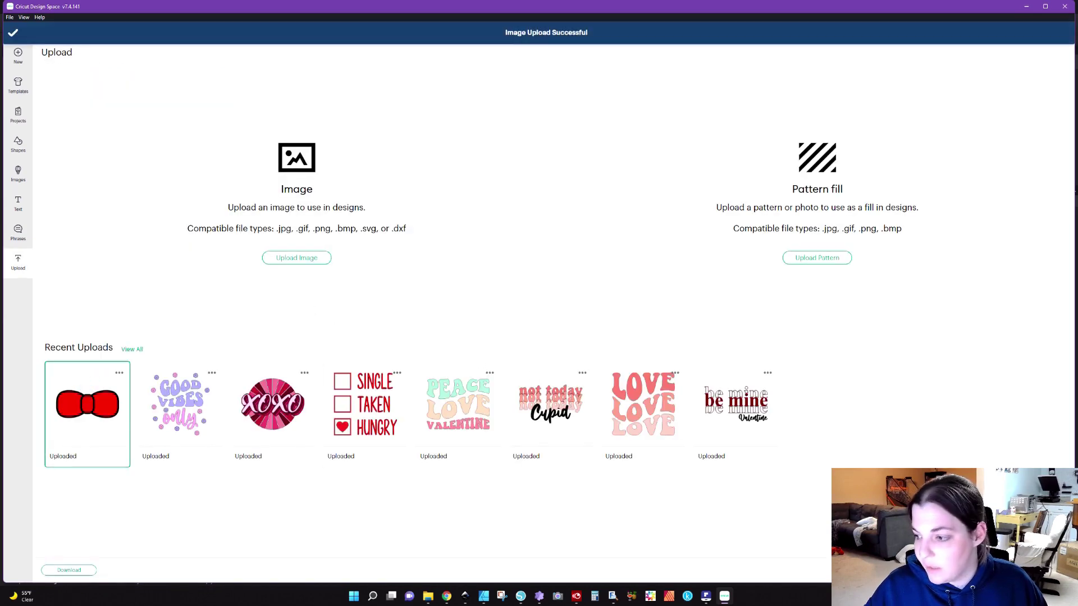
left_click(1027, 570)
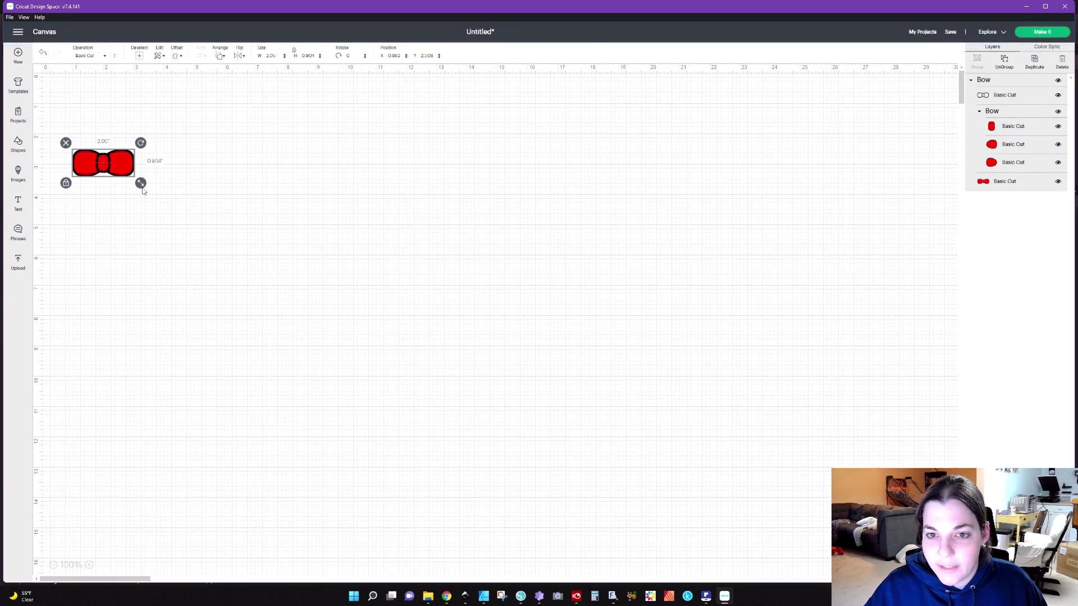
- Enlarge the bow to about 8 inches wide and check each of its layers
left_click_drag(148, 191, 328, 271)
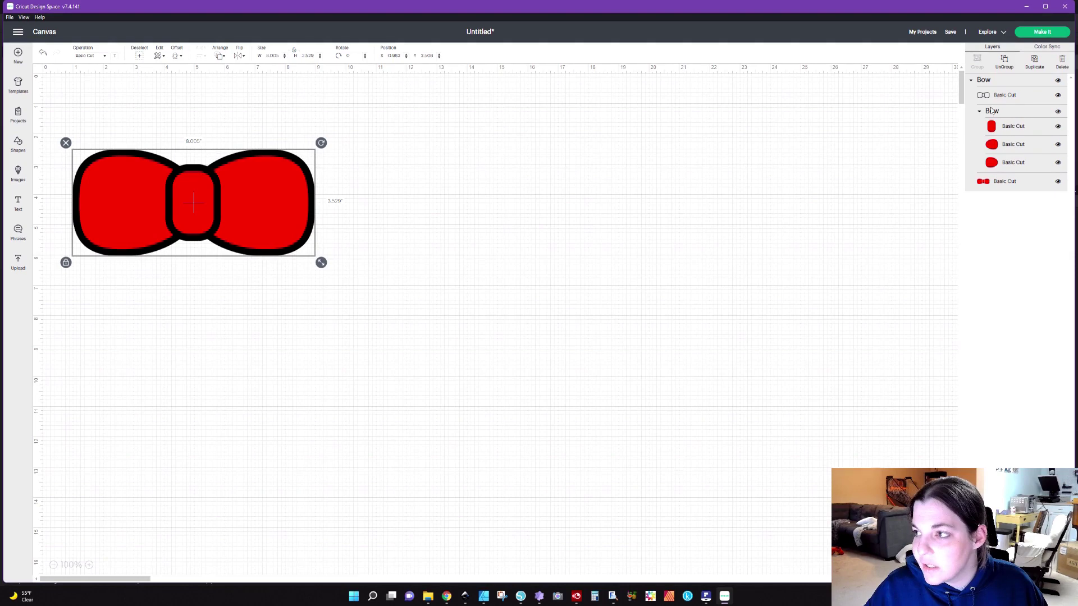
left_click(1012, 97)
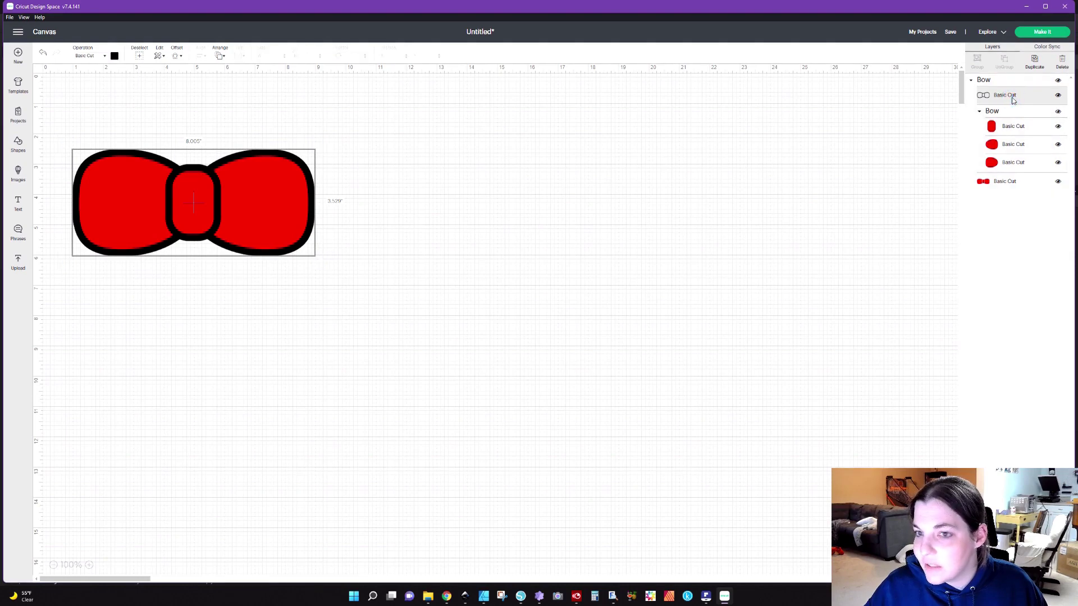
left_click(1009, 163)
left_click(1007, 144)
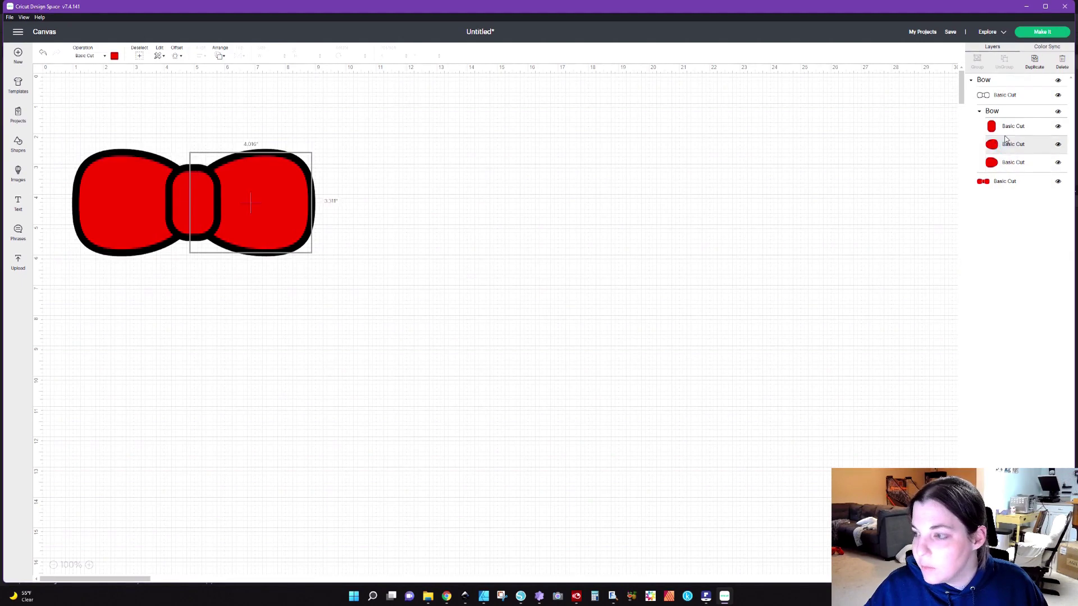
left_click(1005, 128)
left_click(1009, 183)
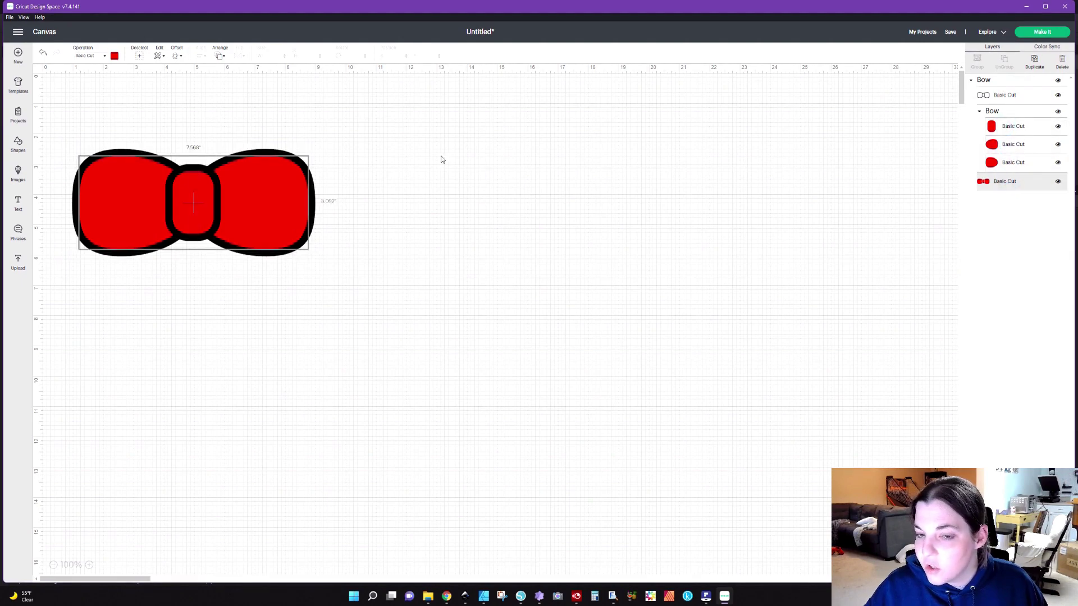
left_click(1012, 172)
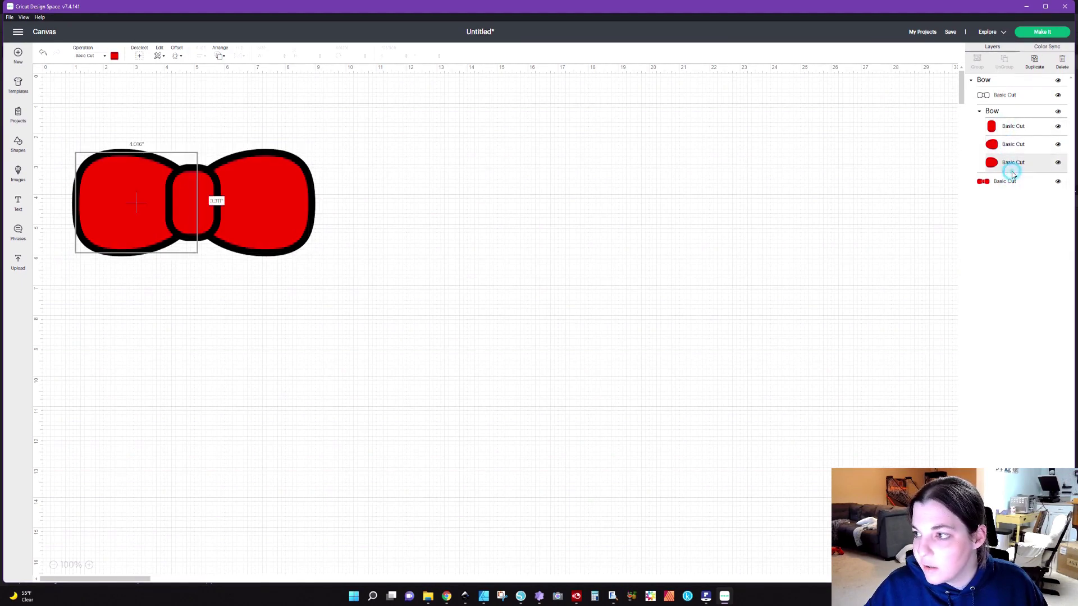
- Nudge the bow up and right, then ungroup it into separate Bow groups
left_click_drag(144, 218, 170, 174)
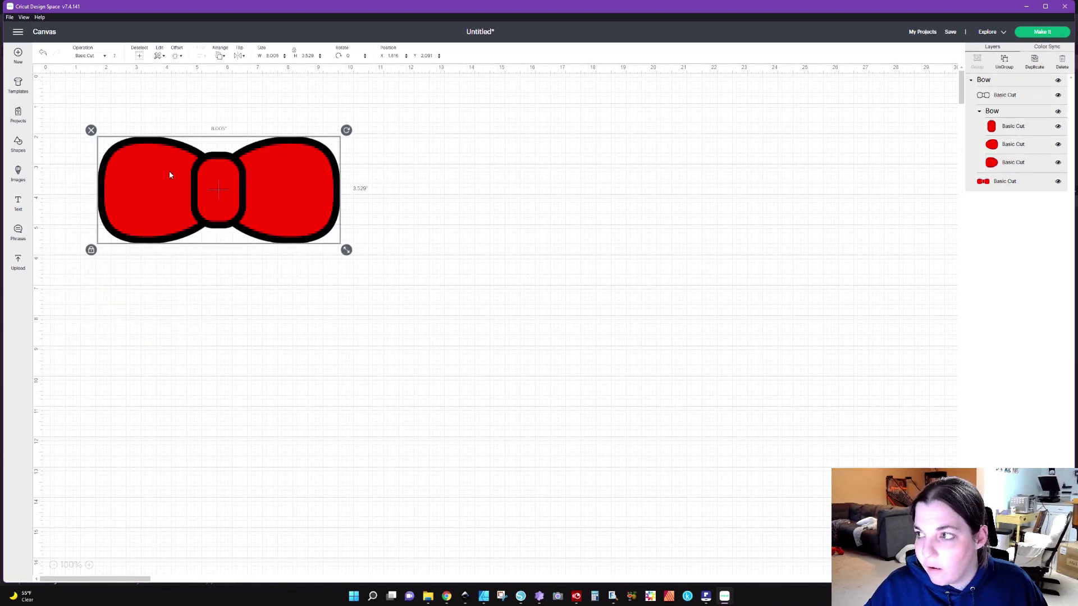
left_click(1004, 63)
left_click(619, 274)
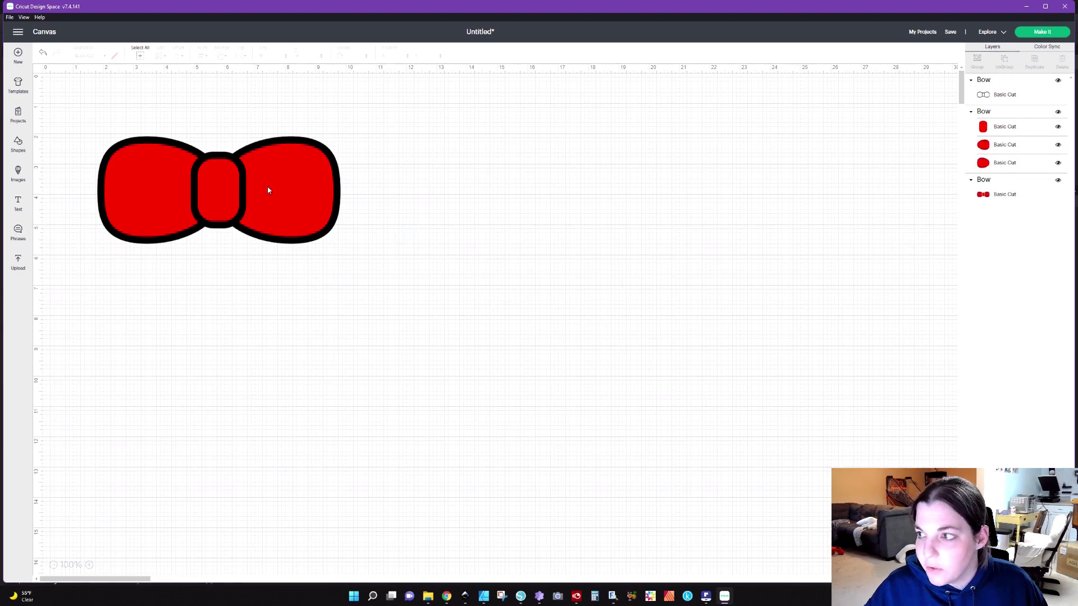
left_click_drag(272, 185, 509, 249)
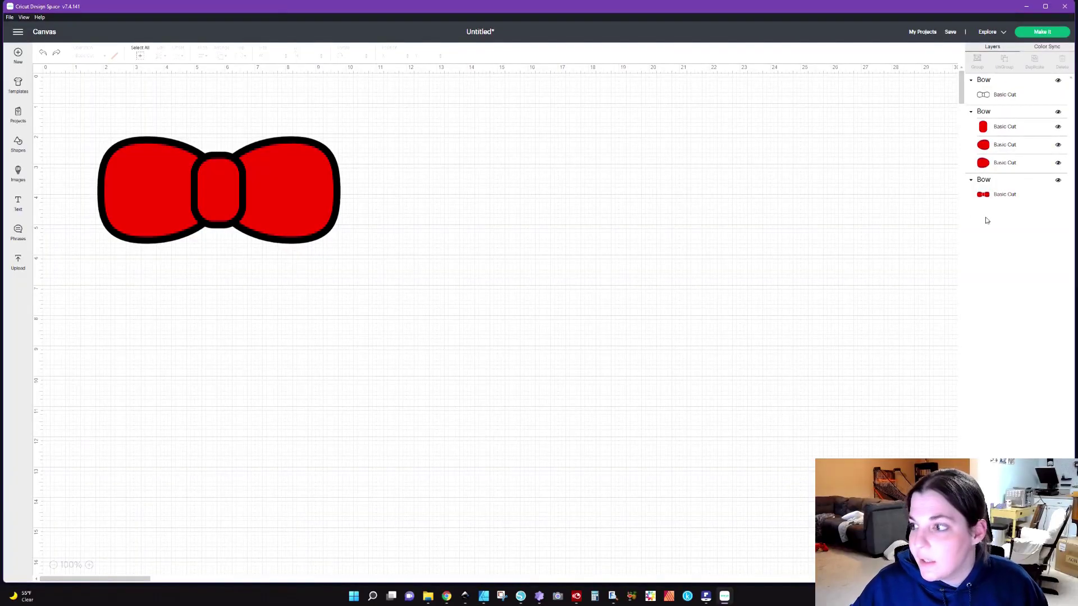
- Delete the loose red centre and both wing pieces, then send the design to Make It
left_click(1010, 132)
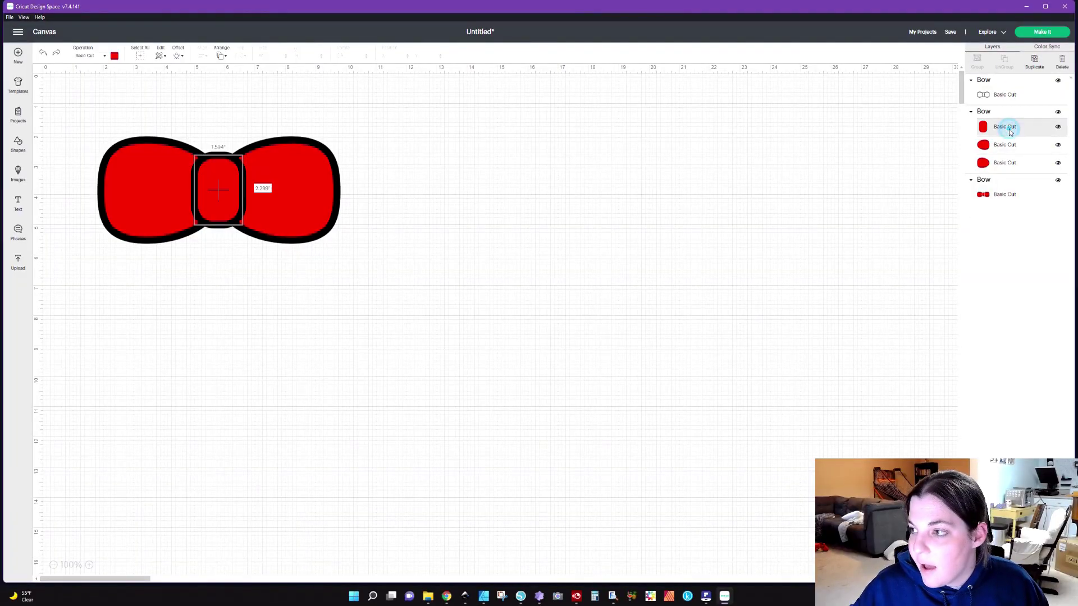
left_click(1009, 147)
left_click(1008, 132)
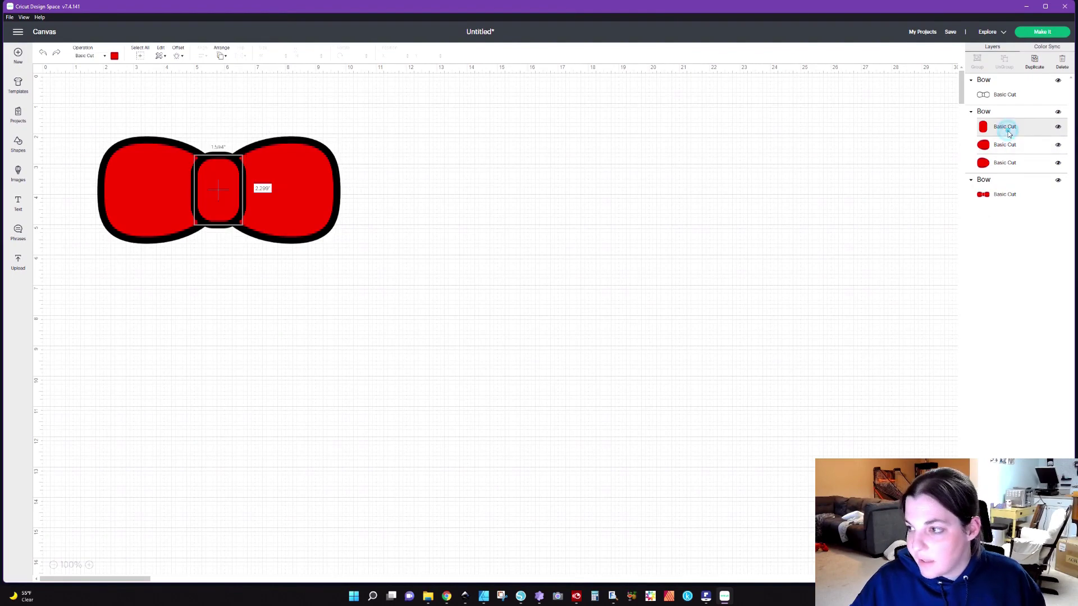
key("Delete")
left_click(1009, 133)
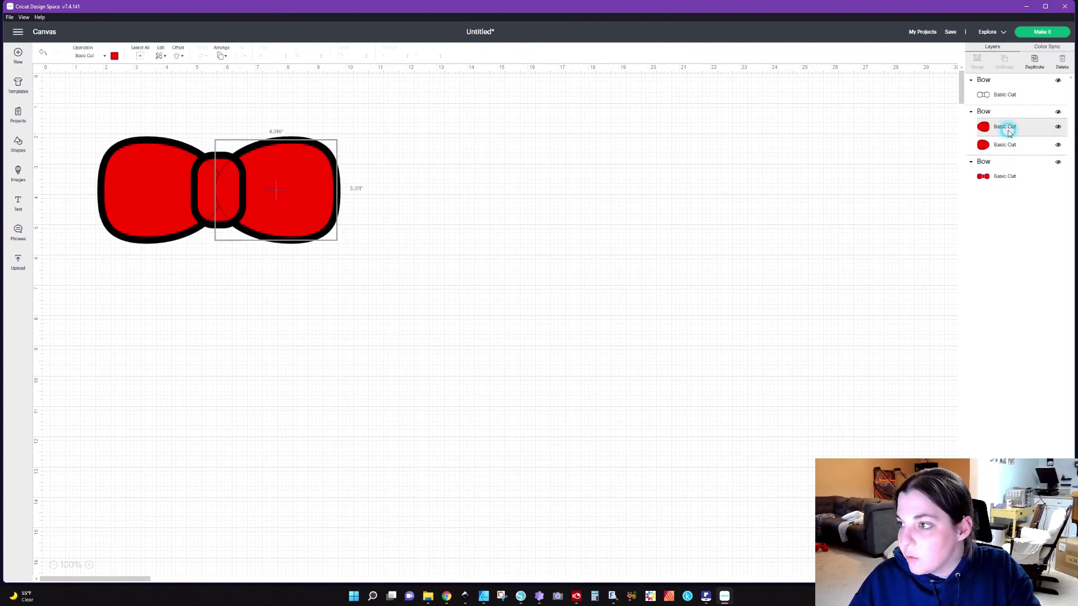
key("Delete")
left_click(1008, 133)
key("Delete")
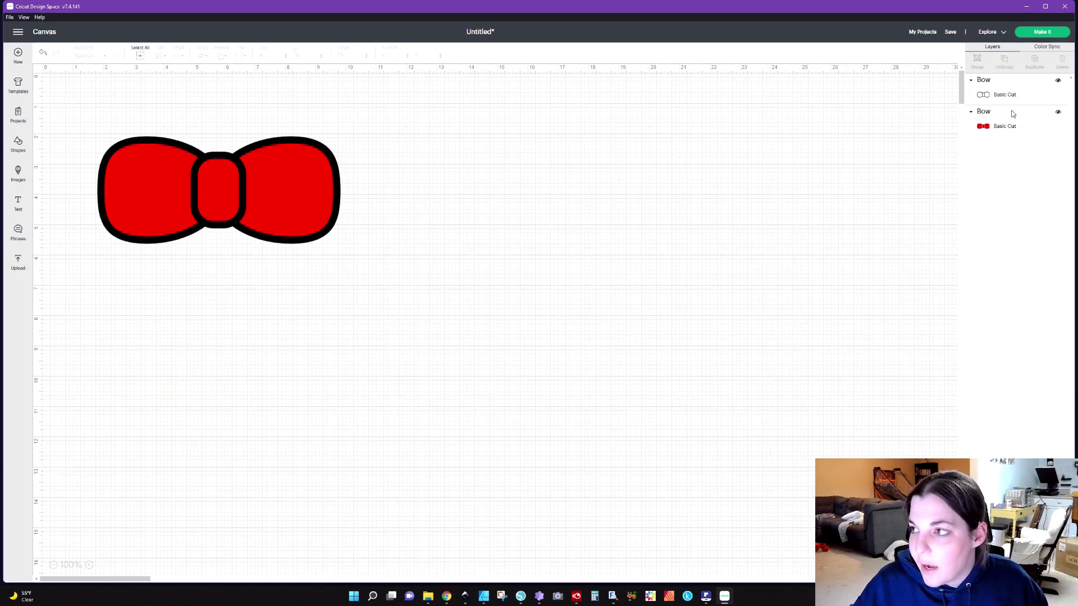
left_click(1027, 32)
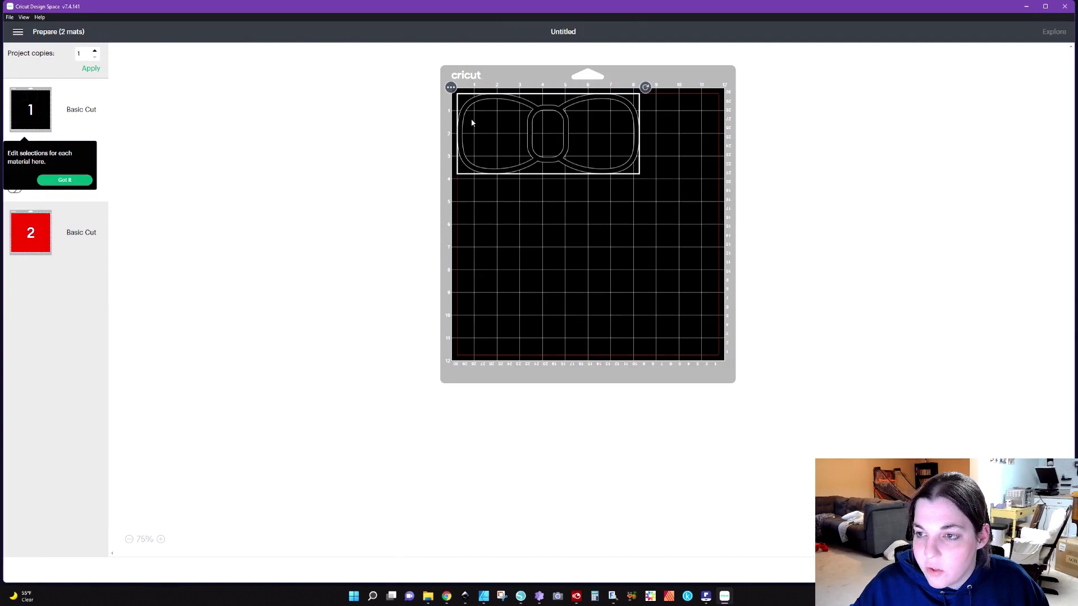
- Preview the red mat 2 layout, then return to the black mat 1
left_click(54, 246)
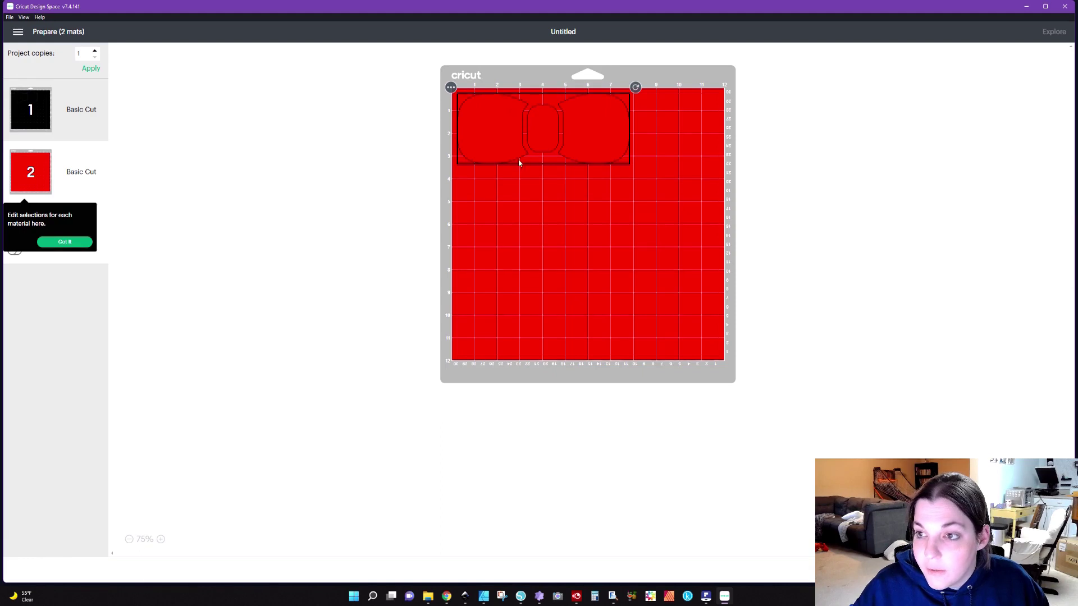
left_click(31, 112)
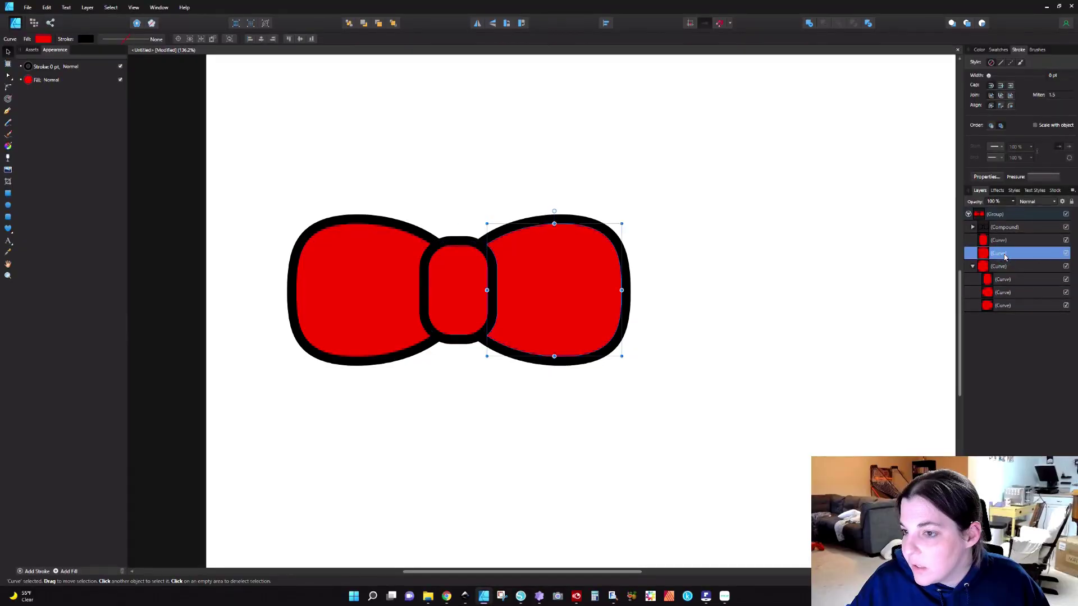
- Delete the extra knot curve and the leftover duplicate curve from the bow group
left_click(1003, 241)
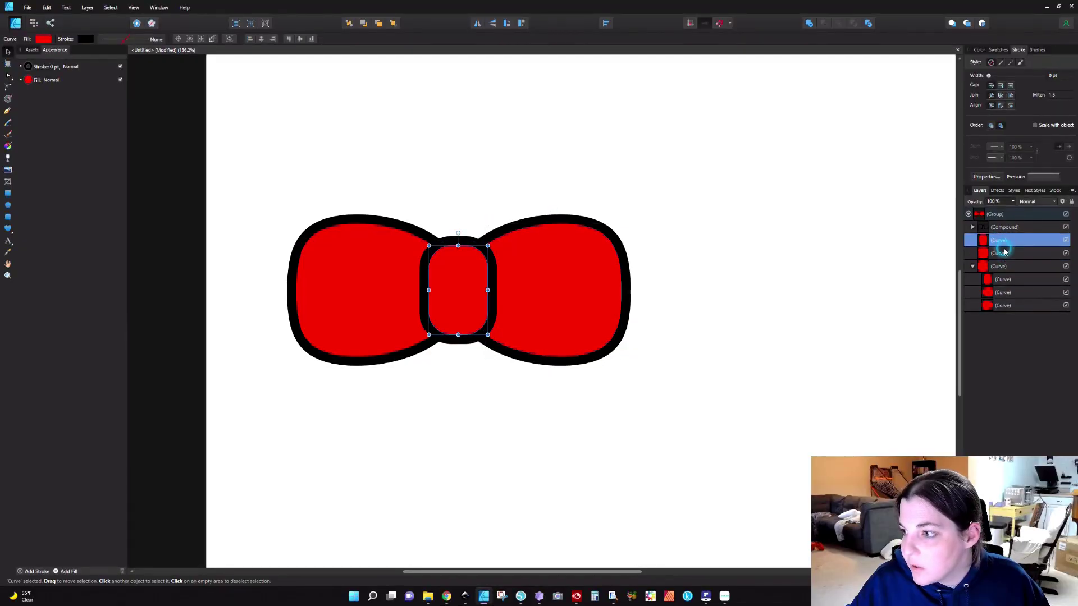
left_click(1005, 253)
left_click(1007, 268)
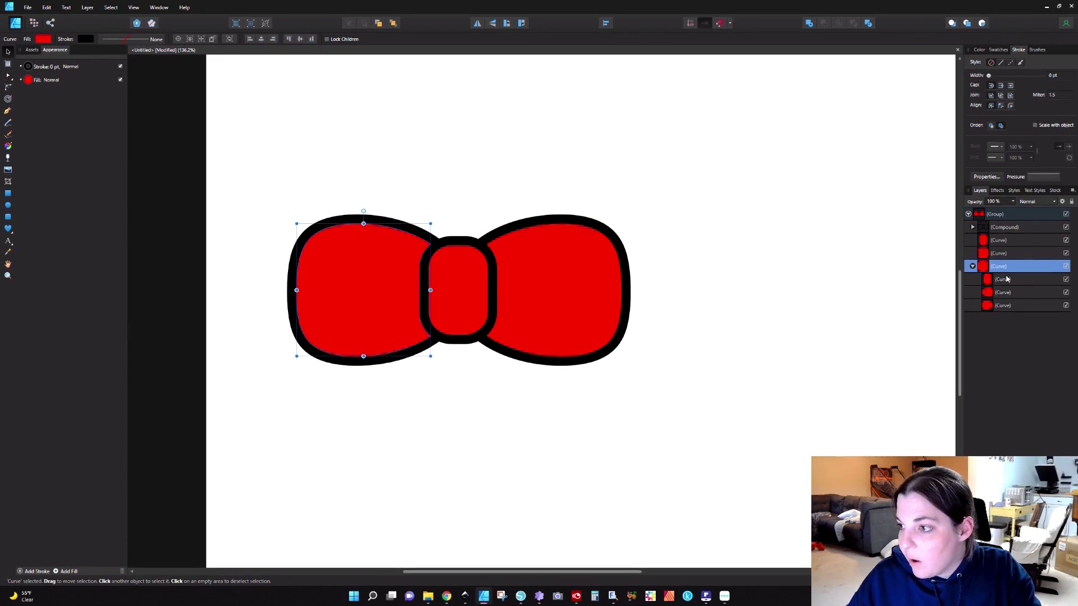
left_click(1006, 279)
key("Delete")
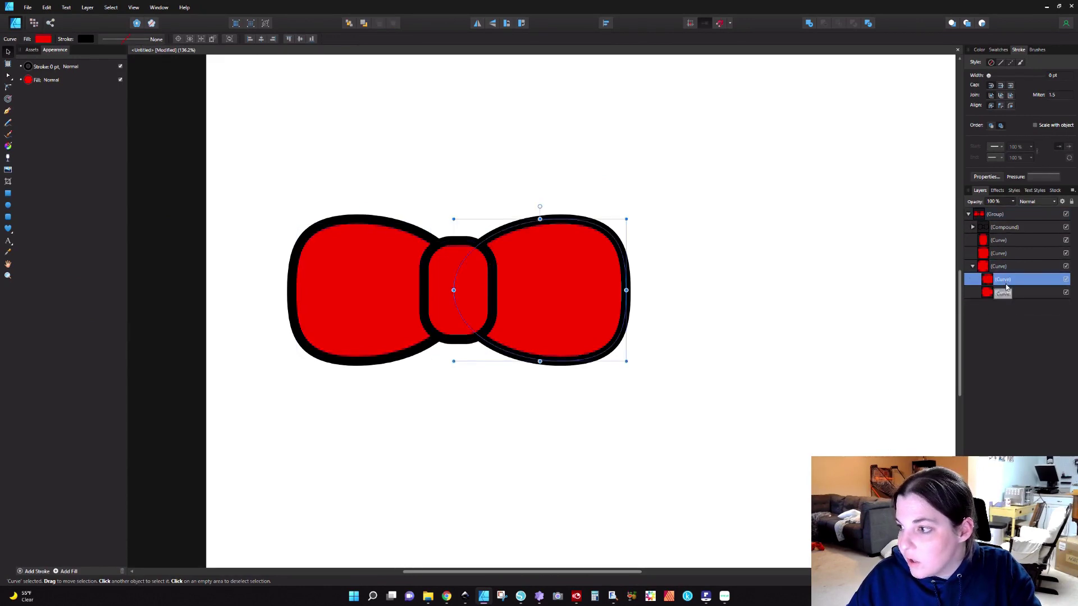
key("Delete")
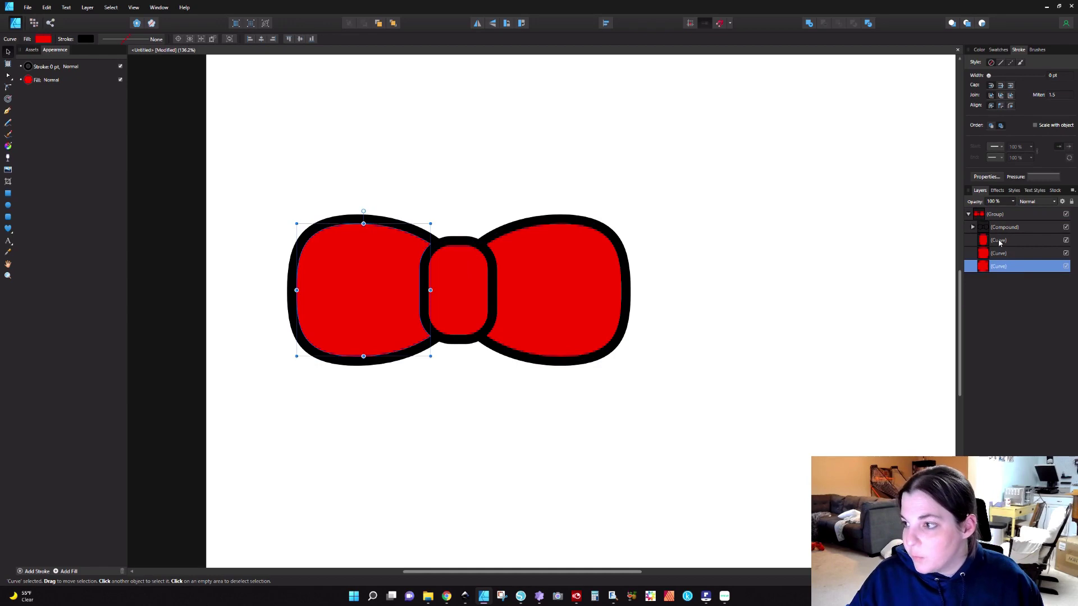
- Group the three red fill pieces (right, centre, left) and shift the bow up-right
left_click(524, 293)
left_click(458, 290, "shift")
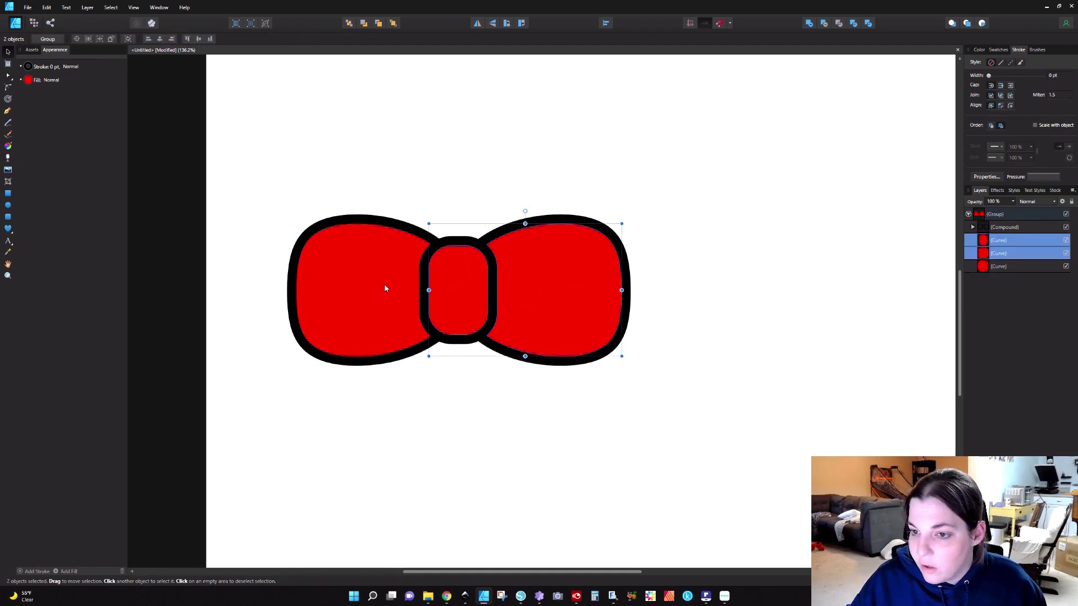
left_click(385, 288, "shift")
key("ctrl+g")
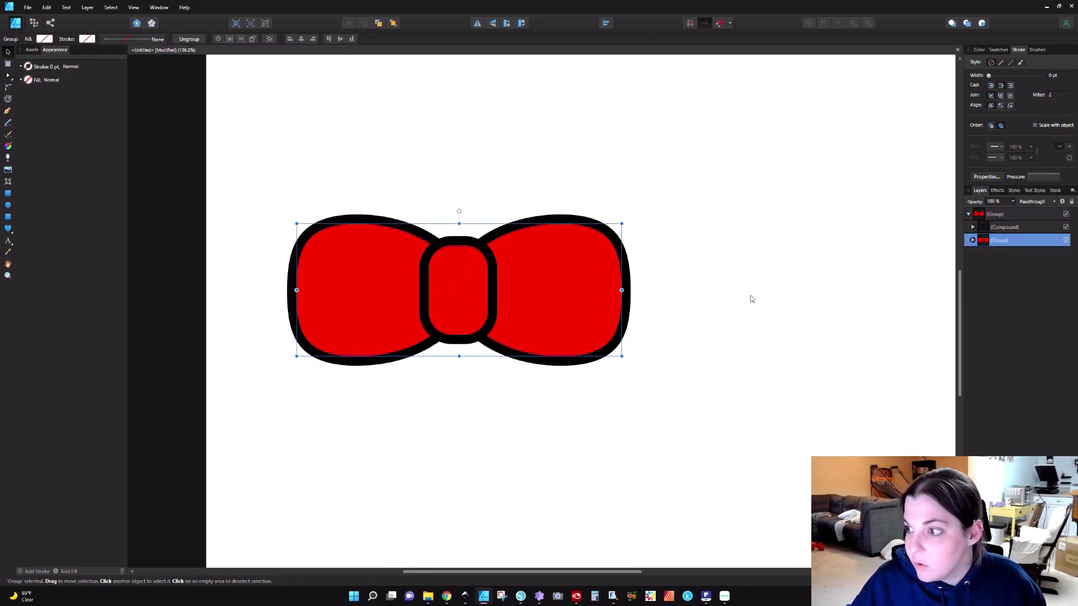
left_click(750, 297)
left_click_drag(580, 320, 602, 255)
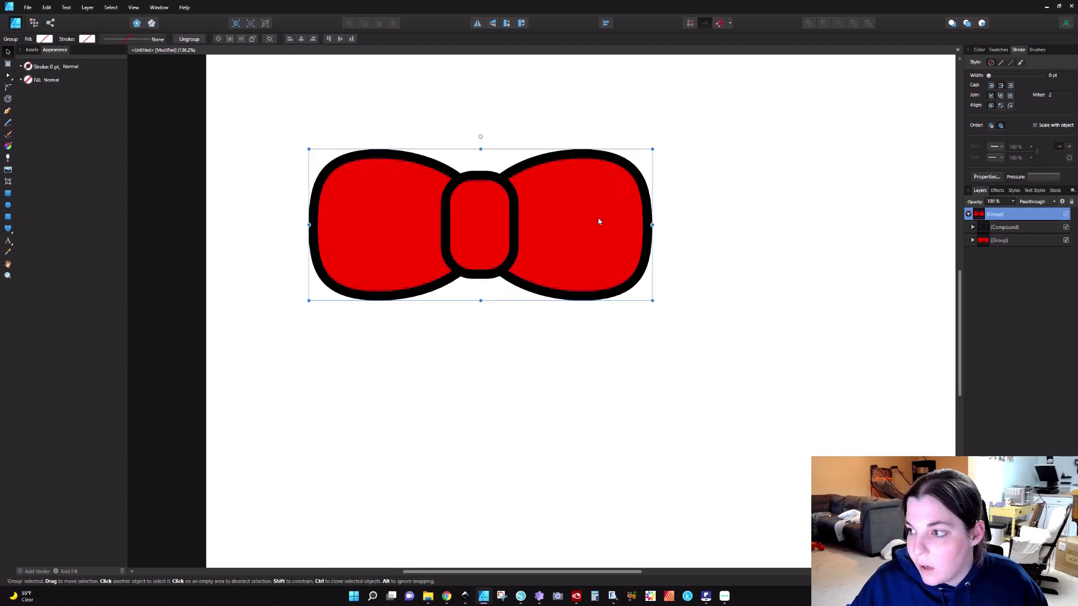
- Ungroup the outer bow group, then regroup the red fill and black outline together
right_click(984, 218)
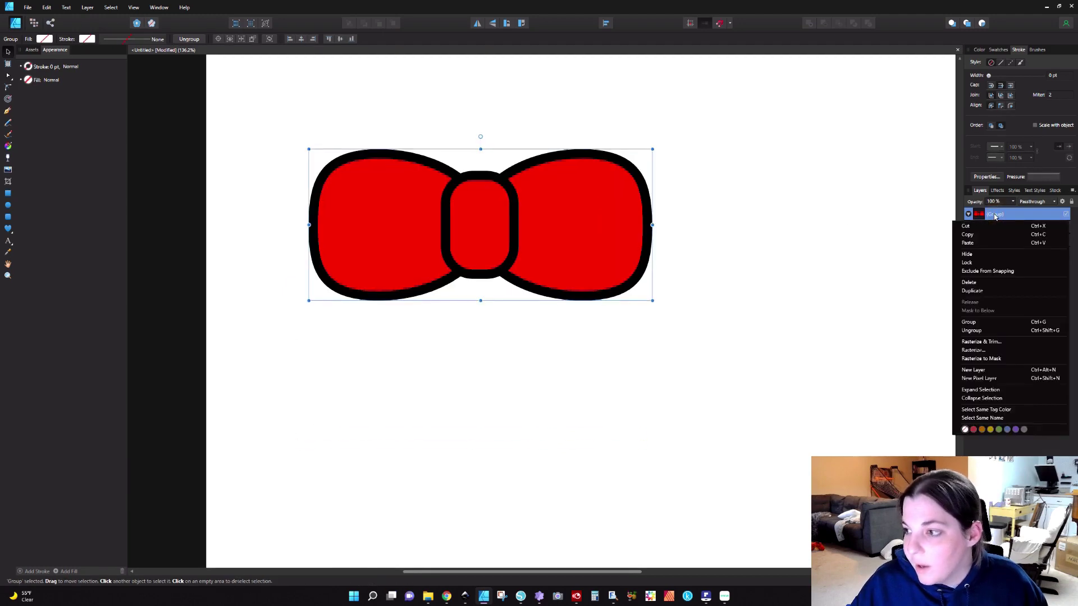
left_click(1000, 324)
left_click(776, 292)
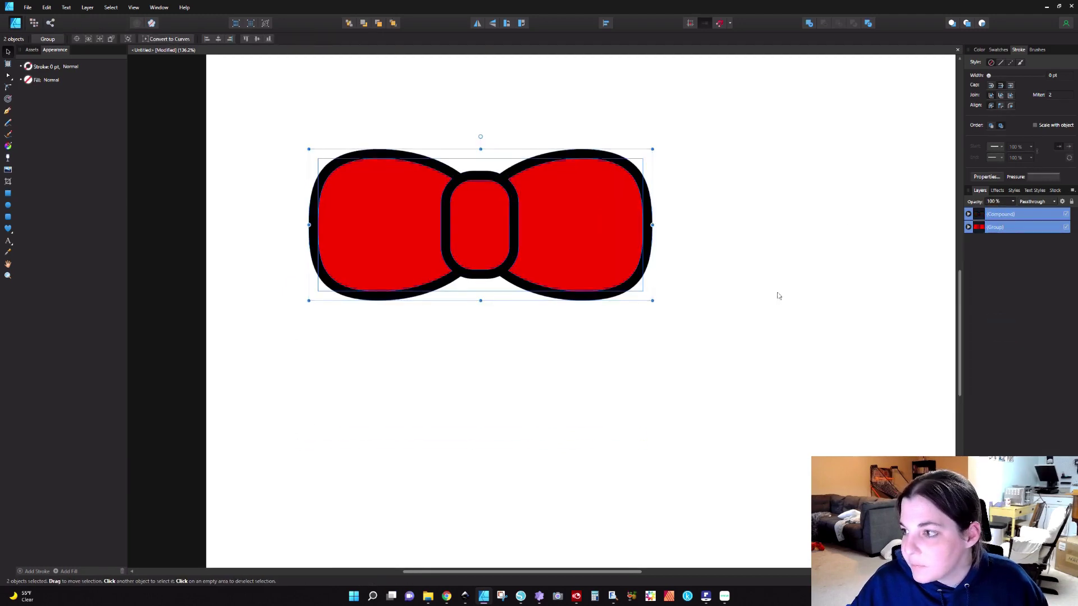
left_click_drag(556, 283, 556, 401)
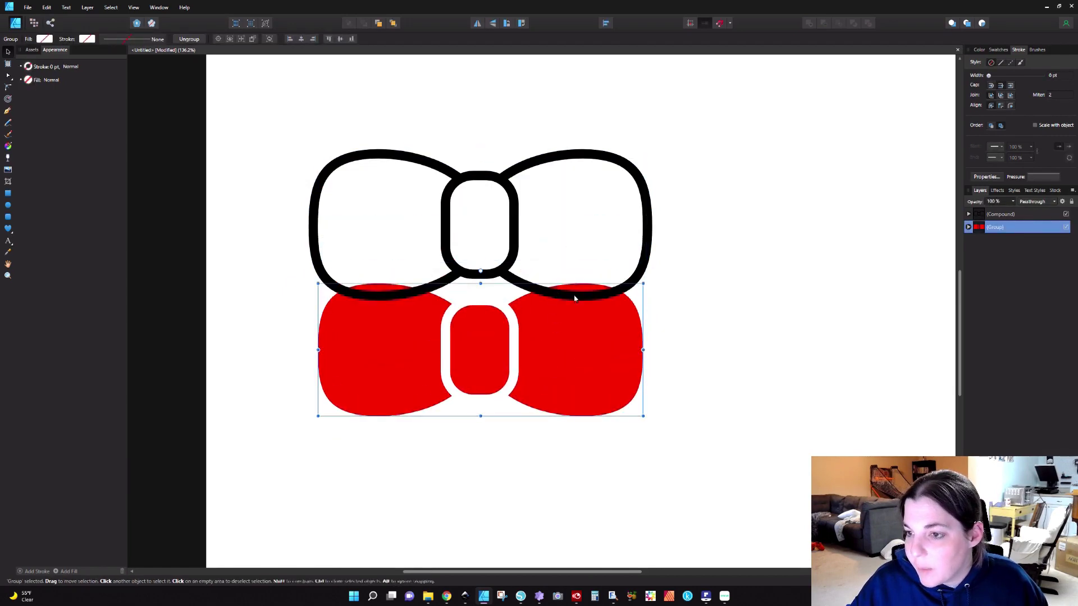
key("ctrl+z")
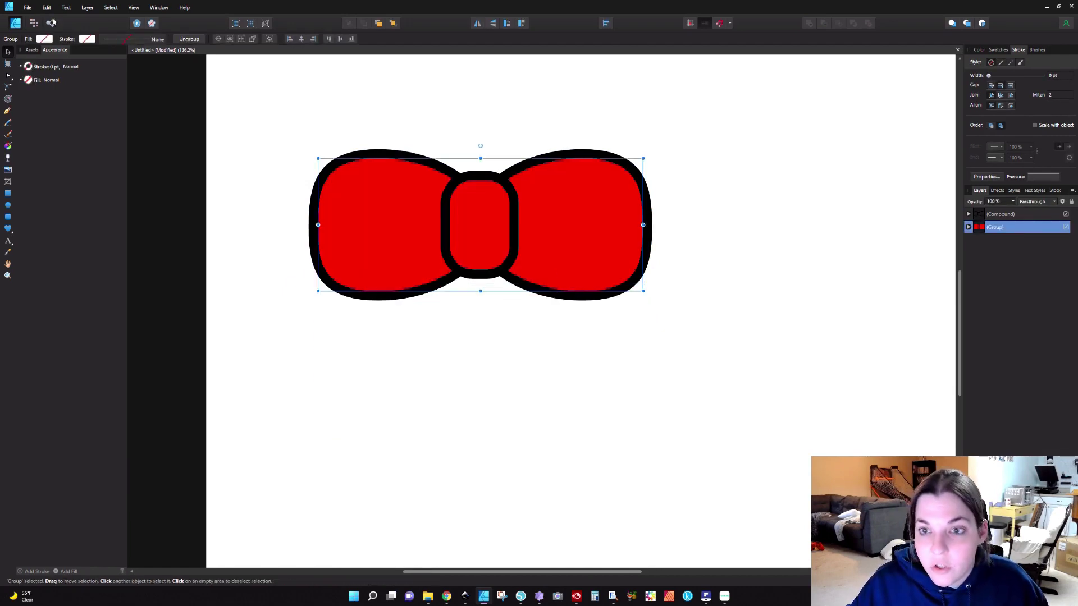
left_click_drag(252, 101, 842, 443)
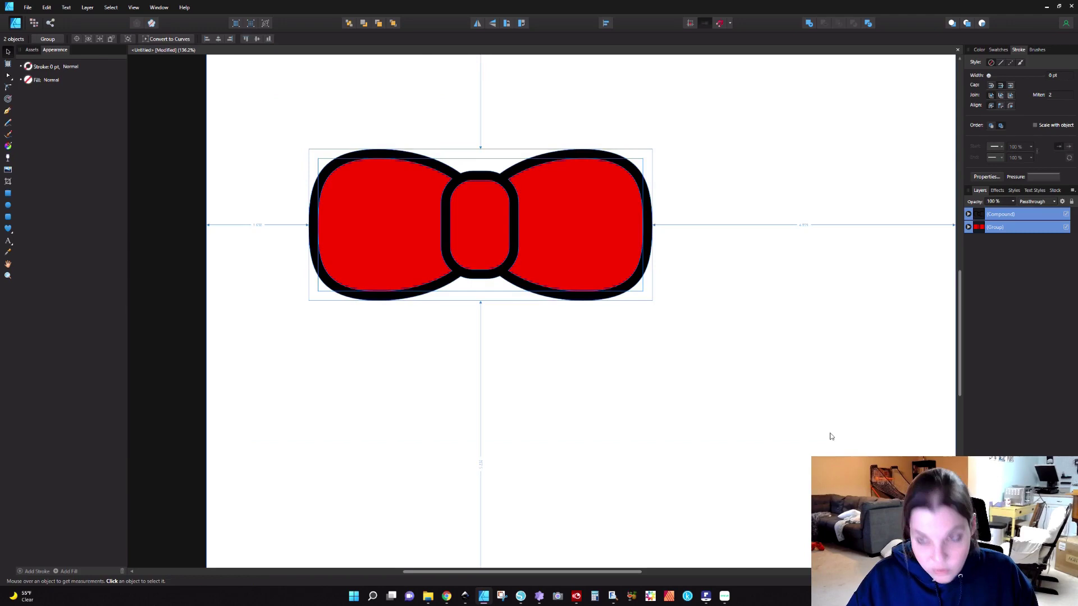
key("ctrl+g")
left_click(27, 8)
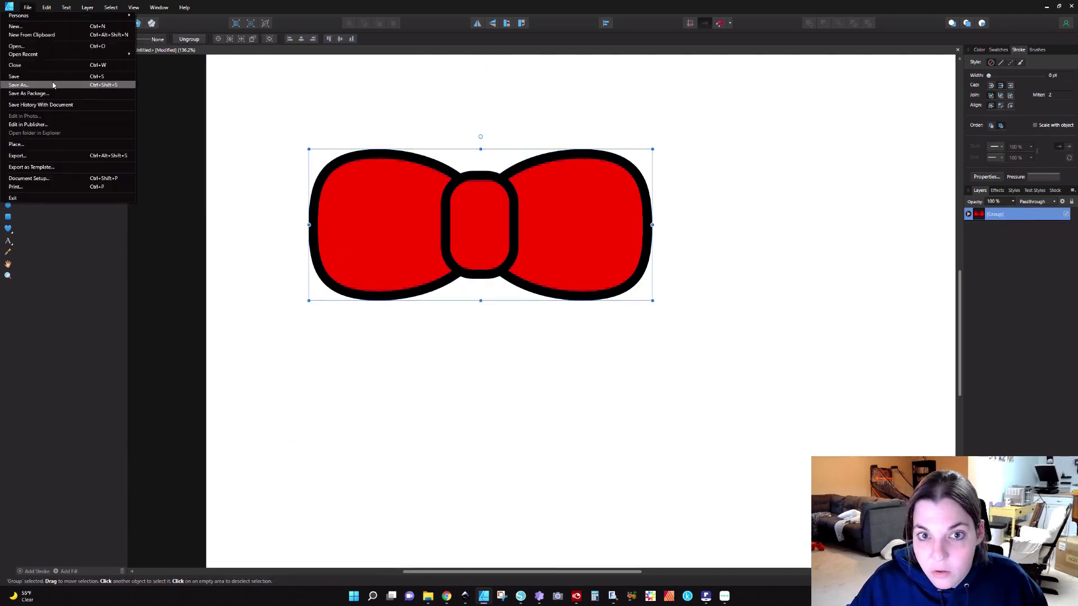
- Re-export the grouped bow as bow.svg and switch to Cricut Design Space
left_click(51, 156)
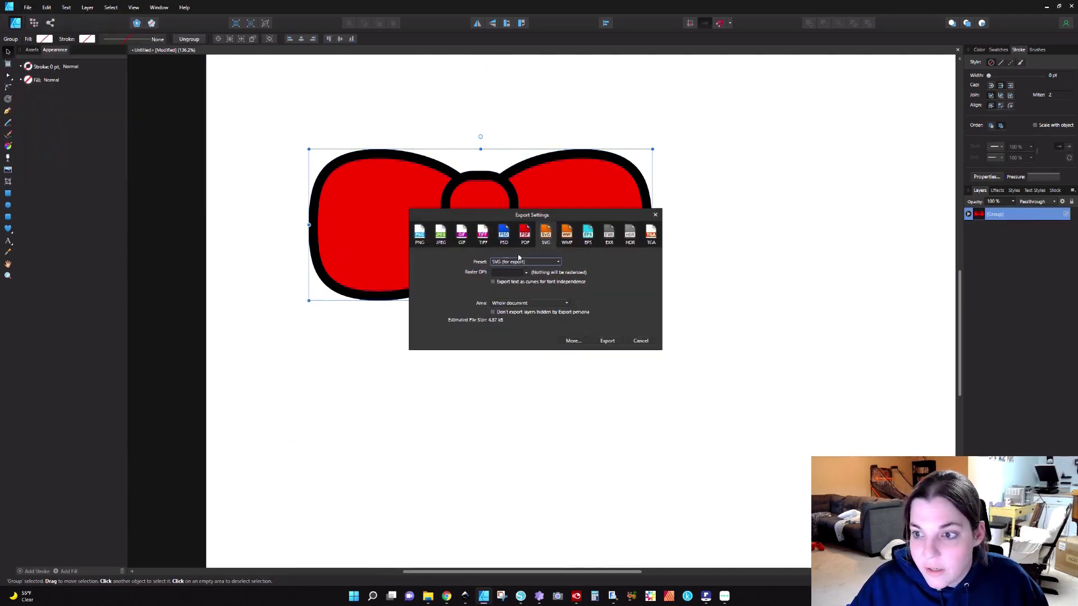
left_click(603, 340)
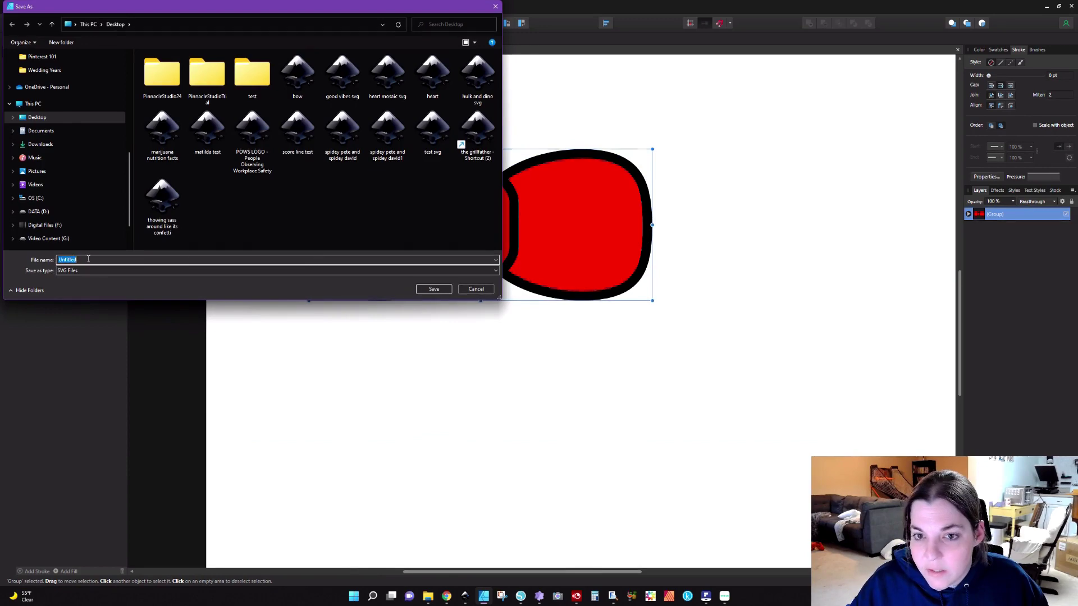
key("Return")
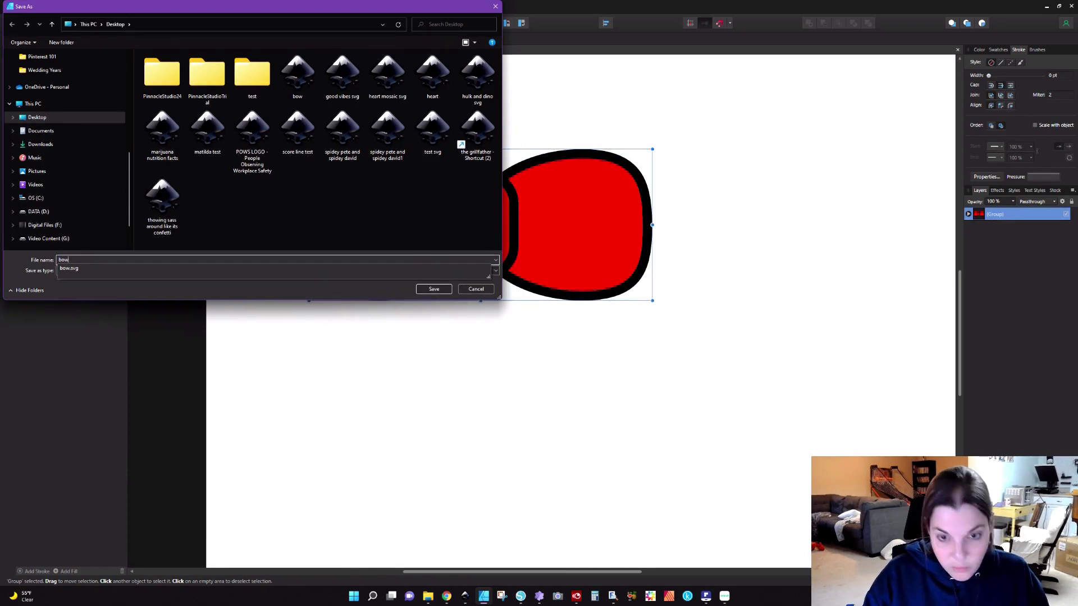
left_click(724, 596)
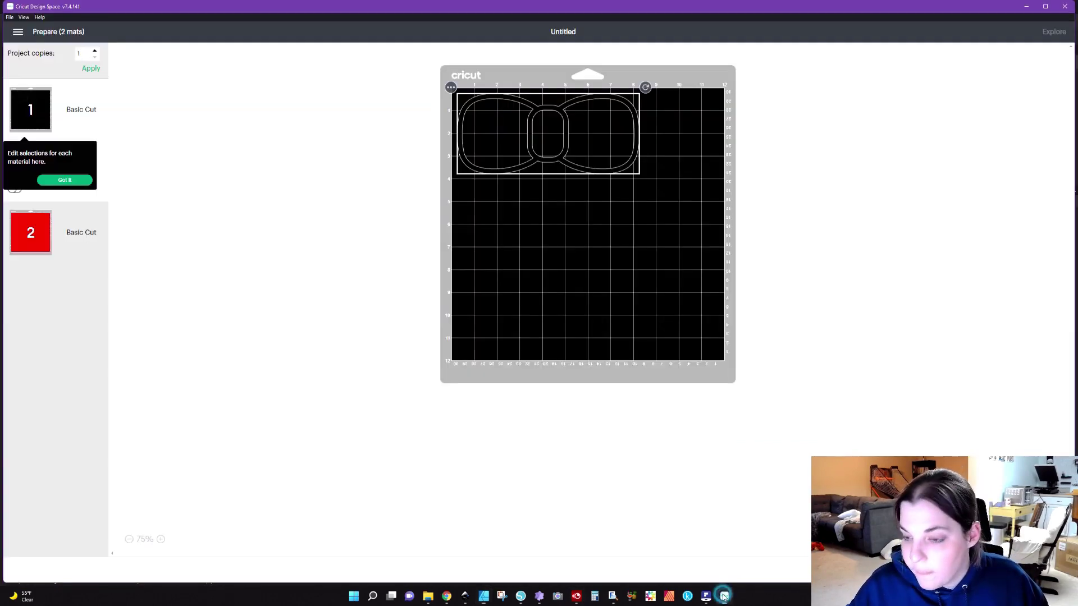
- Dismiss the material tips popup, return to the canvas and delete the old bow
left_click(60, 181)
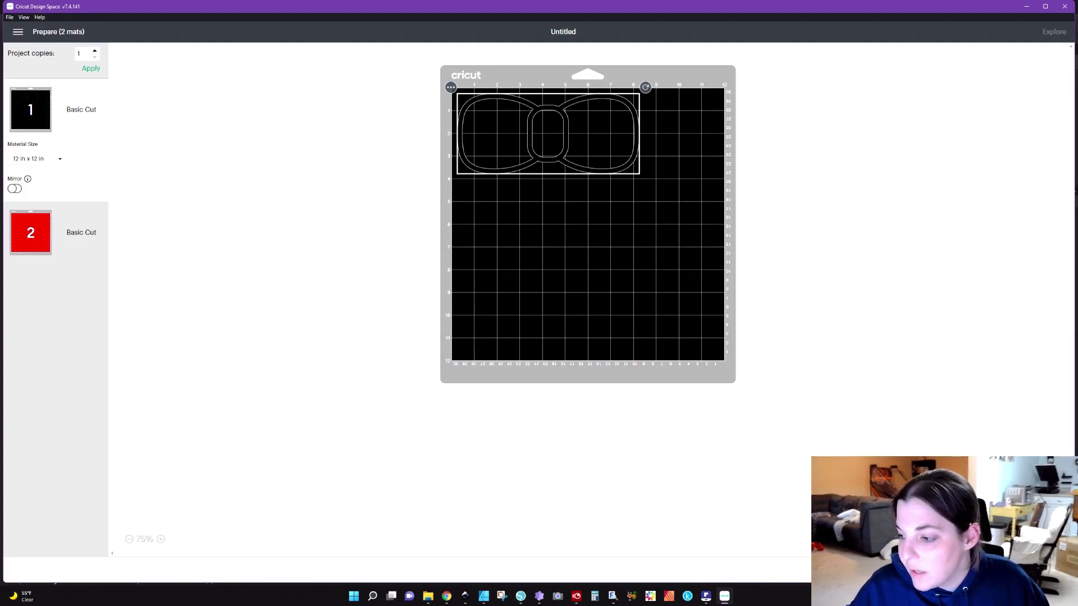
left_click(954, 567)
left_click_drag(67, 113, 508, 373)
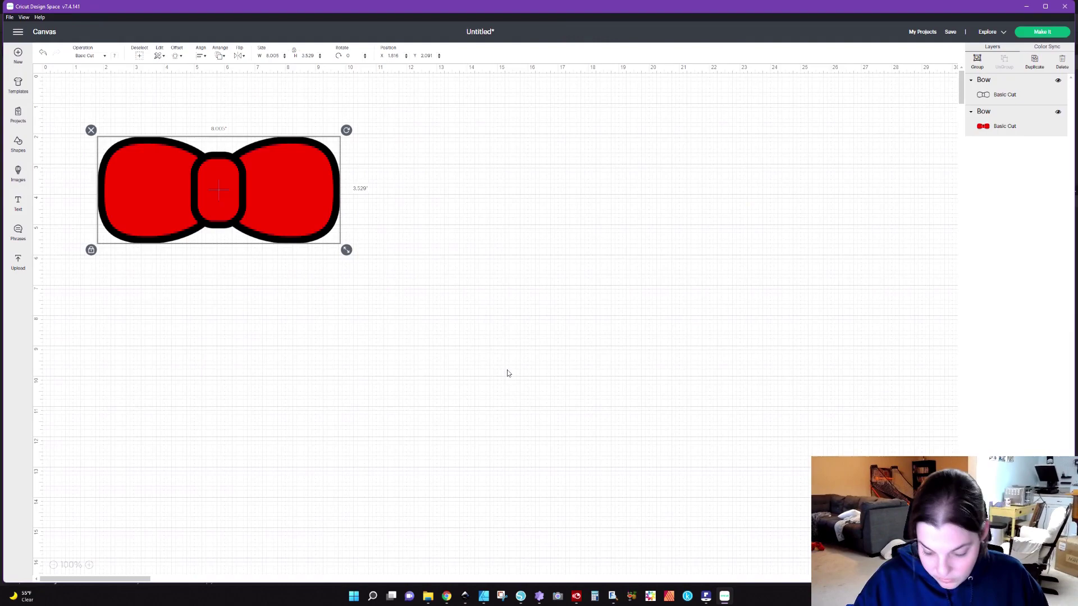
key("Delete")
- Upload the bow2 SVG and add it to the canvas
left_click(17, 261)
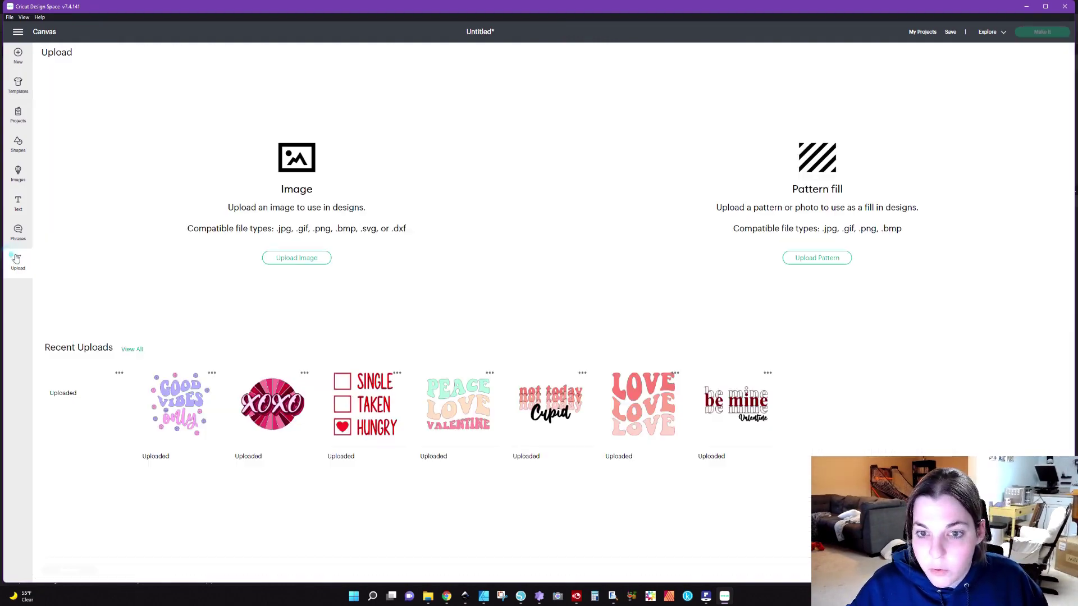
left_click(294, 260)
left_click(531, 294)
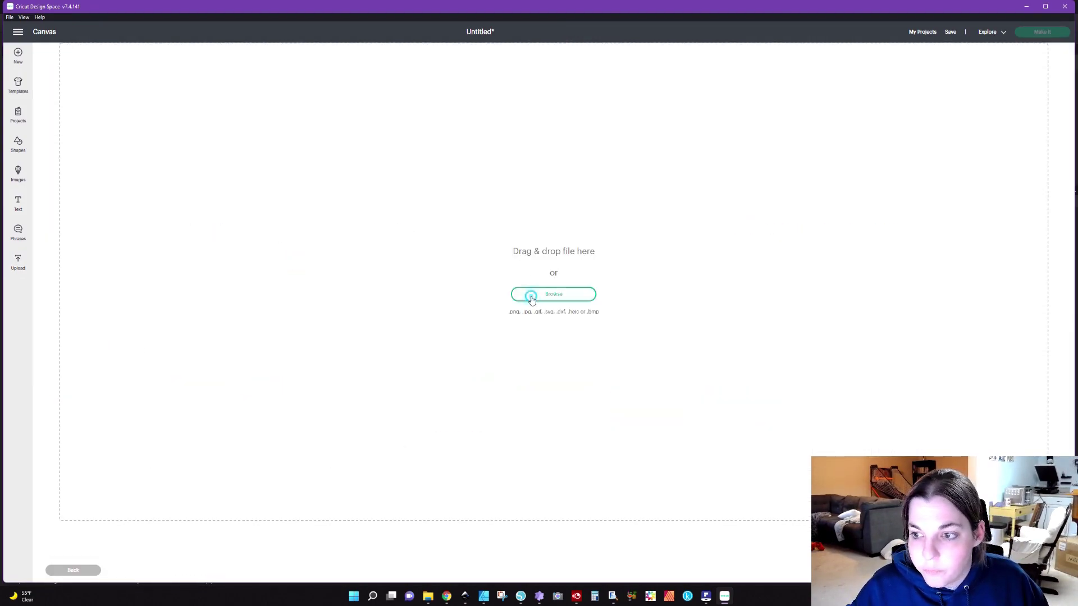
double_click(207, 142)
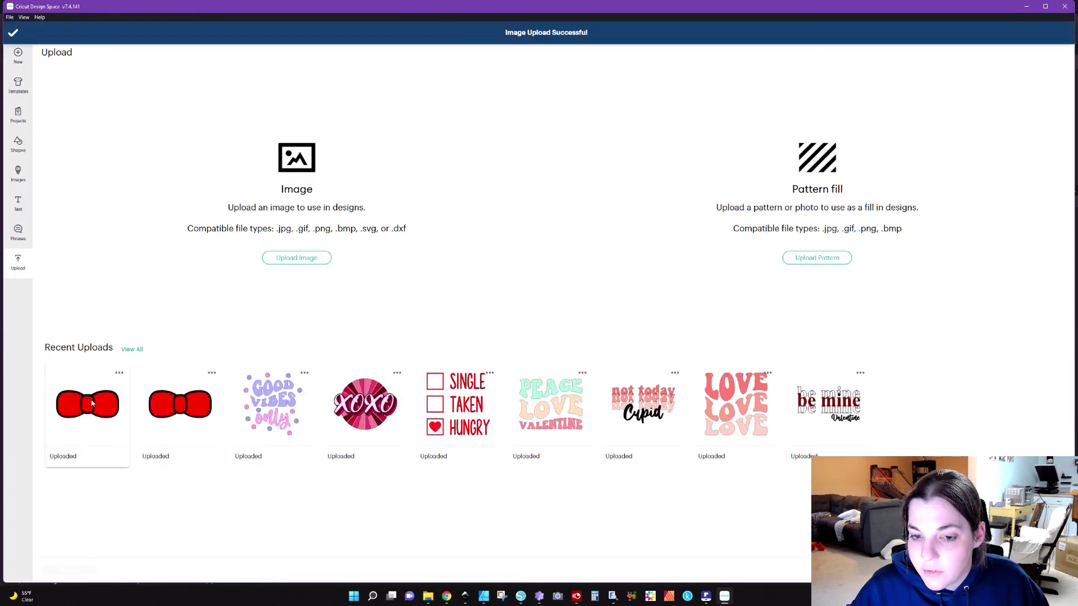
left_click(93, 403)
left_click(1033, 570)
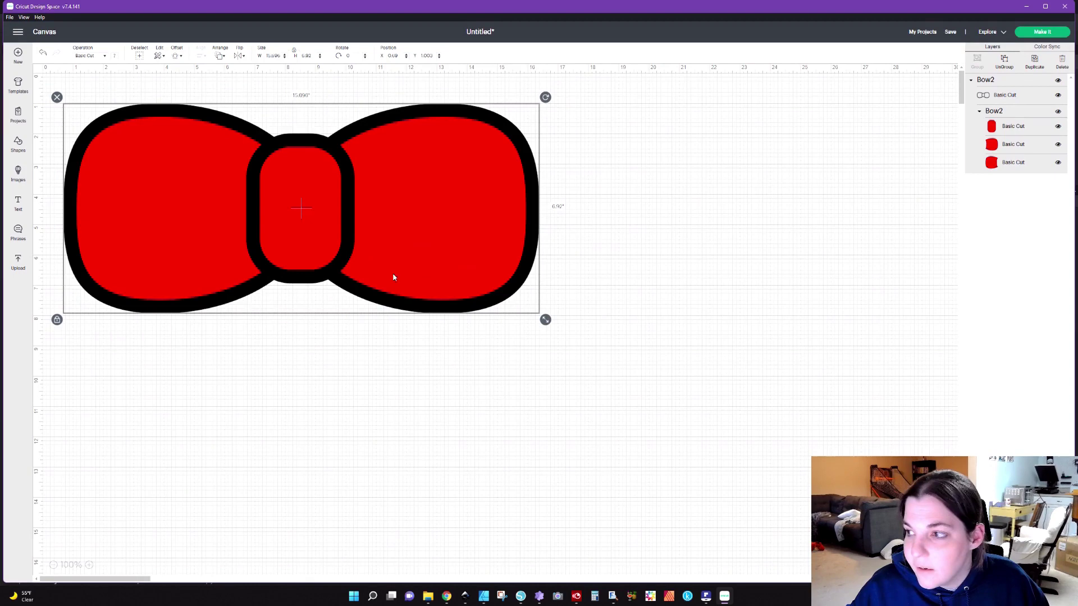
- Weld the three red layers into one Weld Result and preview the red mat 2
left_click_drag(394, 277, 422, 299)
left_click(1004, 96)
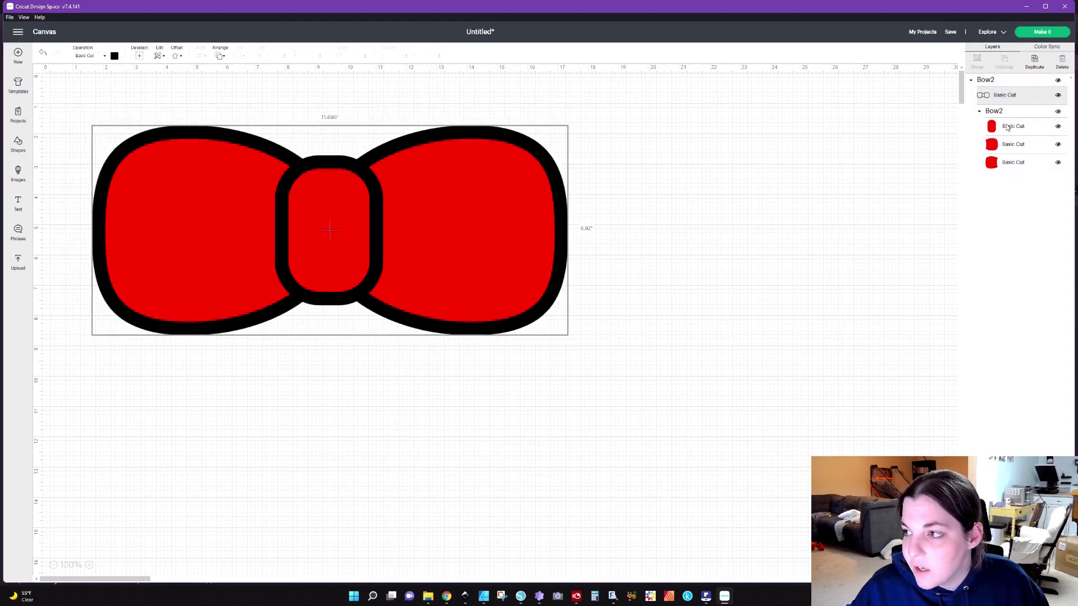
left_click(1006, 127)
left_click(1010, 146)
left_click(1012, 163)
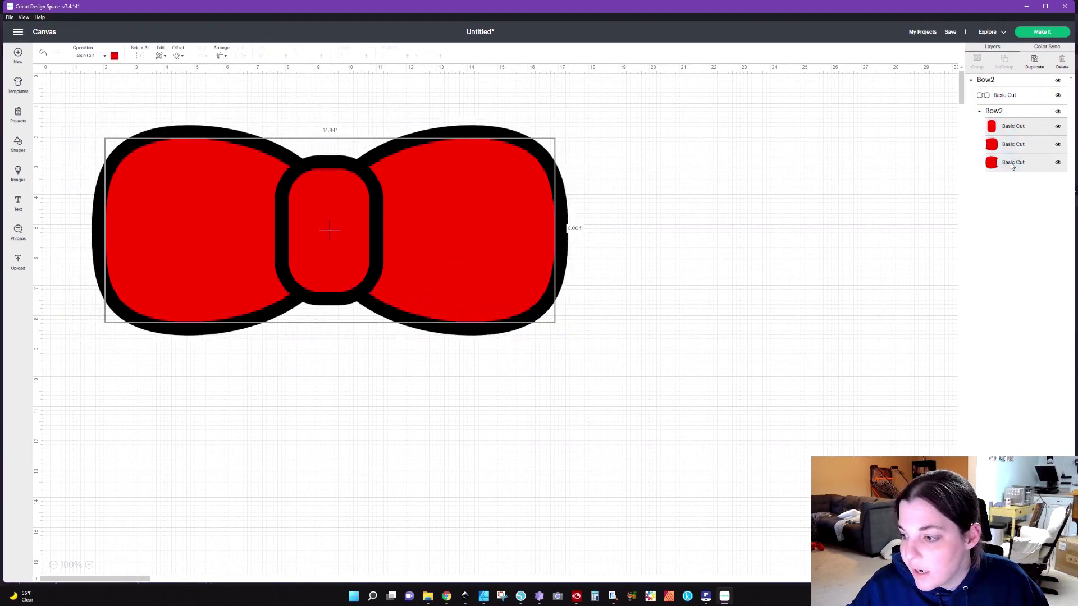
left_click(1005, 564)
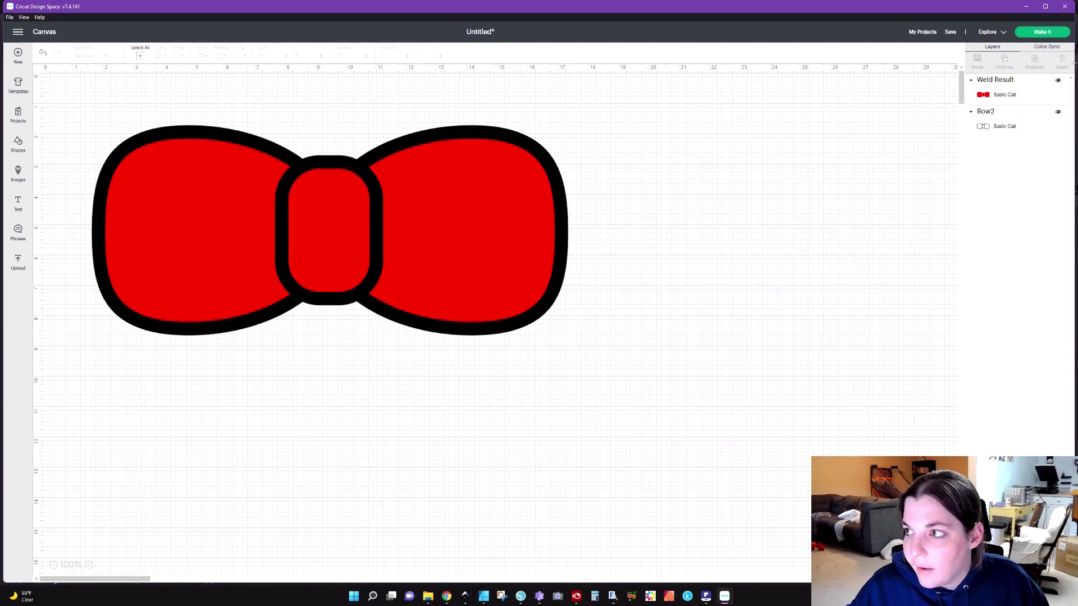
left_click(1056, 36)
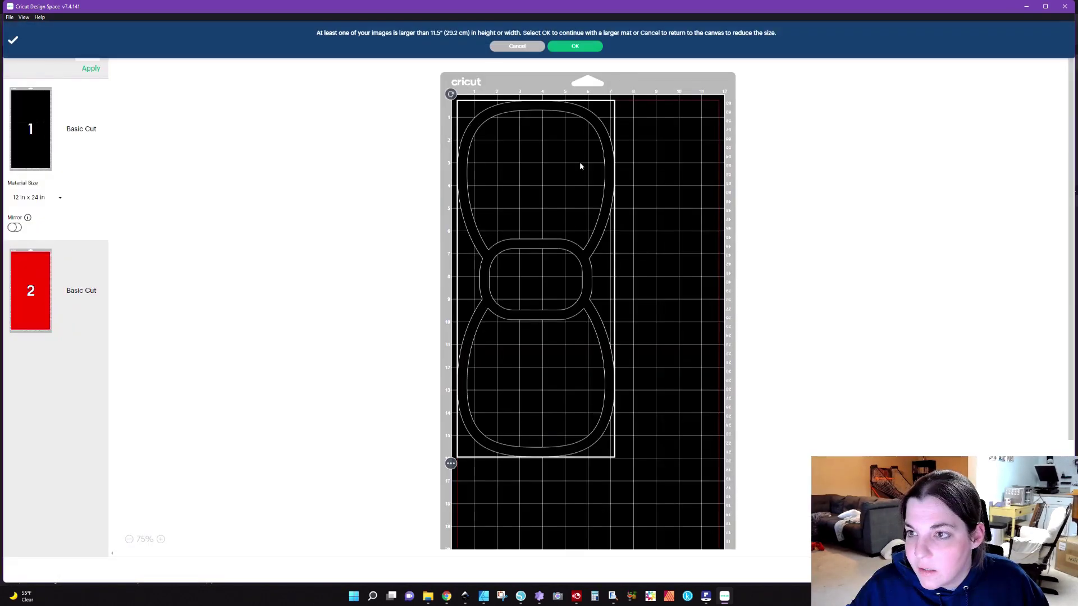
left_click(30, 281)
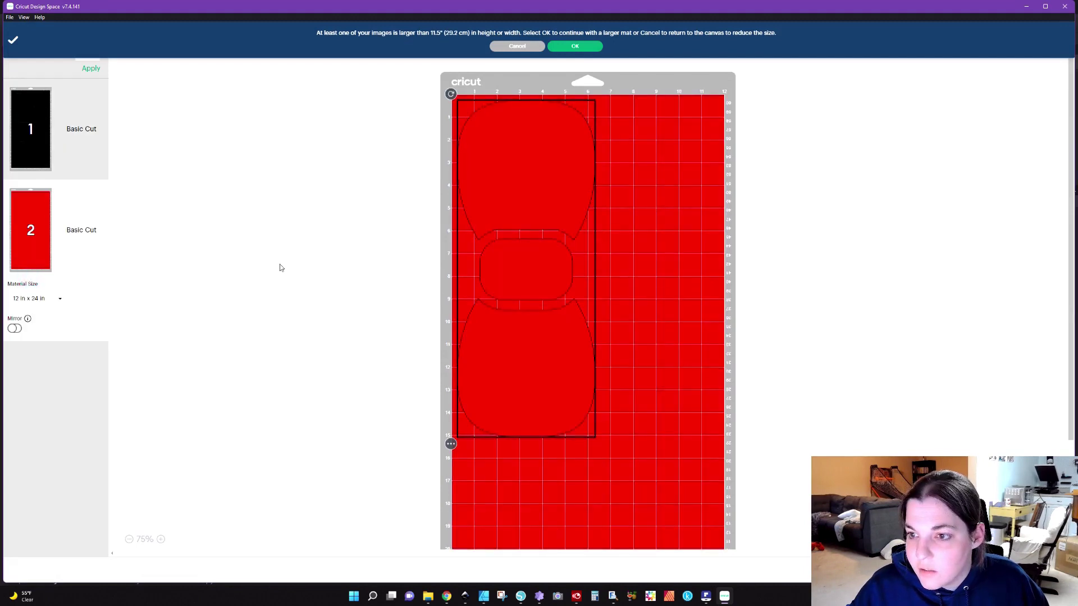